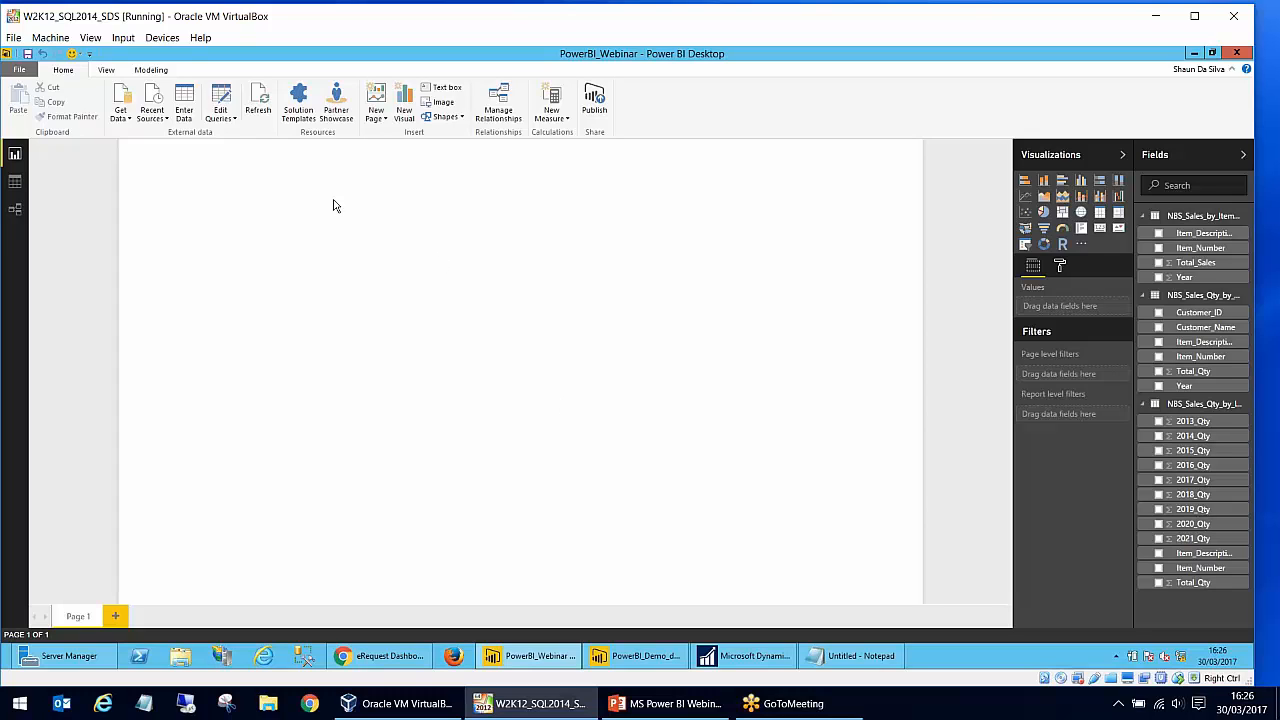
- Browse the full list of data source types and open a new SQL Server database connection
{"action": "left_click", "coordinate": [128, 120]}
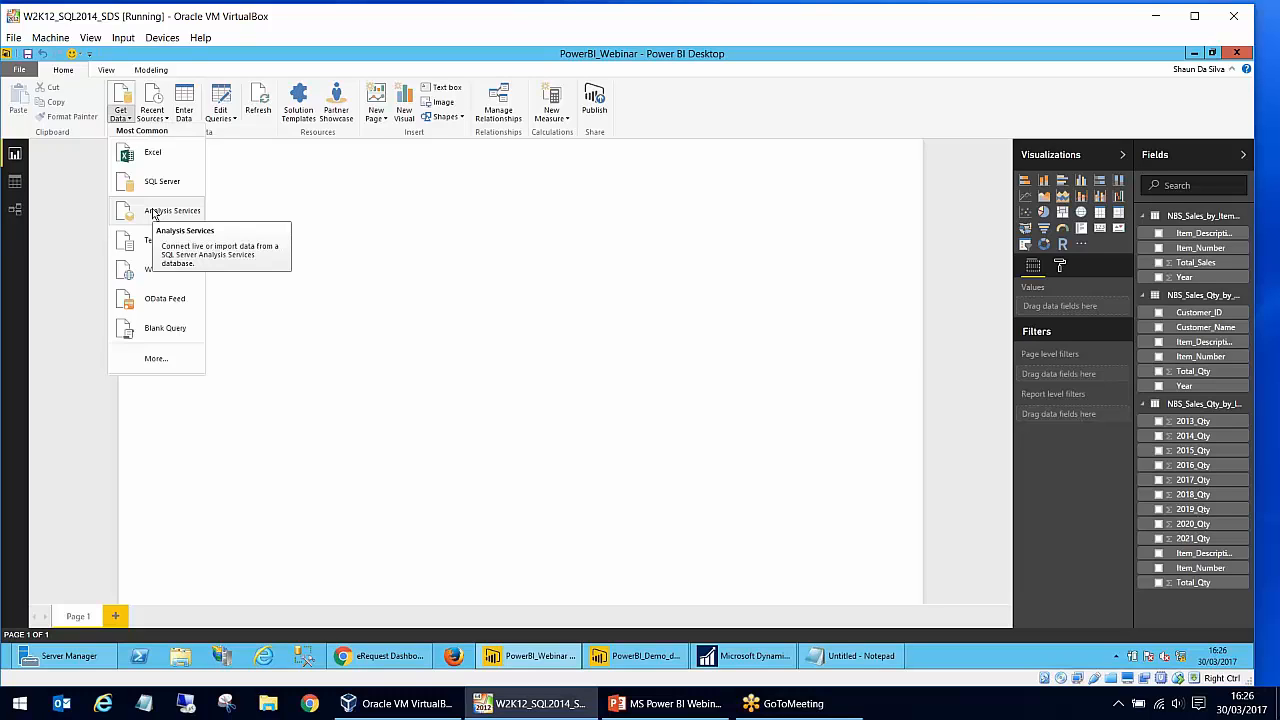
{"action": "left_click", "coordinate": [155, 358]}
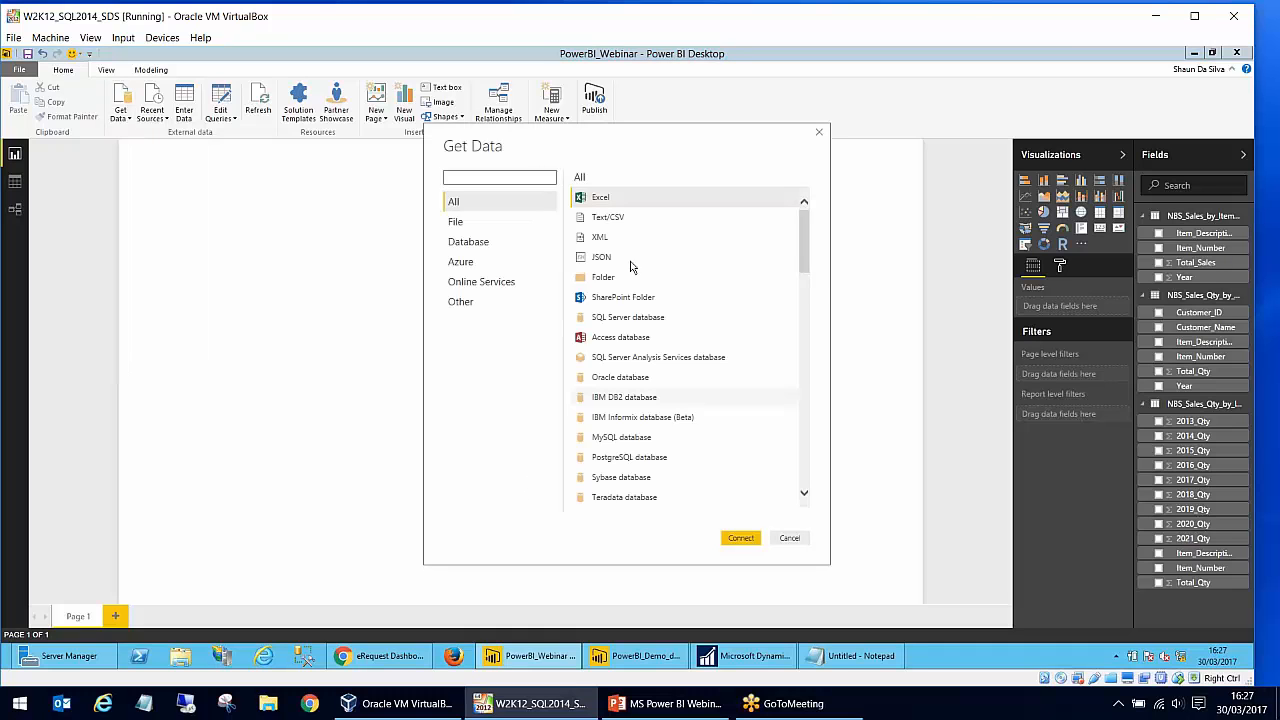
{"action": "left_click_drag", "start_coordinate": [806, 241], "coordinate": [806, 470]}
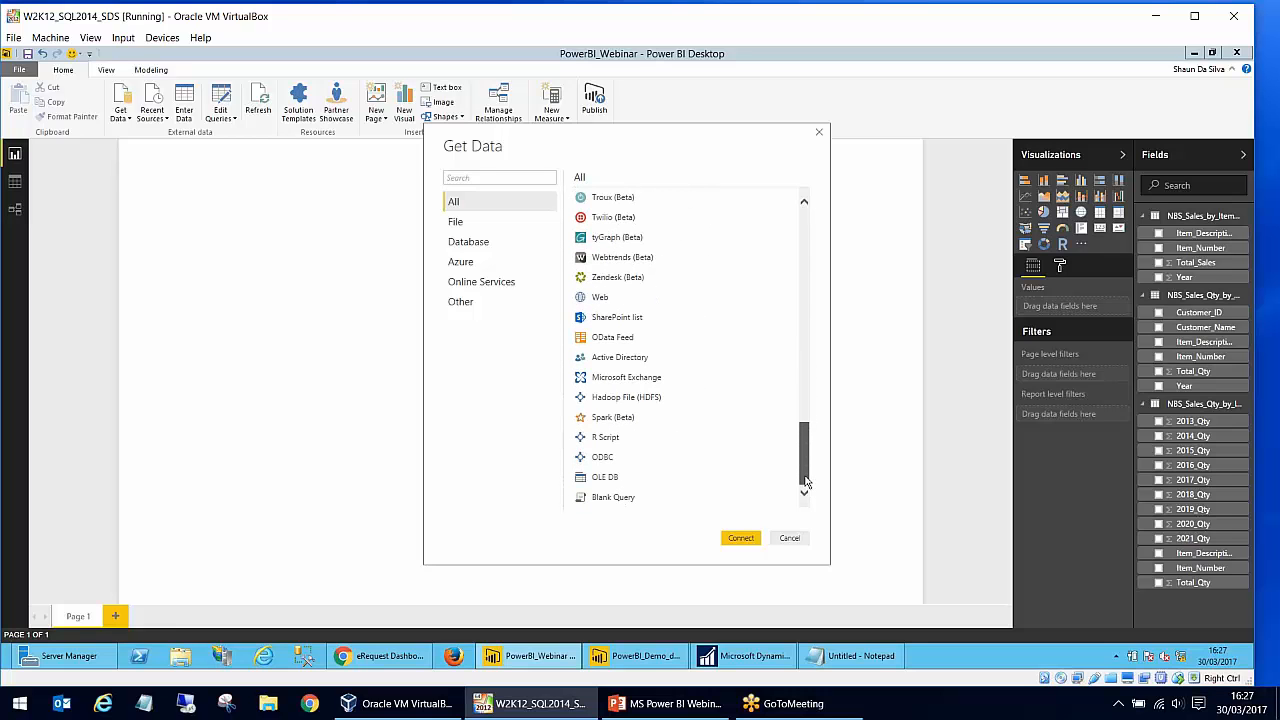
{"action": "left_click_drag", "start_coordinate": [797, 427], "coordinate": [800, 334]}
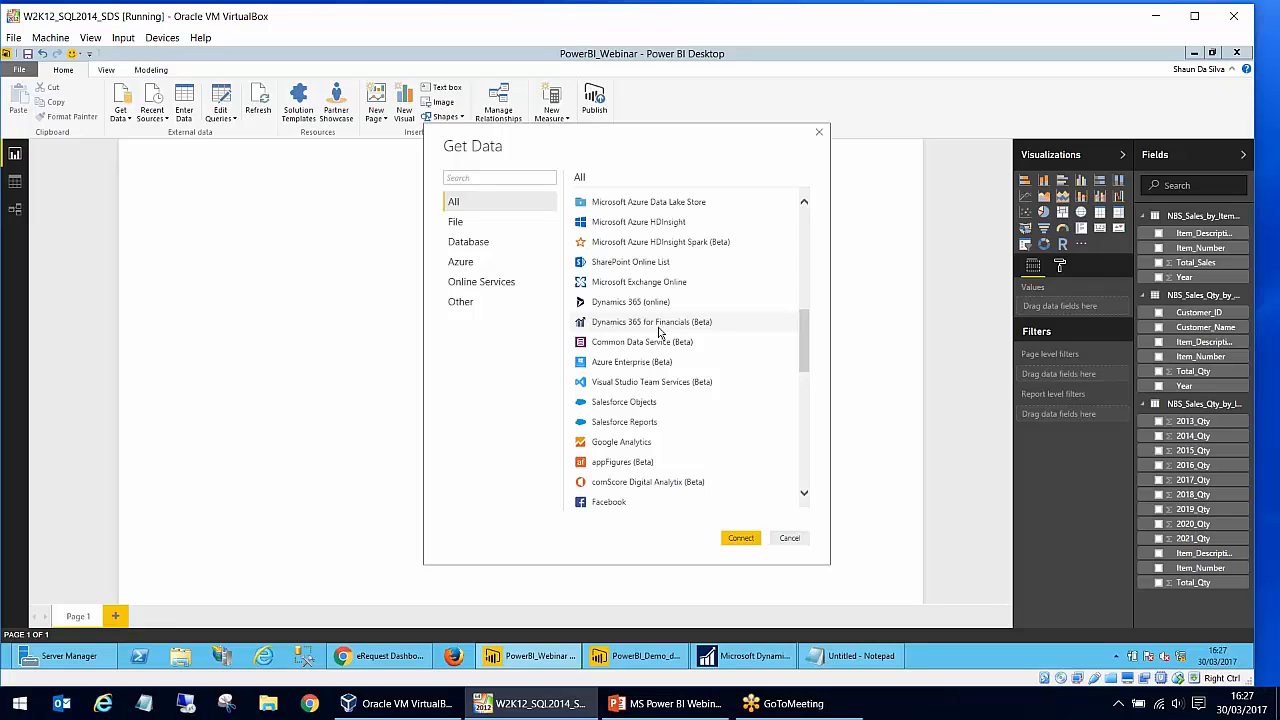
{"action": "left_click_drag", "start_coordinate": [811, 368], "coordinate": [797, 257]}
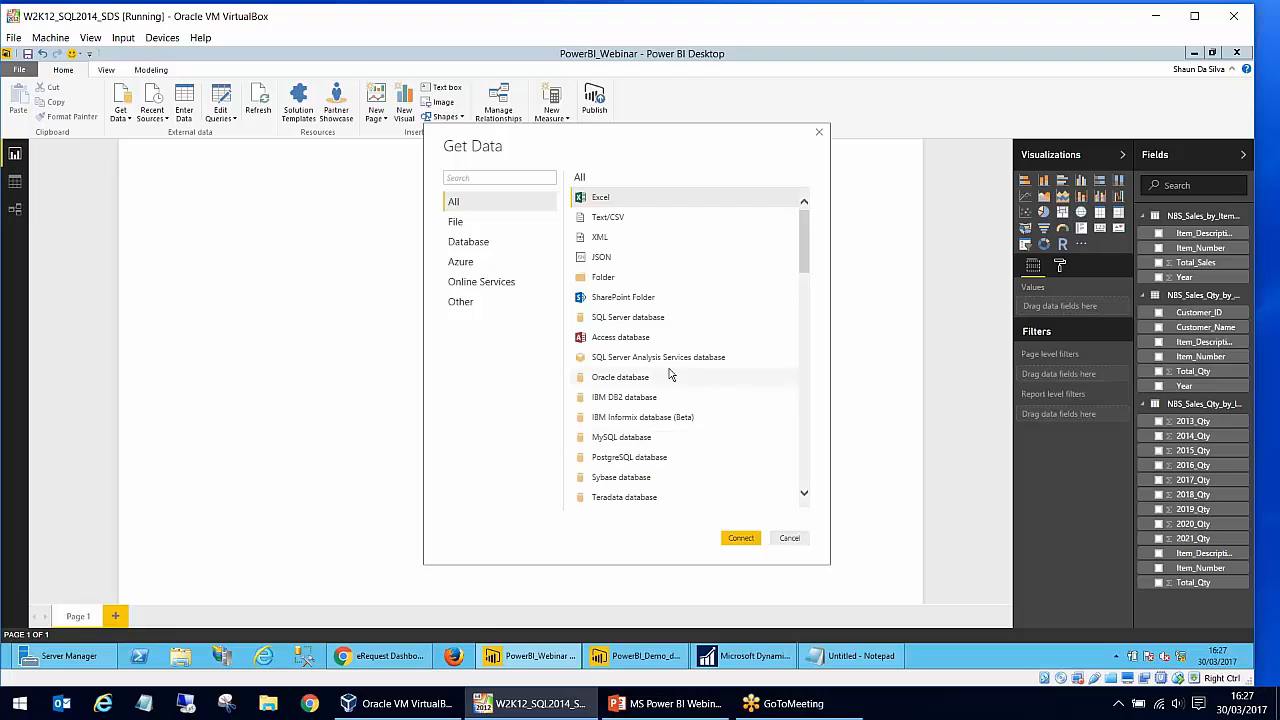
{"action": "left_click", "coordinate": [649, 322]}
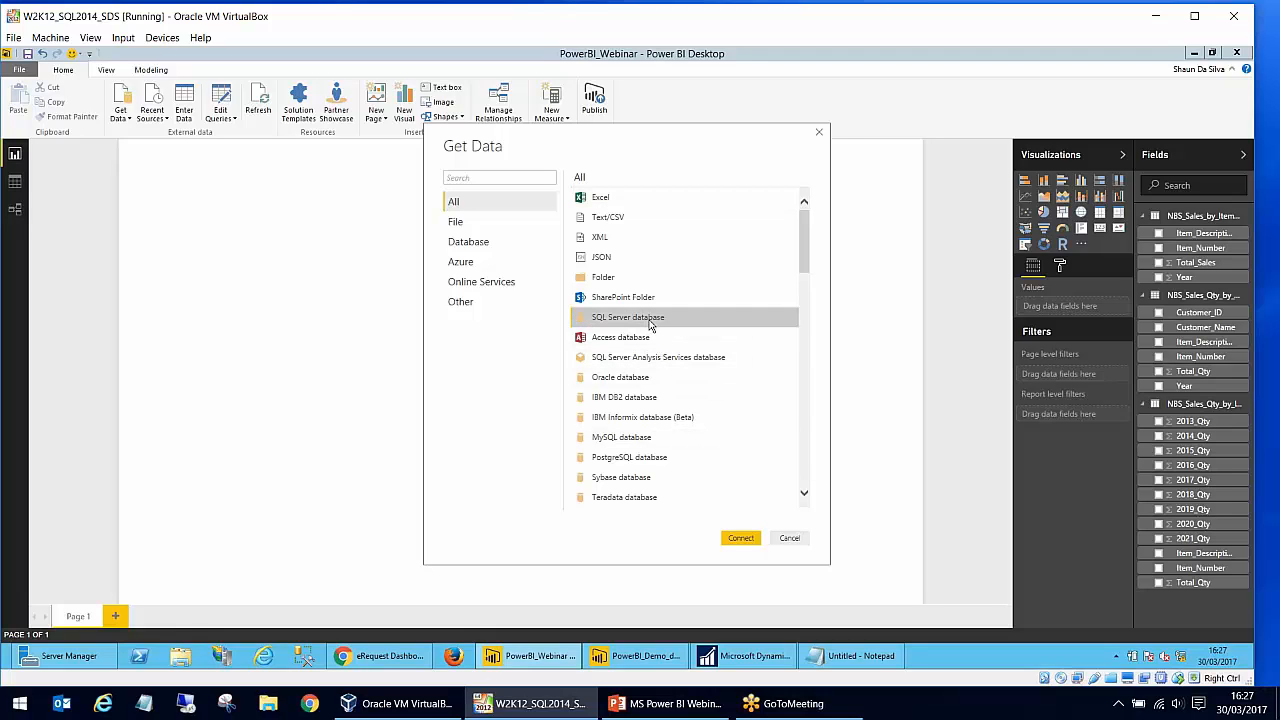
{"action": "left_click", "coordinate": [741, 539]}
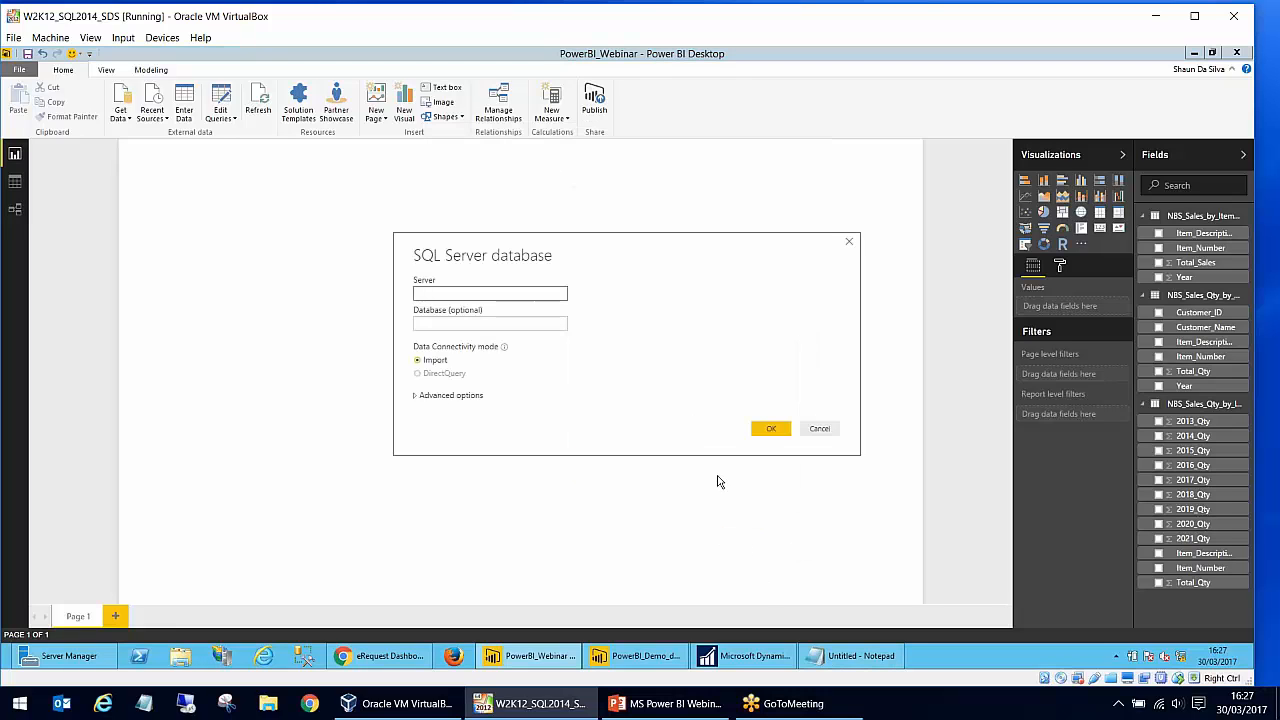
- Connect to the TWO database on server W2K12-SDS2 with DirectQuery, copying the server name from the Notepad note
{"action": "left_click", "coordinate": [855, 656]}
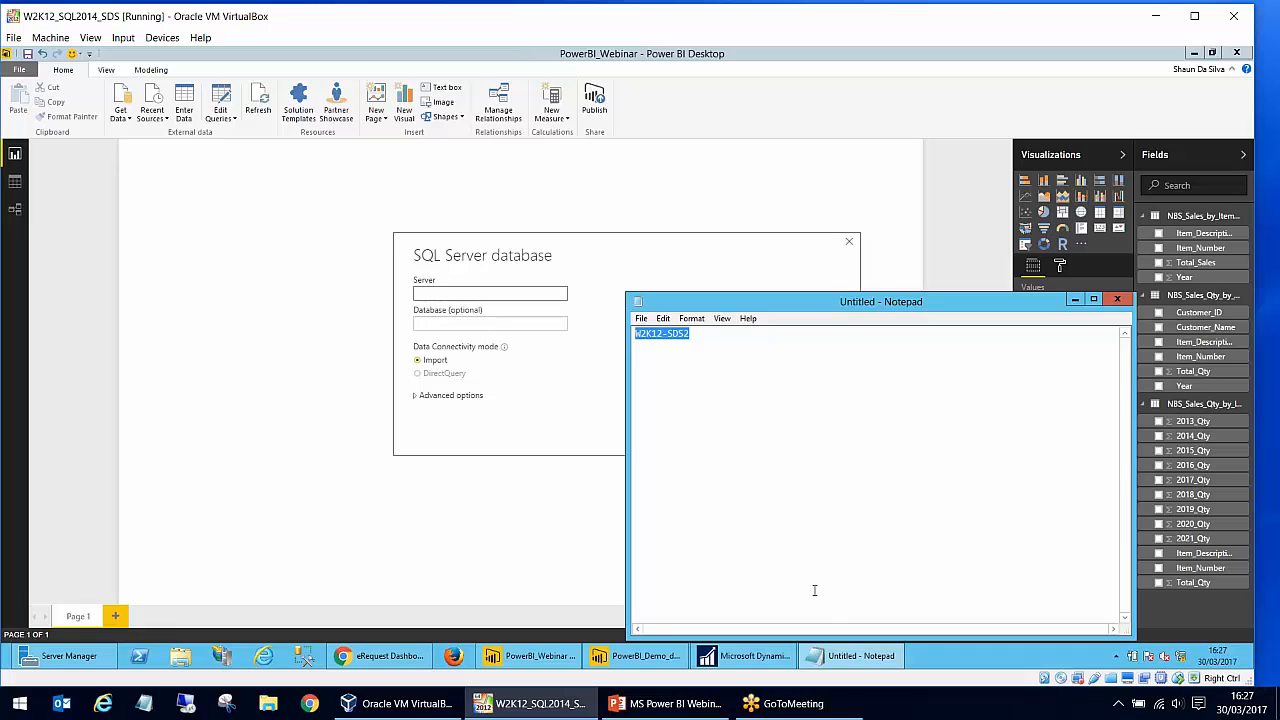
{"action": "key", "text": "alt+Tab"}
{"action": "type", "text": "W2K12-SDS2"}
{"action": "left_click", "coordinate": [511, 323]}
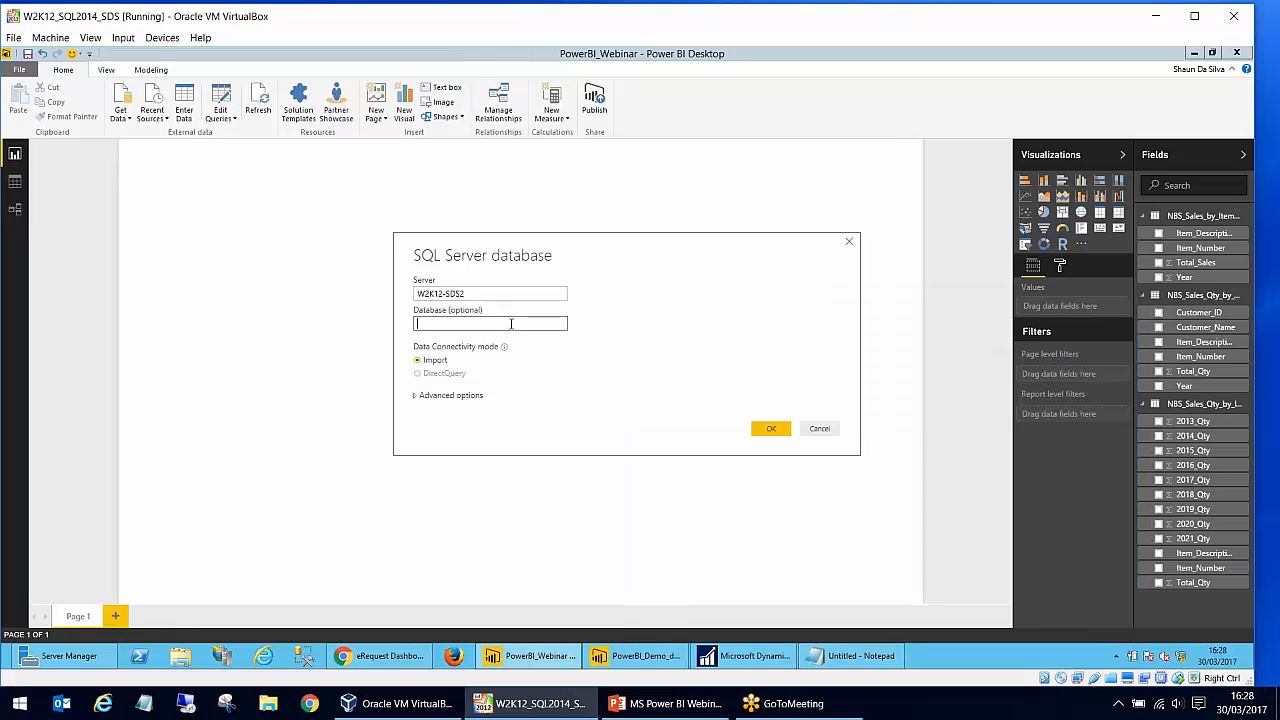
{"action": "type", "text": "TWO"}
{"action": "key", "text": "ctrl+a"}
{"action": "left_click", "coordinate": [436, 377]}
{"action": "left_click", "coordinate": [768, 430]}
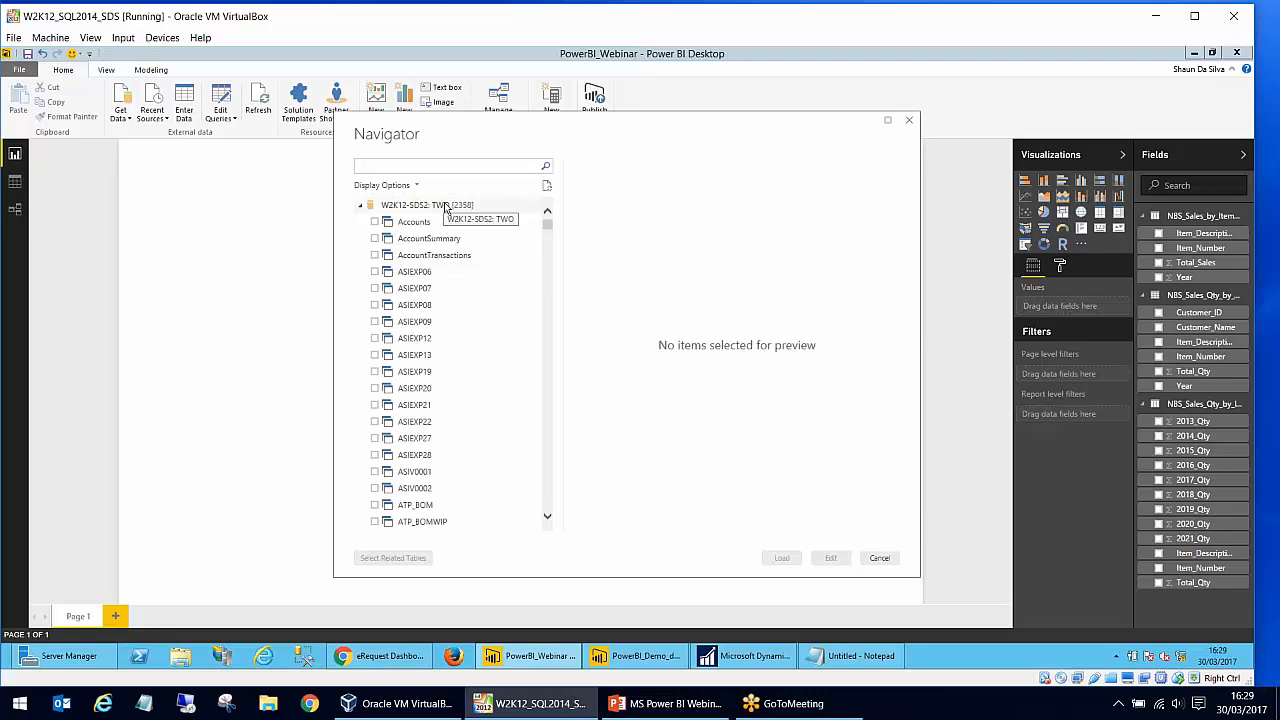
- Search the TWO database's tables and views for "nb", and close the list without loading anything
{"action": "mouse_move", "coordinate": [551, 231]}
{"action": "left_mouse_down"}
{"action": "mouse_move", "coordinate": [550, 458]}
{"action": "mouse_move", "coordinate": [549, 225]}
{"action": "left_mouse_up"}
{"action": "left_click", "coordinate": [514, 166]}
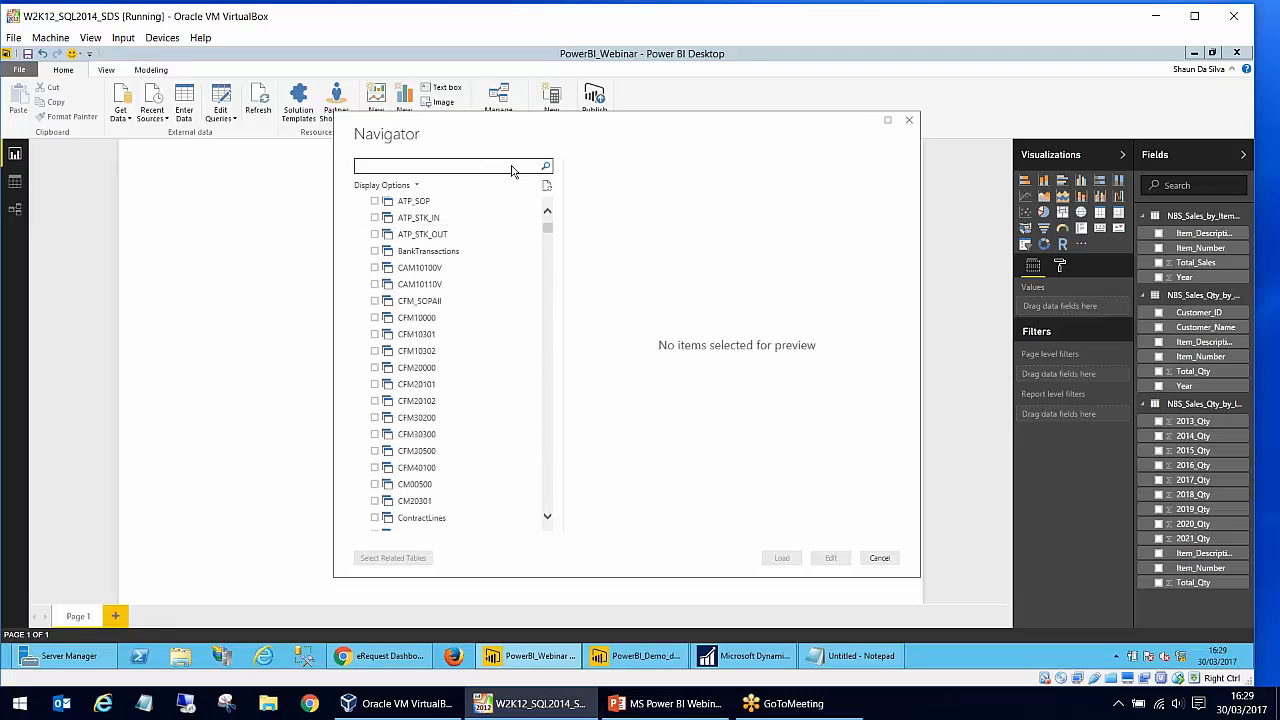
{"action": "type", "text": "ns"}
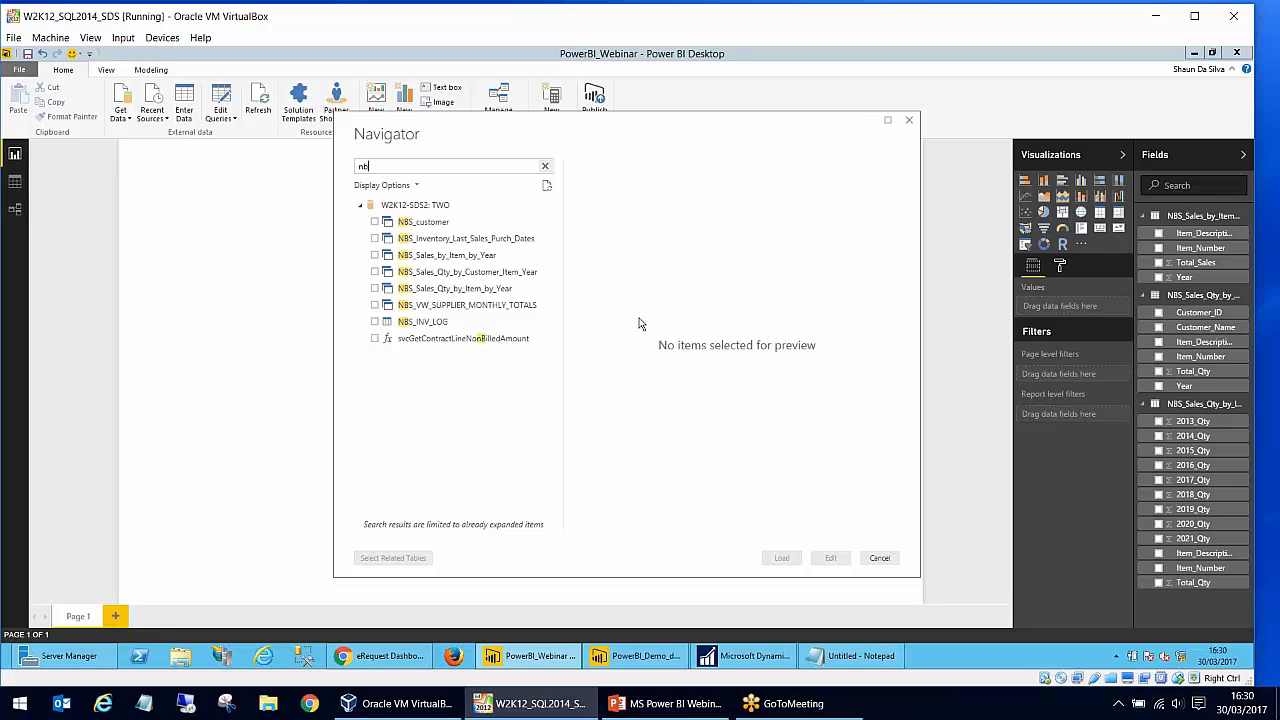
{"action": "left_click", "coordinate": [876, 558]}
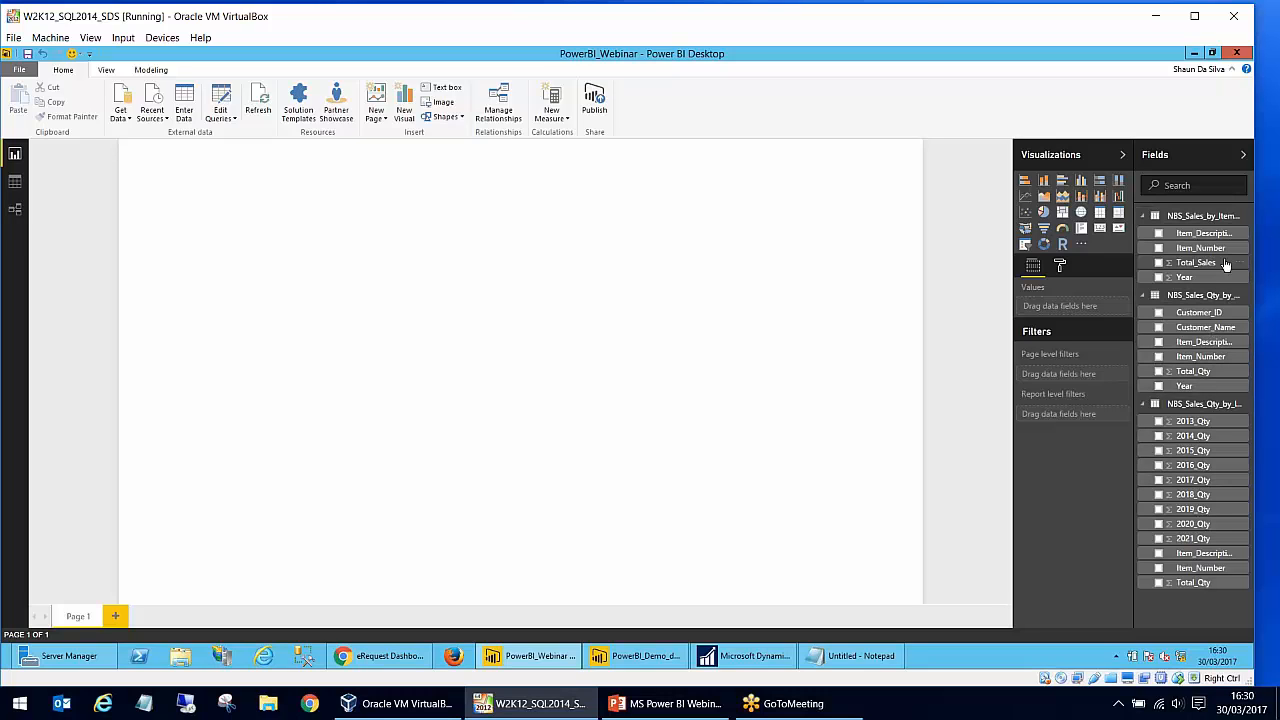
{"action": "left_click", "coordinate": [1146, 219]}
{"action": "left_click", "coordinate": [1146, 219]}
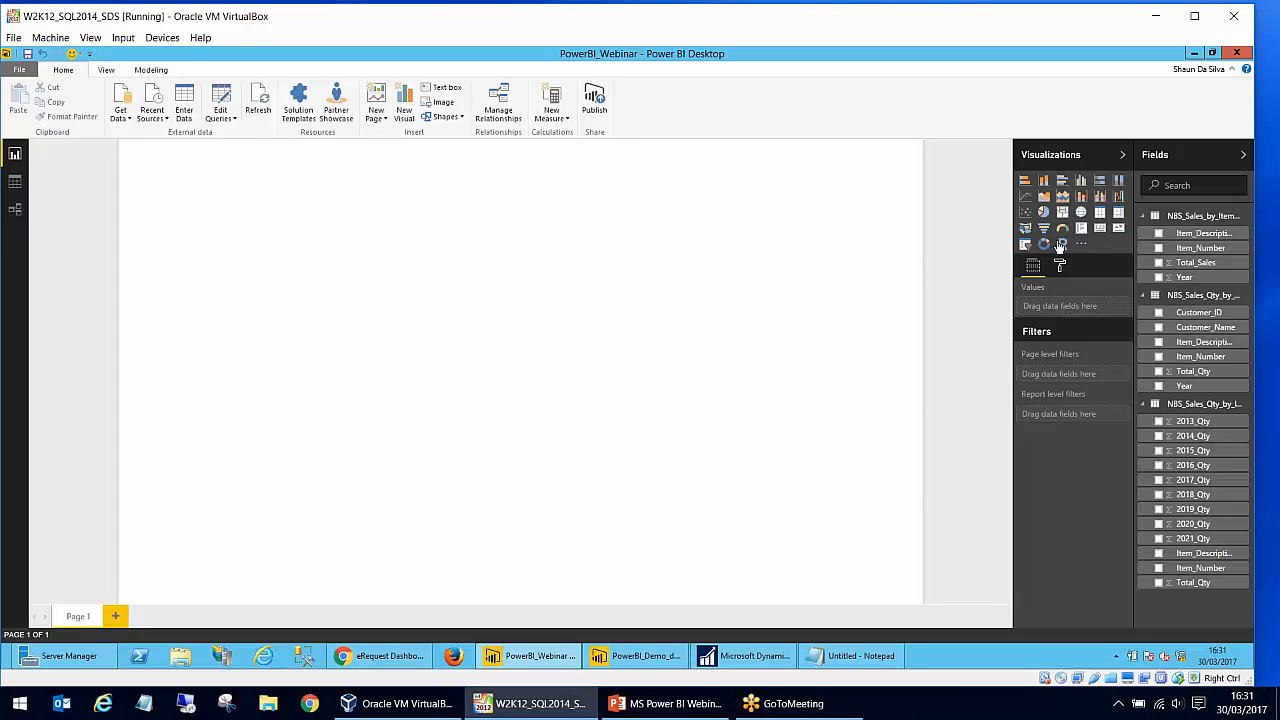
{"action": "left_click", "coordinate": [1080, 246]}
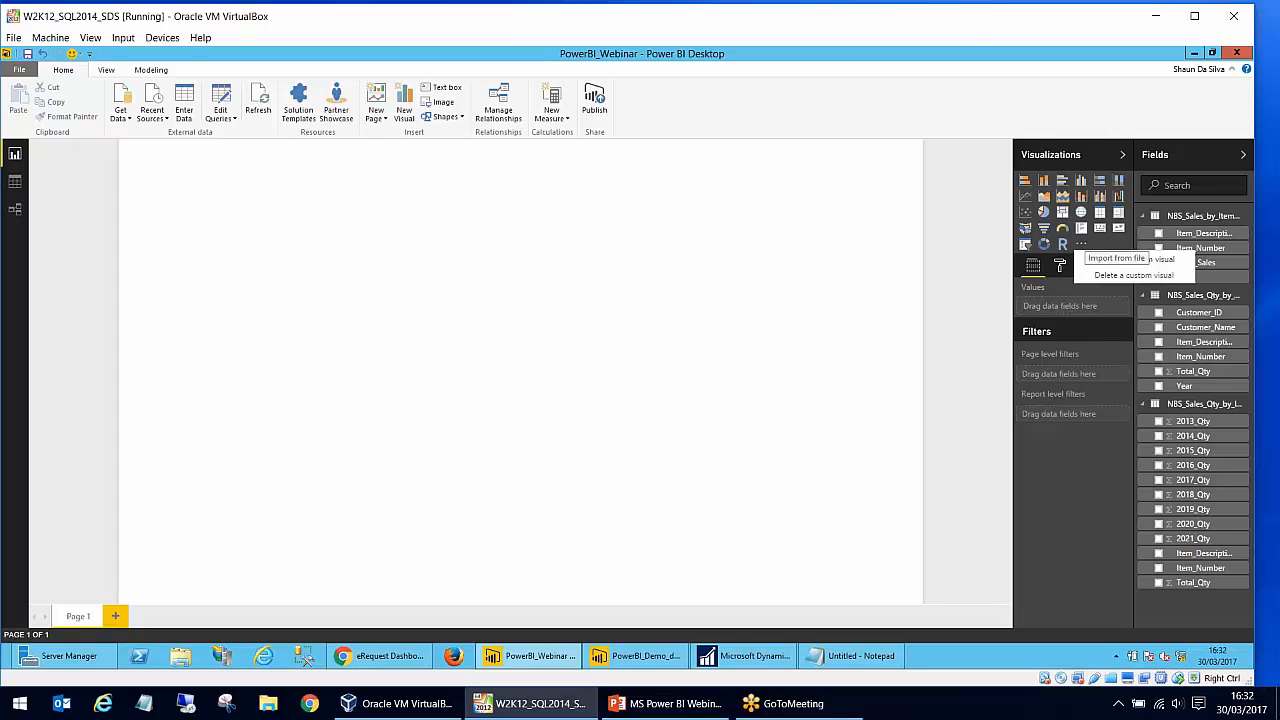
- Add a pie chart visual to the right half of the report page and enlarge it slightly
{"action": "left_click", "coordinate": [1043, 213]}
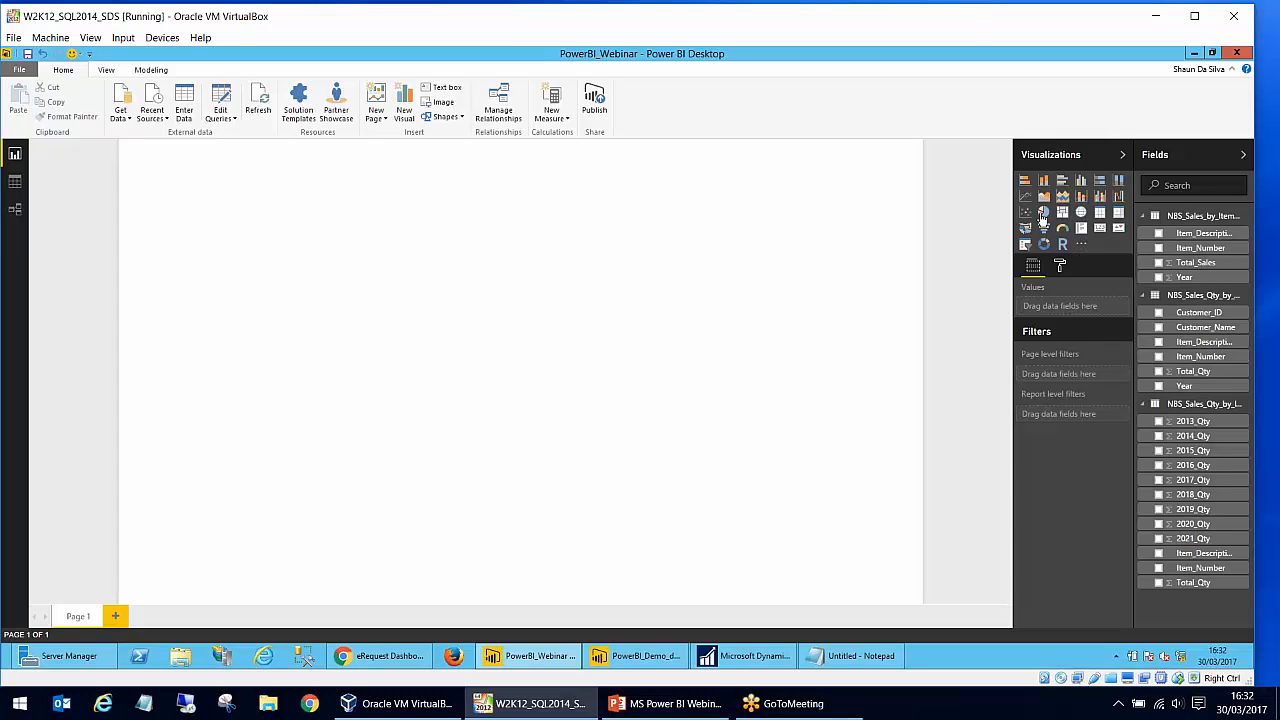
{"action": "left_click_drag", "start_coordinate": [185, 219], "coordinate": [681, 247]}
{"action": "left_click_drag", "start_coordinate": [625, 366], "coordinate": [552, 427]}
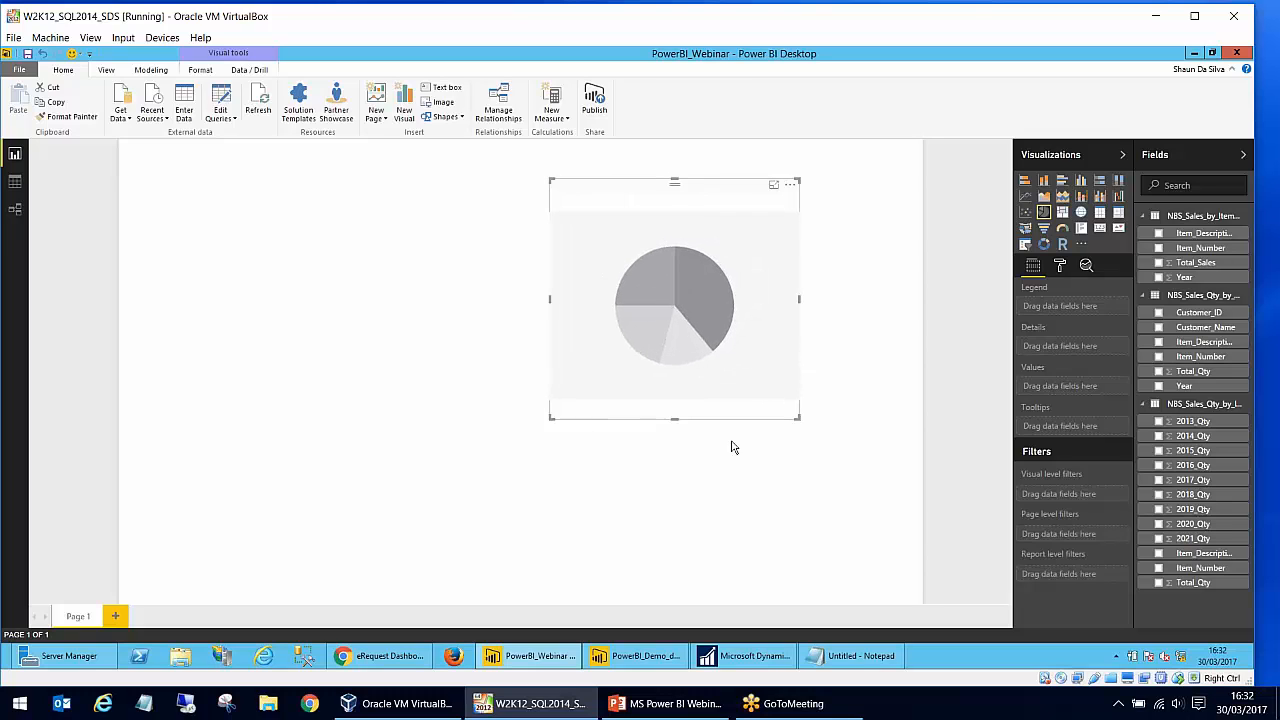
{"action": "left_click_drag", "start_coordinate": [798, 418], "coordinate": [840, 443]}
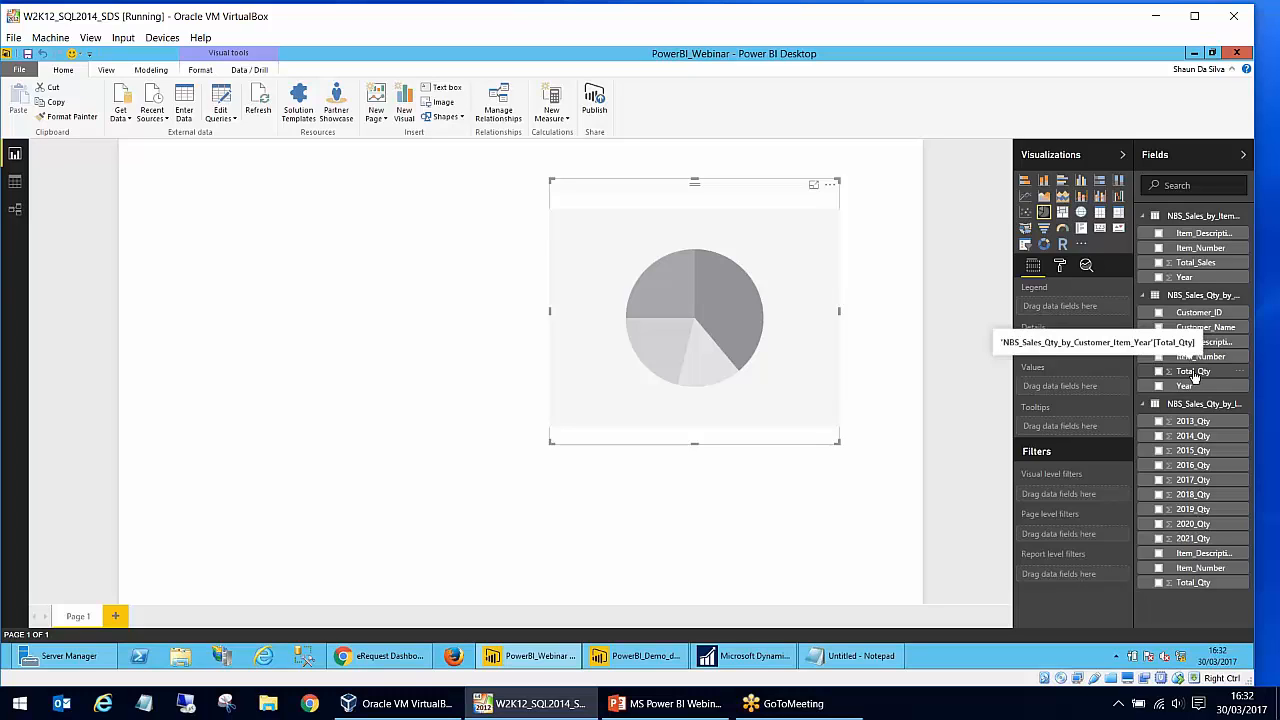
- Set the pie chart's values to Total_Qty and its details to Customer_Name from NBS_Sales_Qty_by_Customer_Item_Year
{"action": "left_click_drag", "start_coordinate": [1193, 375], "coordinate": [1070, 387]}
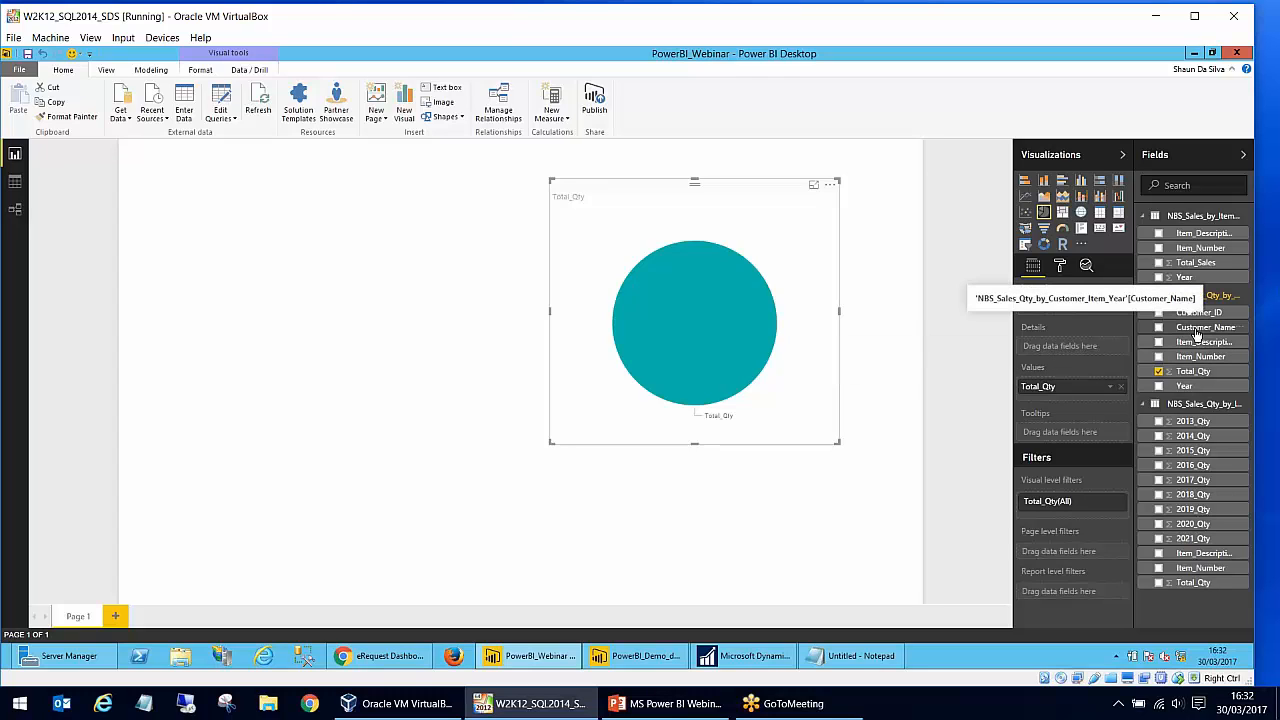
{"action": "left_click_drag", "start_coordinate": [1197, 333], "coordinate": [1068, 348]}
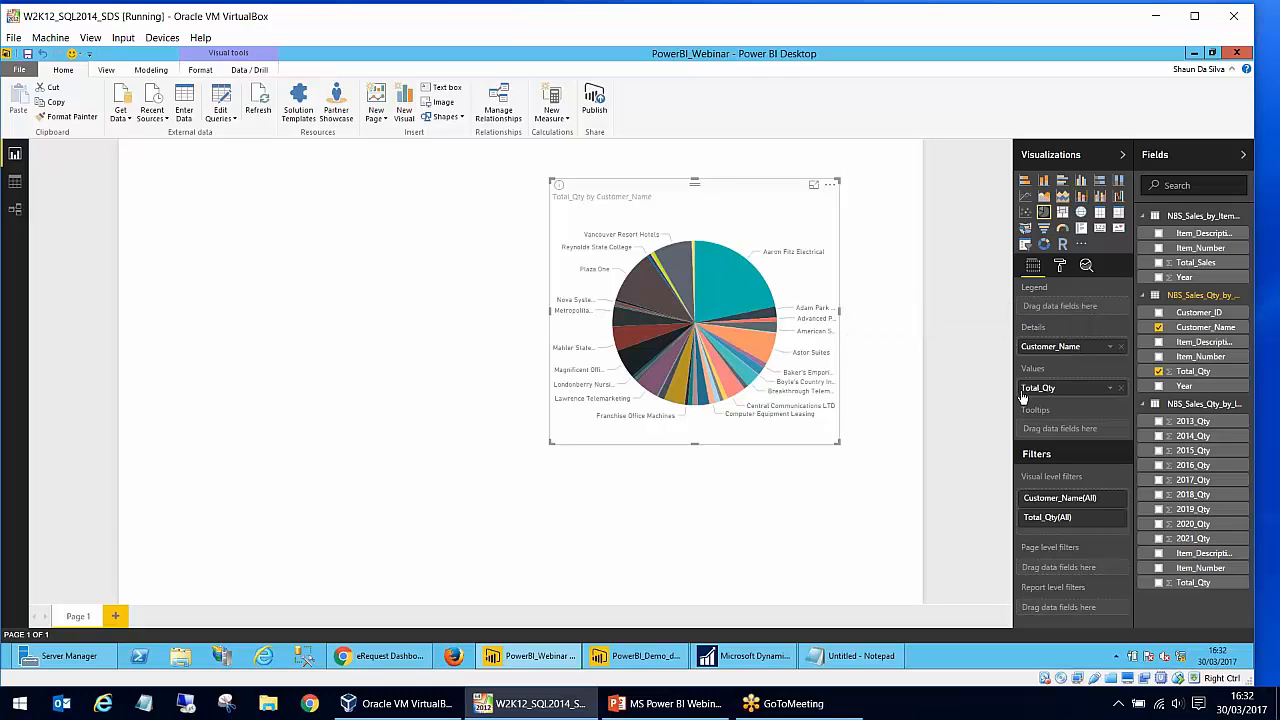
- Highlight the Astor Suites and Aaron Fitz Electrical slices, and try the visual as a table before restoring the pie chart
{"action": "left_click", "coordinate": [733, 337]}
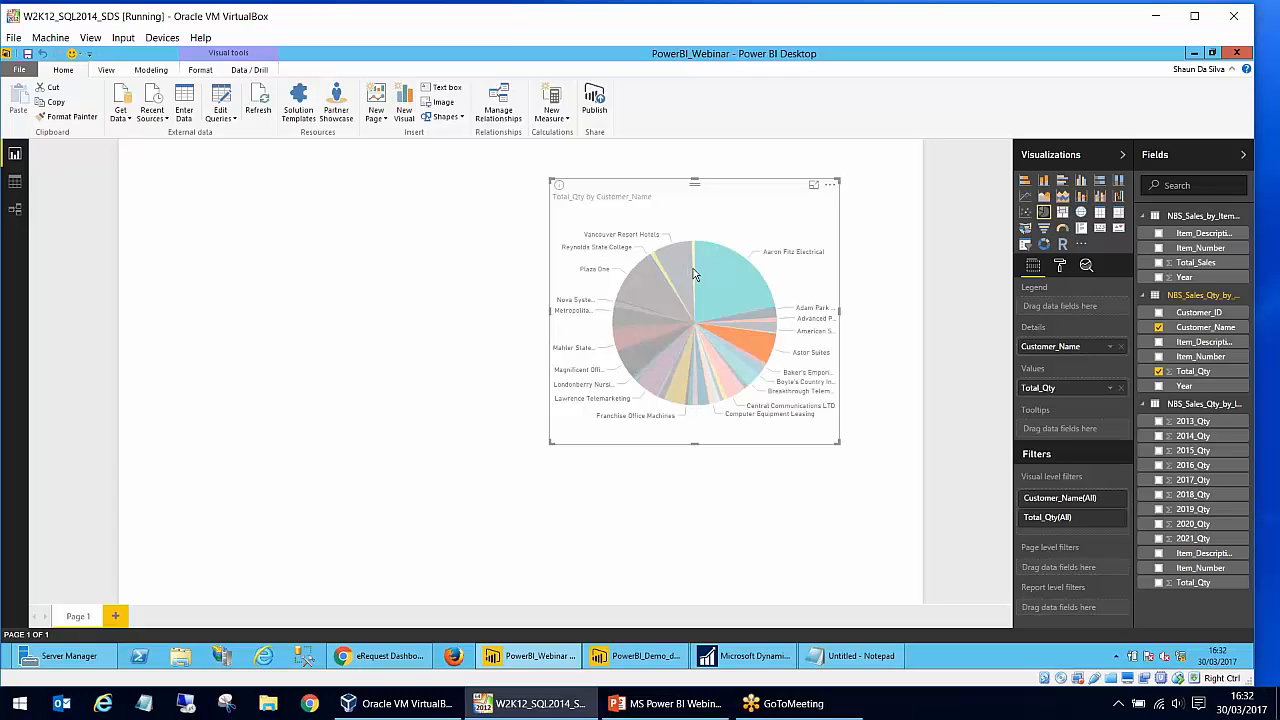
{"action": "left_click", "coordinate": [729, 293]}
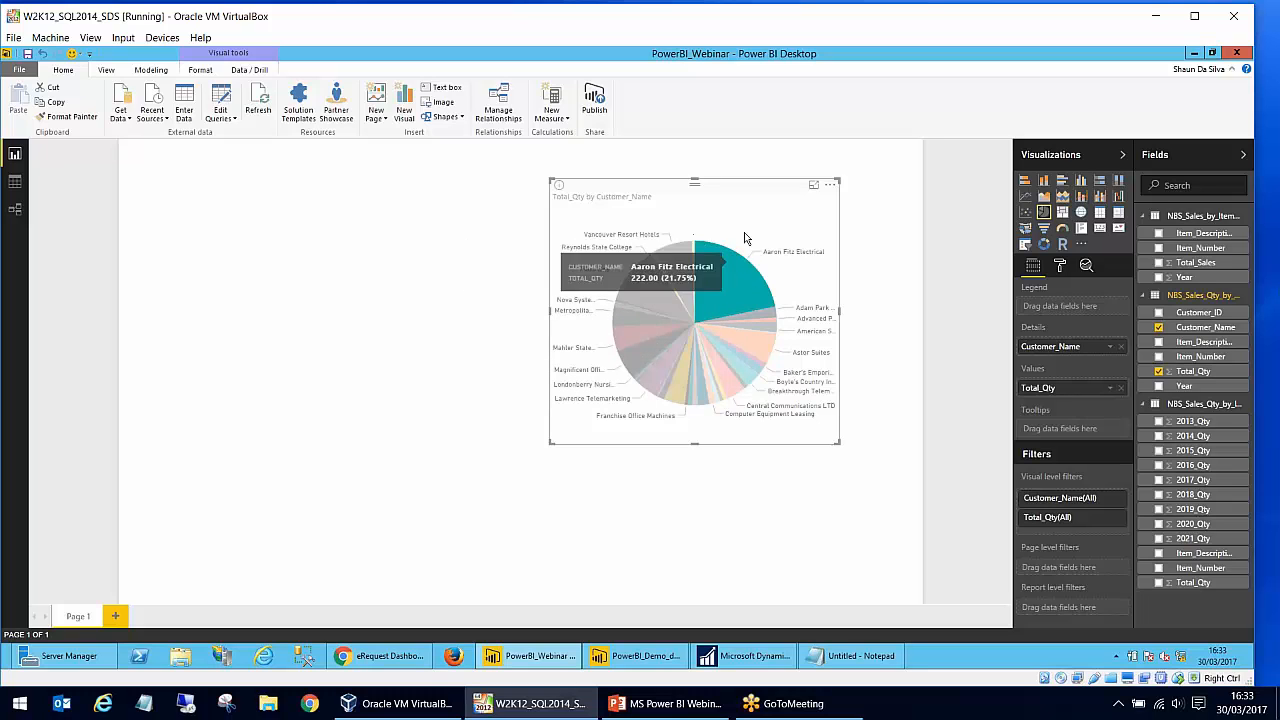
{"action": "left_click", "coordinate": [1100, 213]}
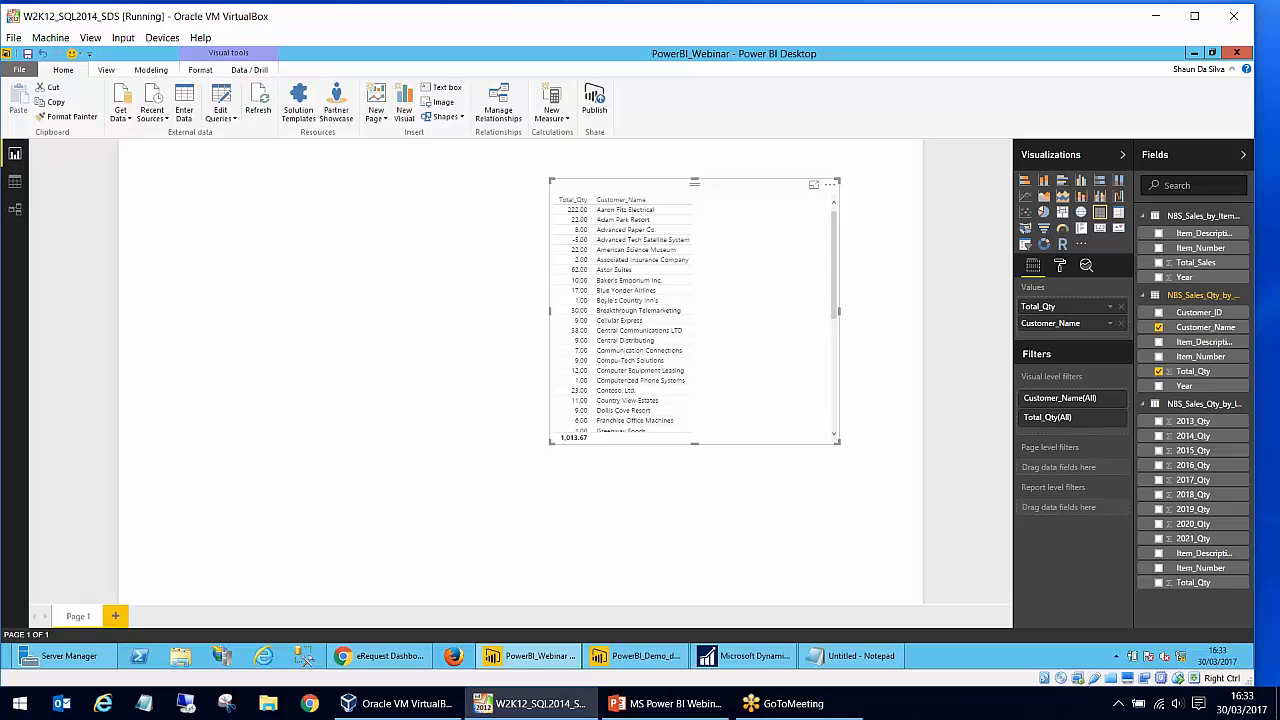
{"action": "left_click", "coordinate": [1044, 213]}
- Add a separate table visual on the empty left half of the page and enlarge it beside the pie chart
{"action": "left_click", "coordinate": [269, 229]}
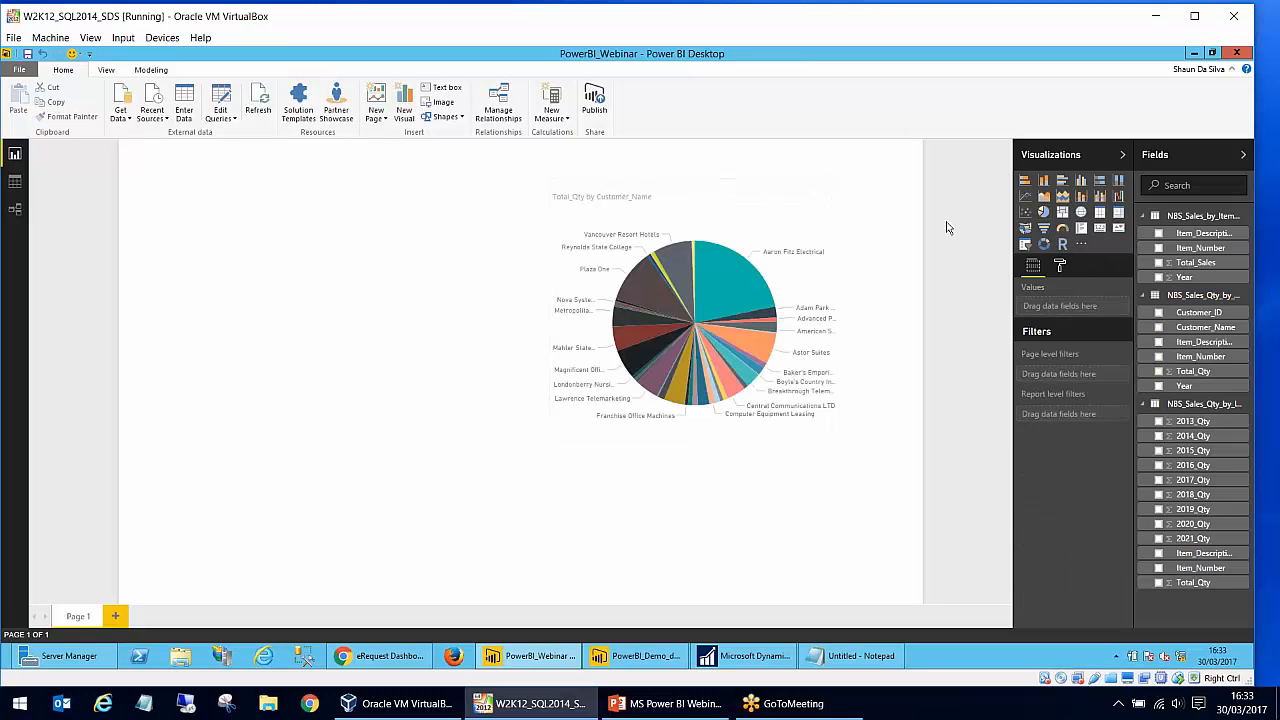
{"action": "left_click", "coordinate": [1100, 216]}
{"action": "left_click_drag", "start_coordinate": [200, 450], "coordinate": [222, 204]}
{"action": "left_click_drag", "start_coordinate": [324, 353], "coordinate": [494, 479]}
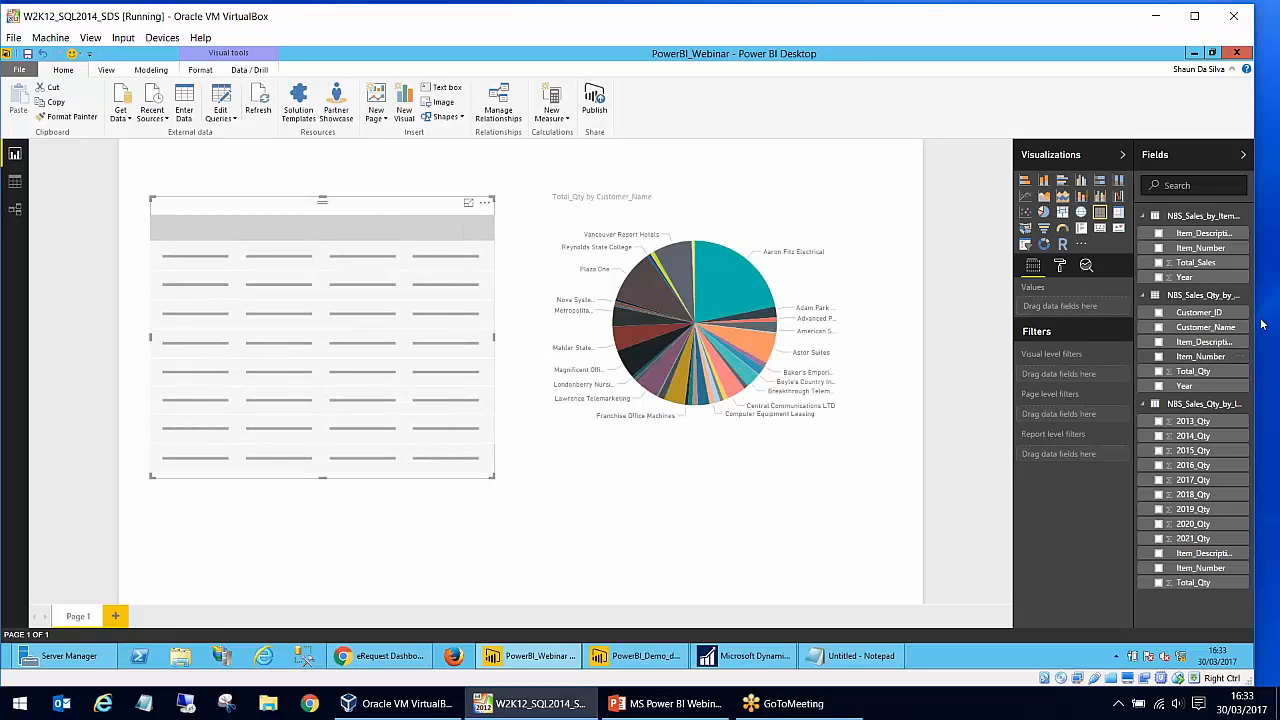
- Fill the table with Item_Number, Item_Description, Total_Sales and Year from NBS_Sales_by_Item_by_Year, and move it slightly up and left
{"action": "left_click", "coordinate": [1159, 248]}
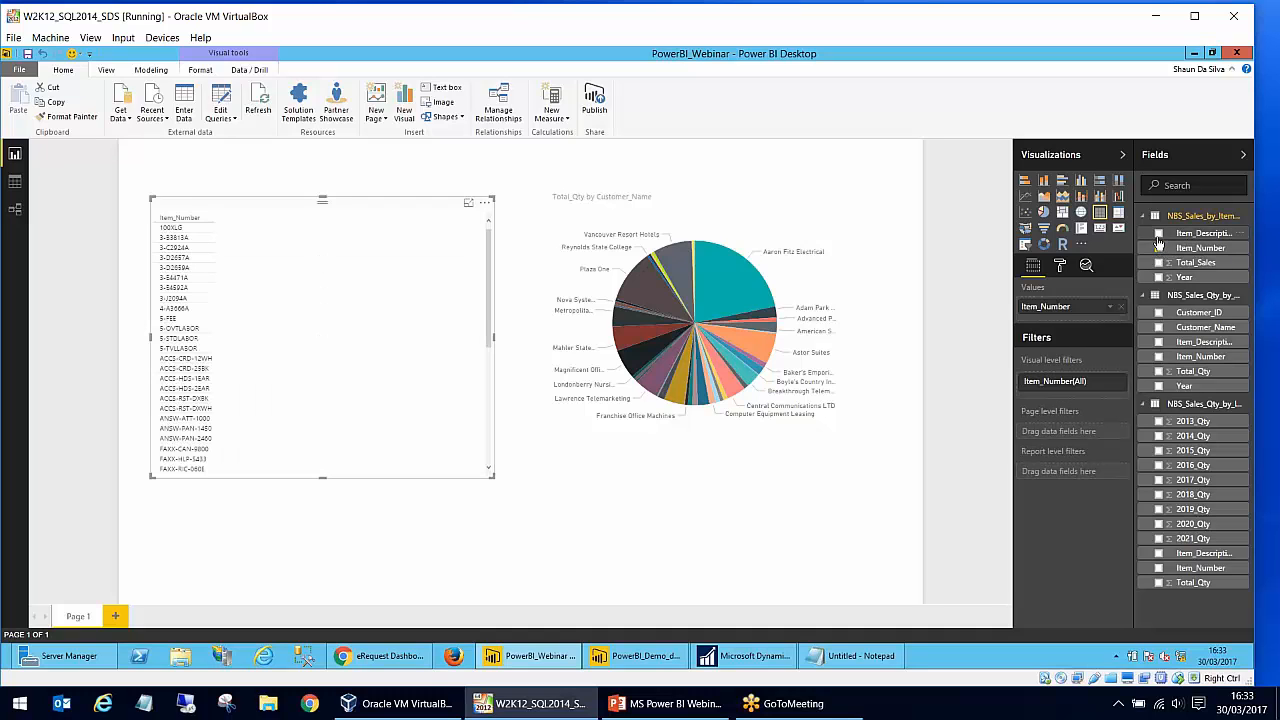
{"action": "left_click", "coordinate": [1159, 234]}
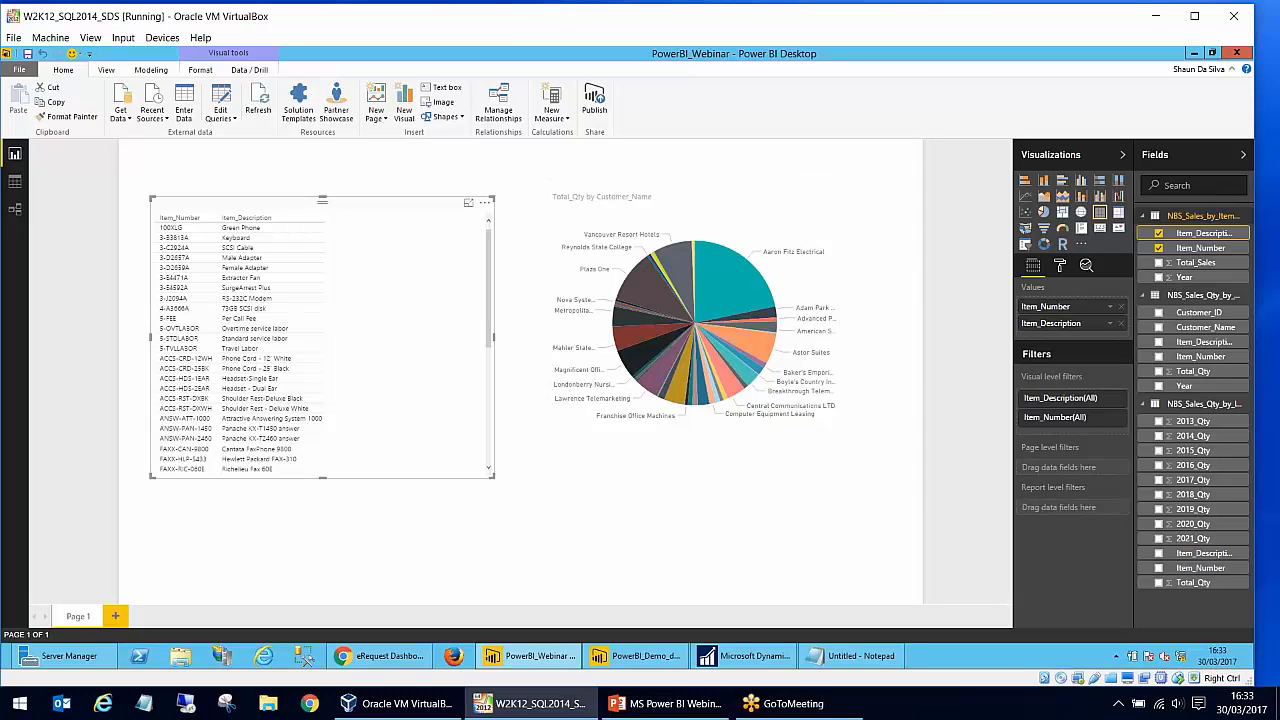
{"action": "left_click", "coordinate": [1159, 263]}
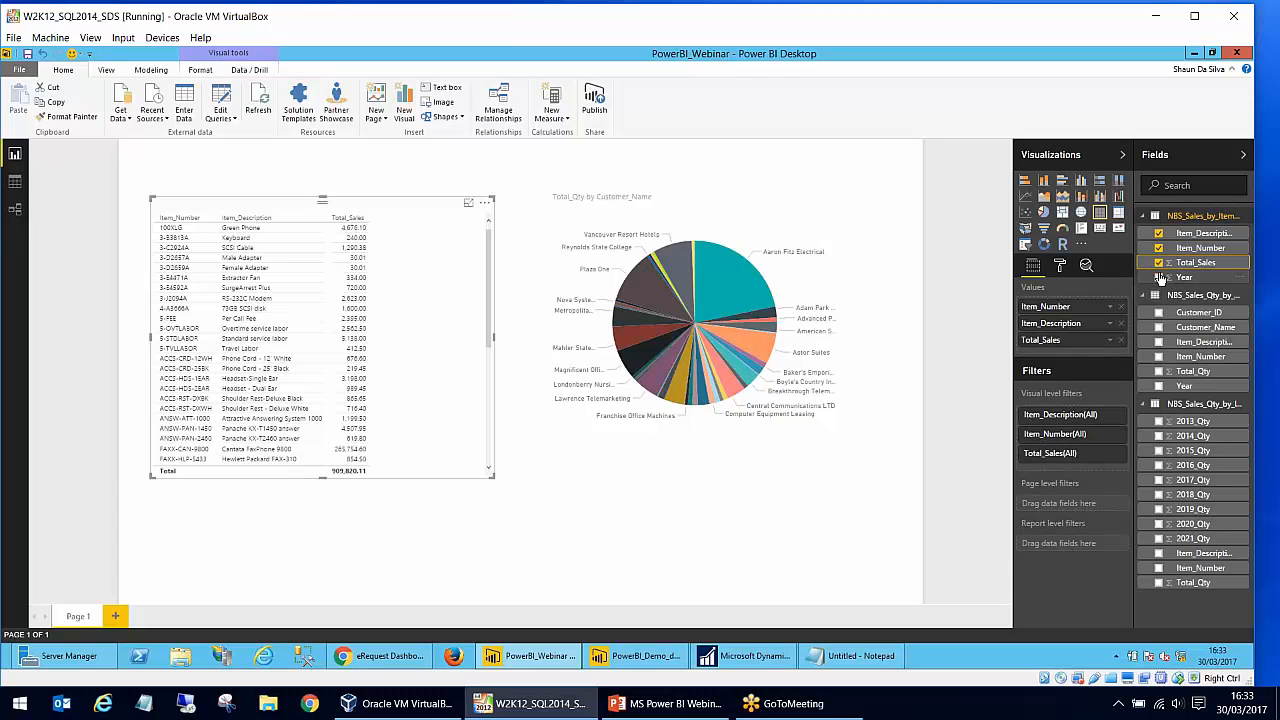
{"action": "left_click", "coordinate": [1159, 277]}
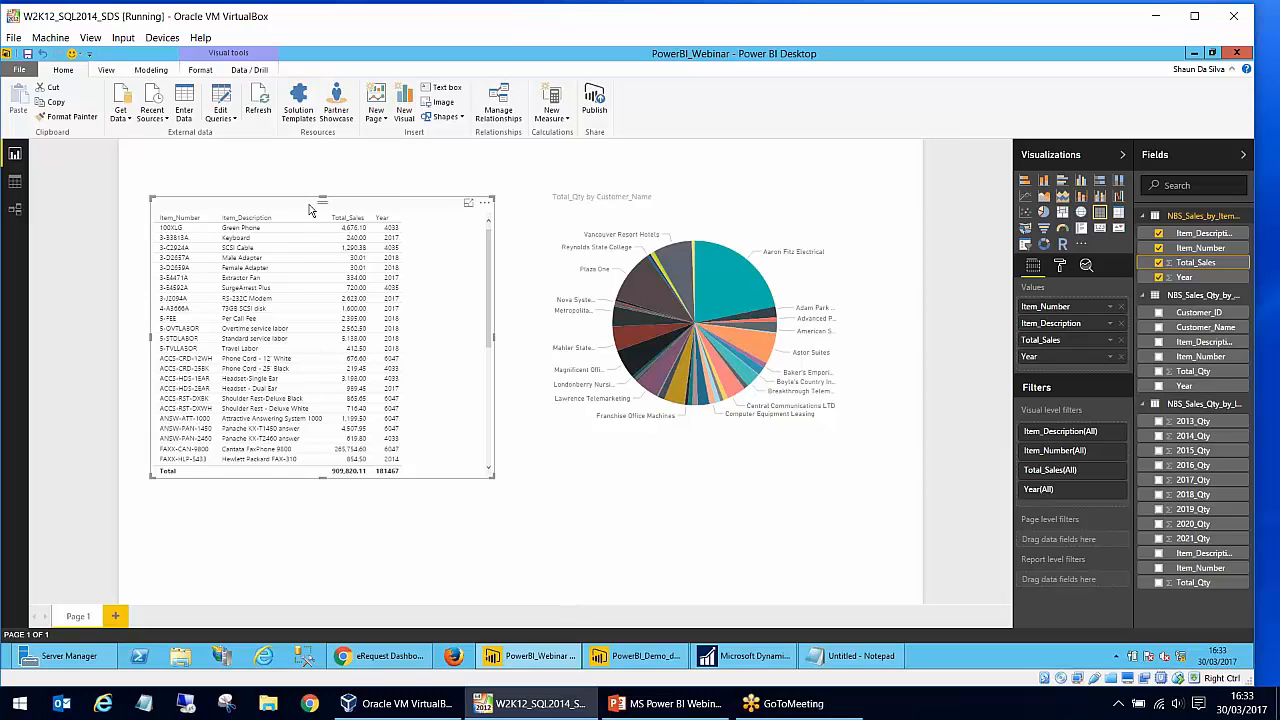
{"action": "left_click_drag", "start_coordinate": [310, 207], "coordinate": [301, 189]}
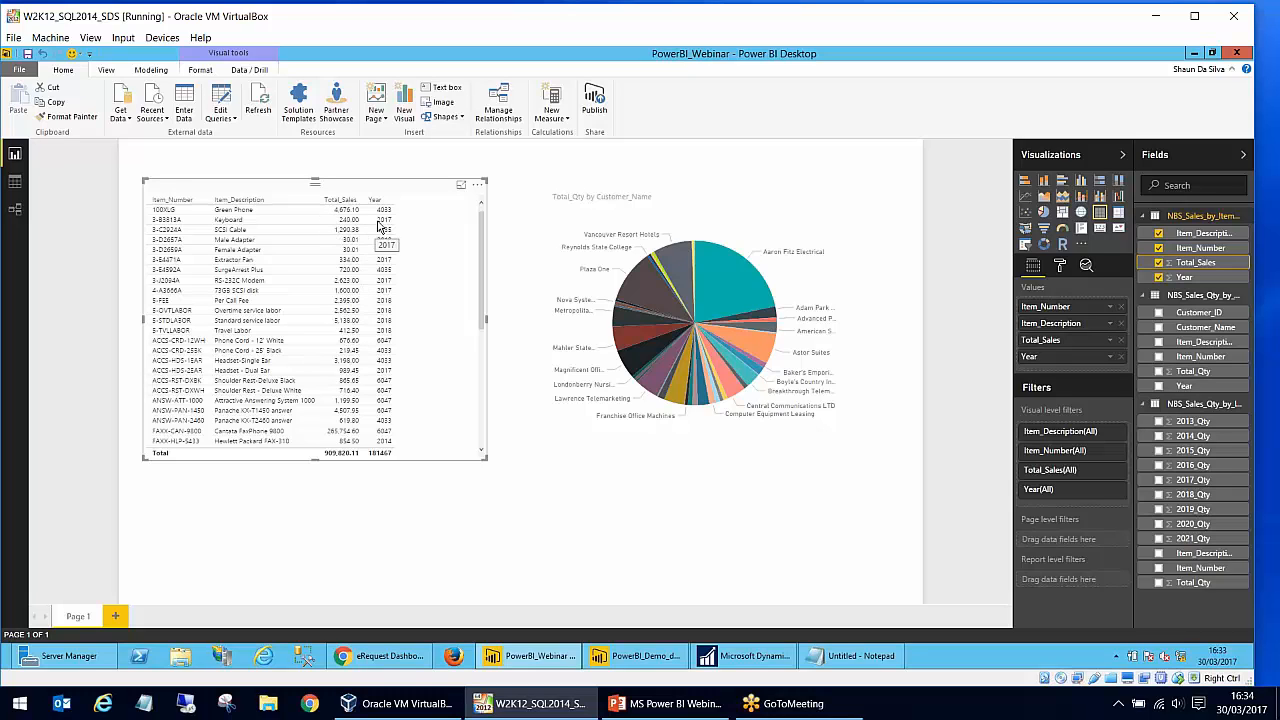
- Remove the Year column from the item sales table, checking the field's context options along the way
{"action": "left_click", "coordinate": [1158, 277]}
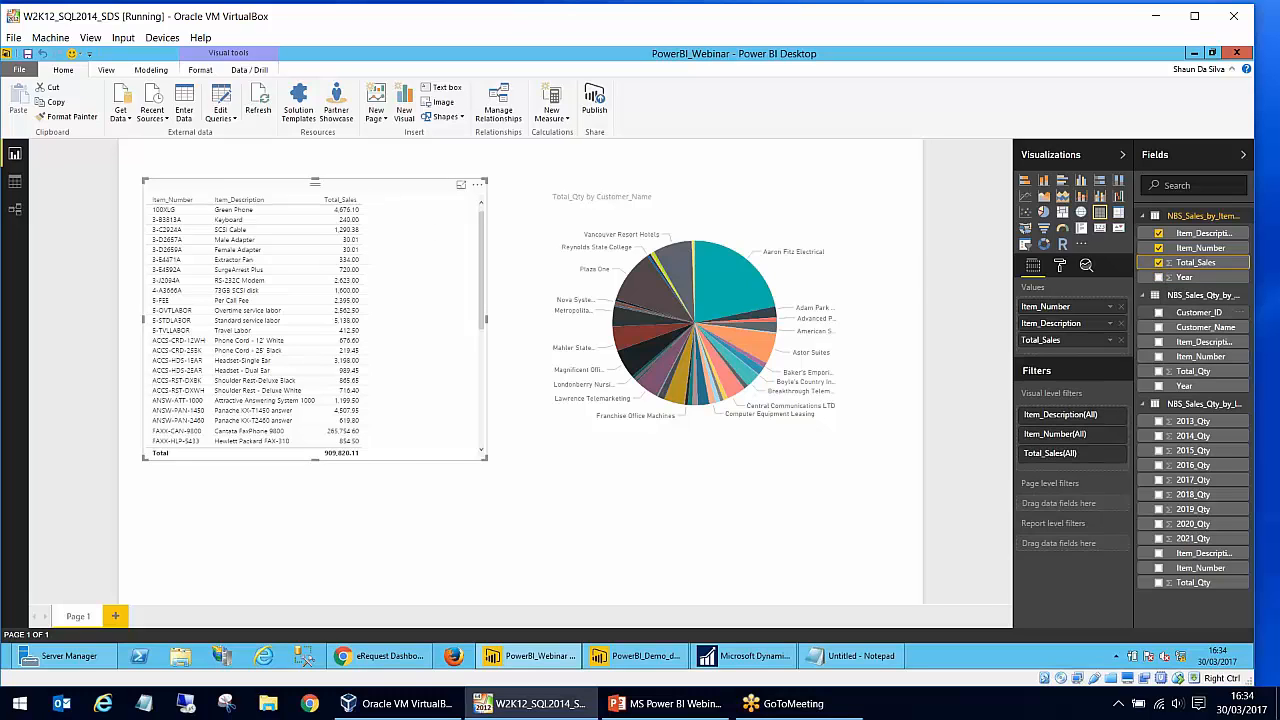
{"action": "left_click", "coordinate": [1243, 280]}
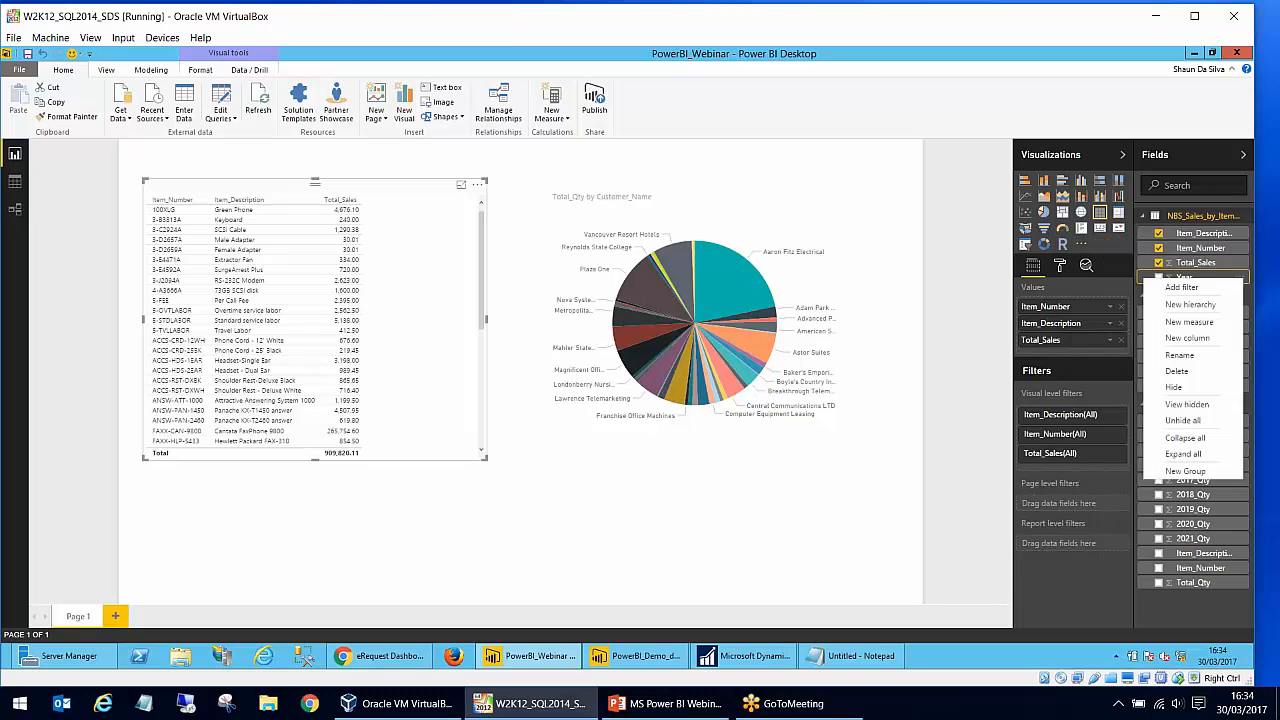
{"action": "left_click", "coordinate": [1232, 278]}
{"action": "left_click", "coordinate": [1159, 277]}
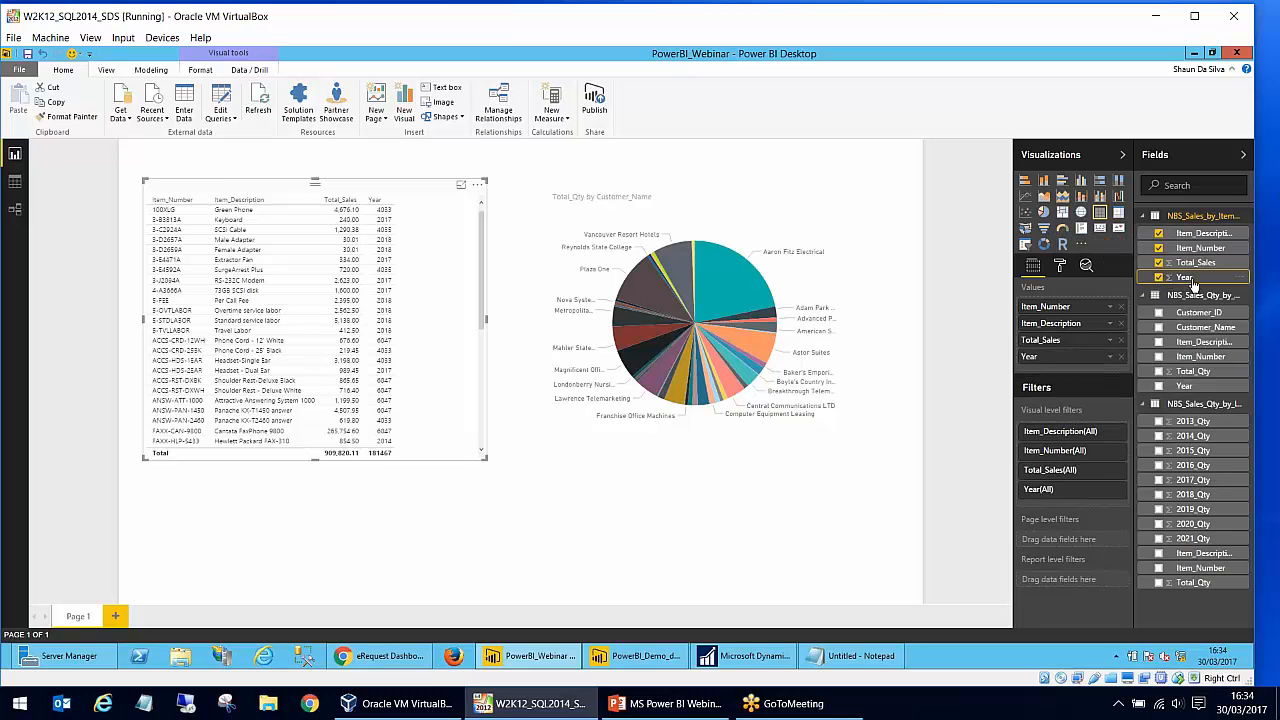
{"action": "right_click", "coordinate": [1190, 279]}
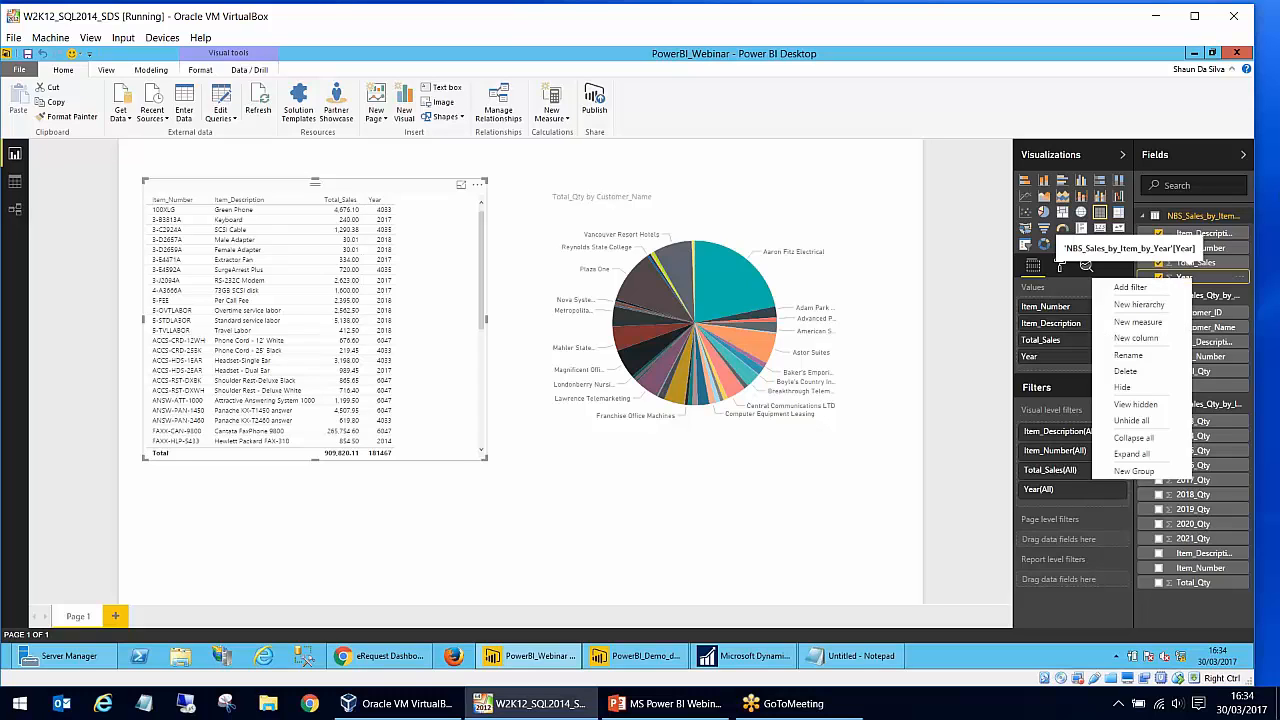
{"action": "left_click", "coordinate": [1238, 282]}
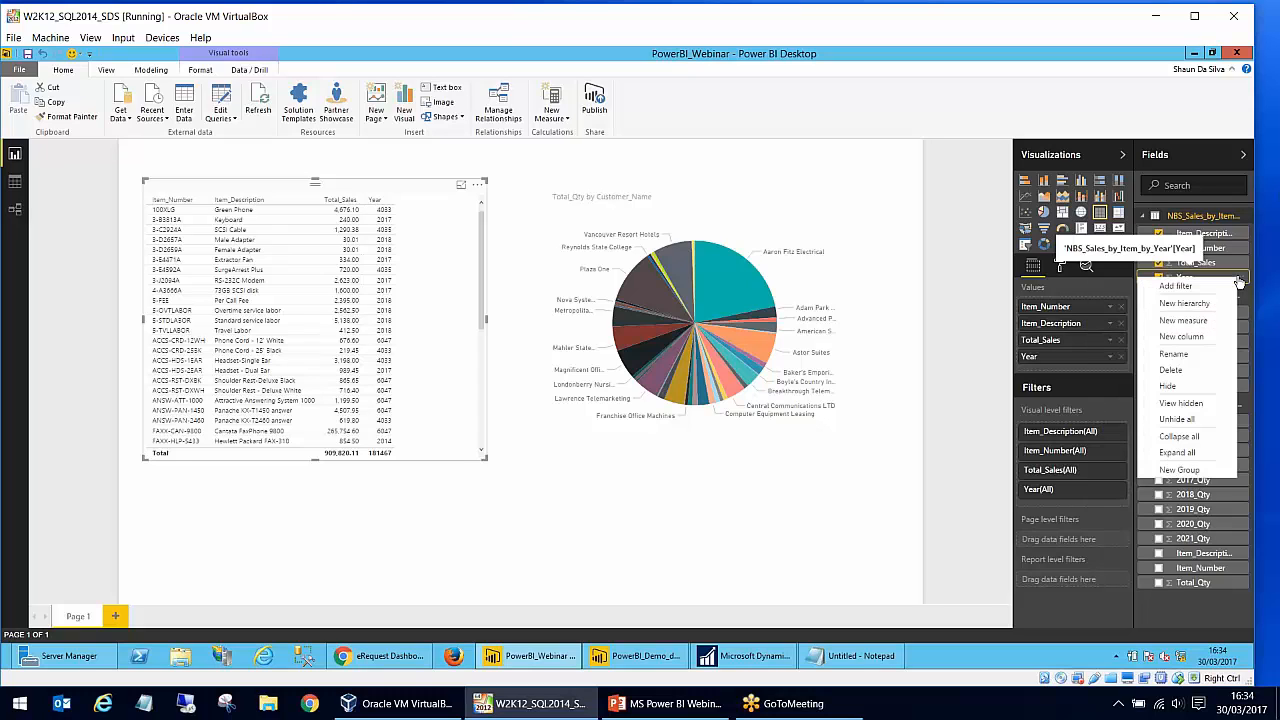
{"action": "left_click", "coordinate": [1248, 361]}
{"action": "left_click", "coordinate": [1159, 278]}
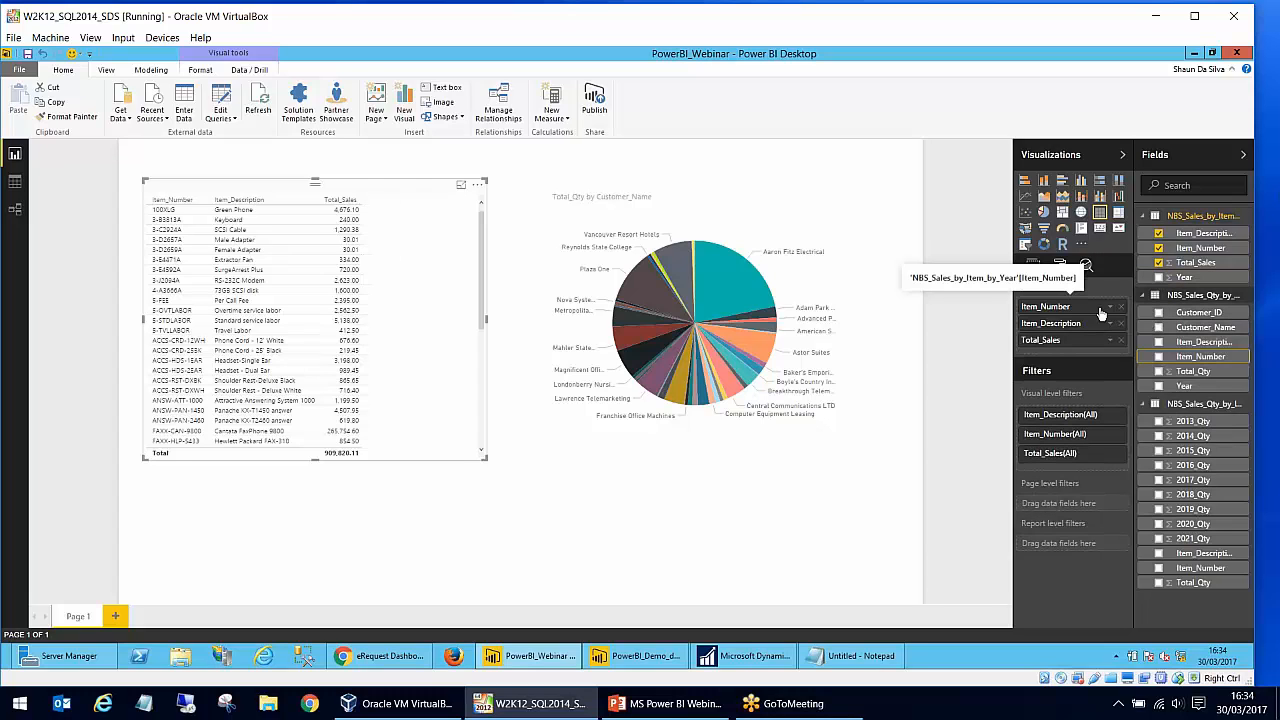
{"action": "left_click", "coordinate": [825, 491]}
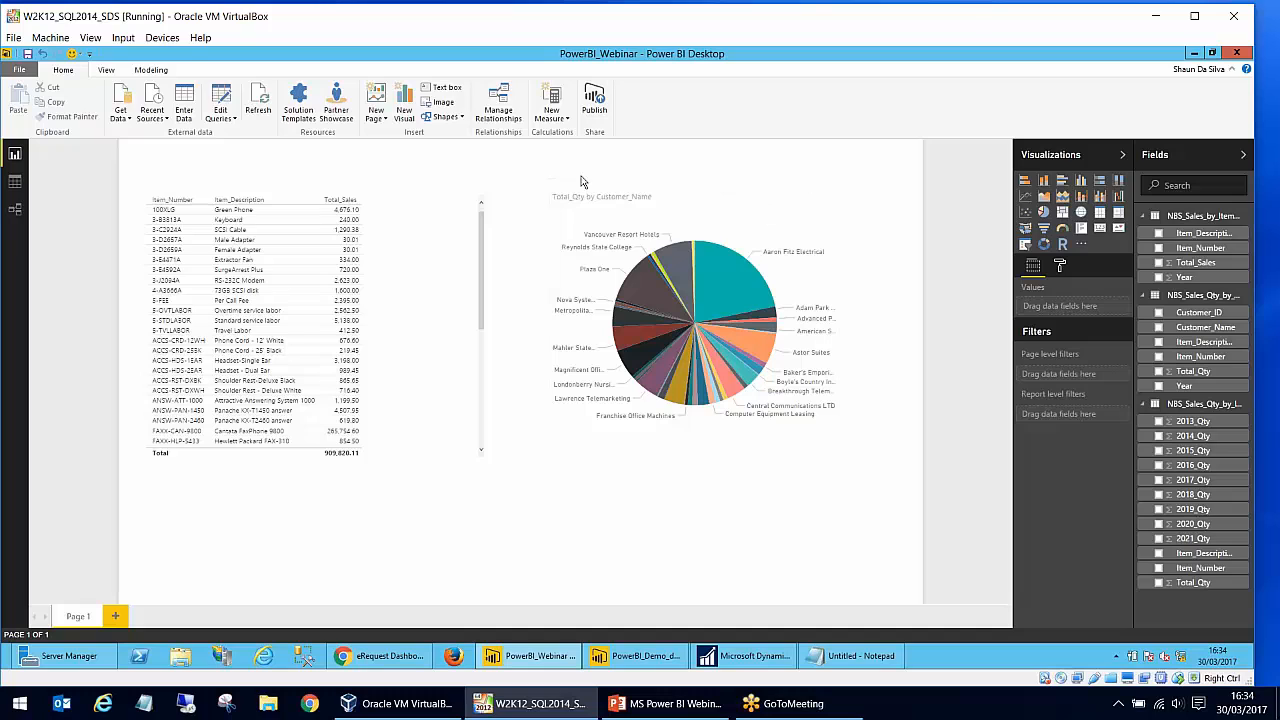
- Set the pie chart's title text to "Sales Qty by Customer"
{"action": "left_click", "coordinate": [706, 237]}
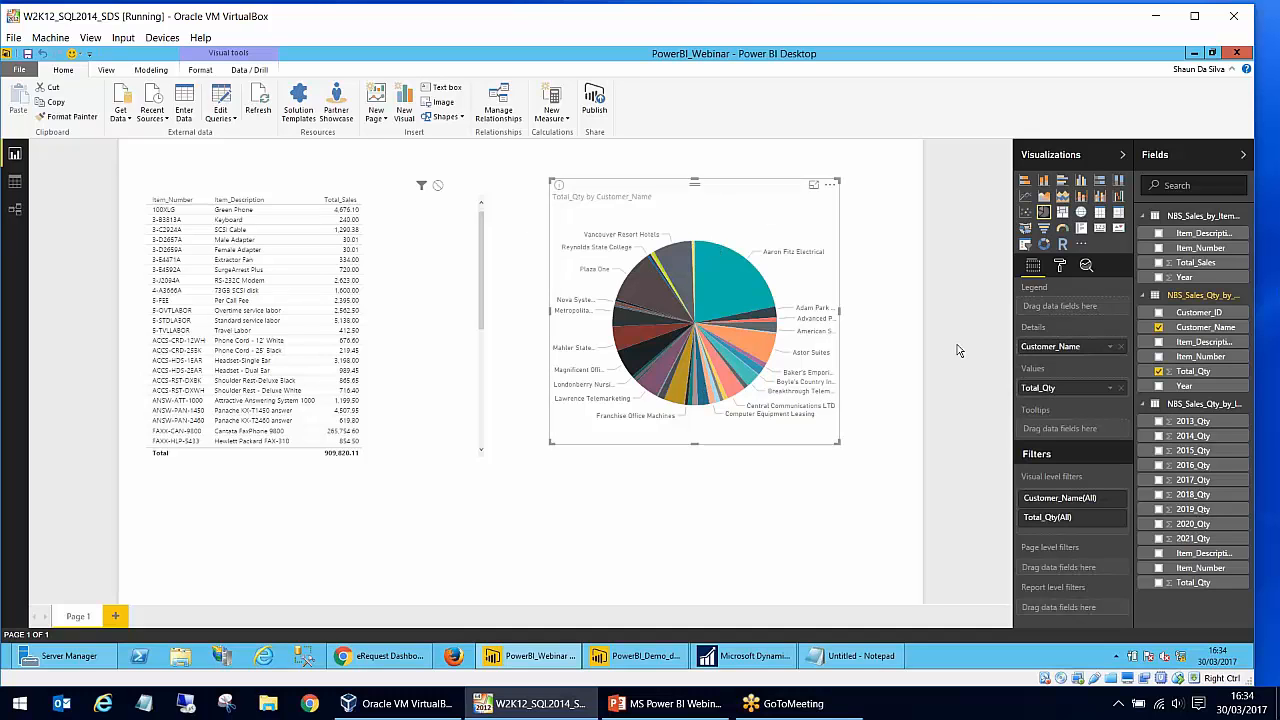
{"action": "left_click", "coordinate": [1060, 266]}
{"action": "left_click", "coordinate": [1030, 363]}
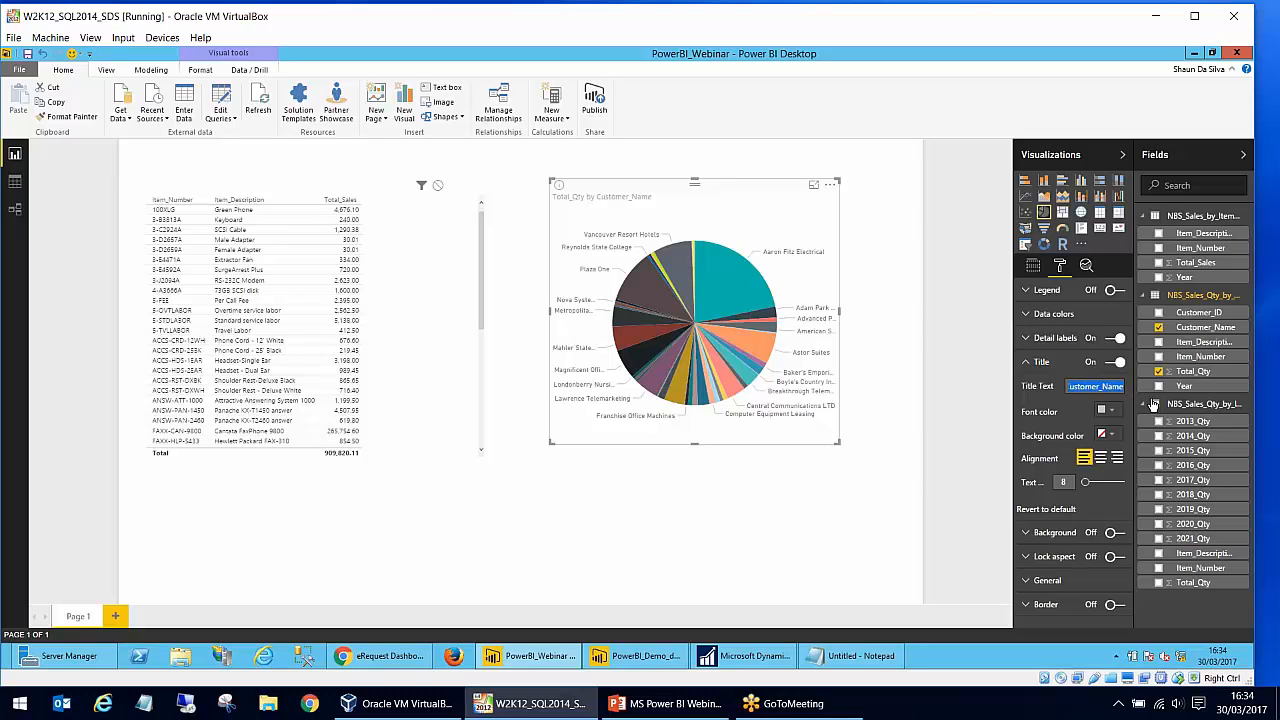
{"action": "type", "text": "Sales Q"}
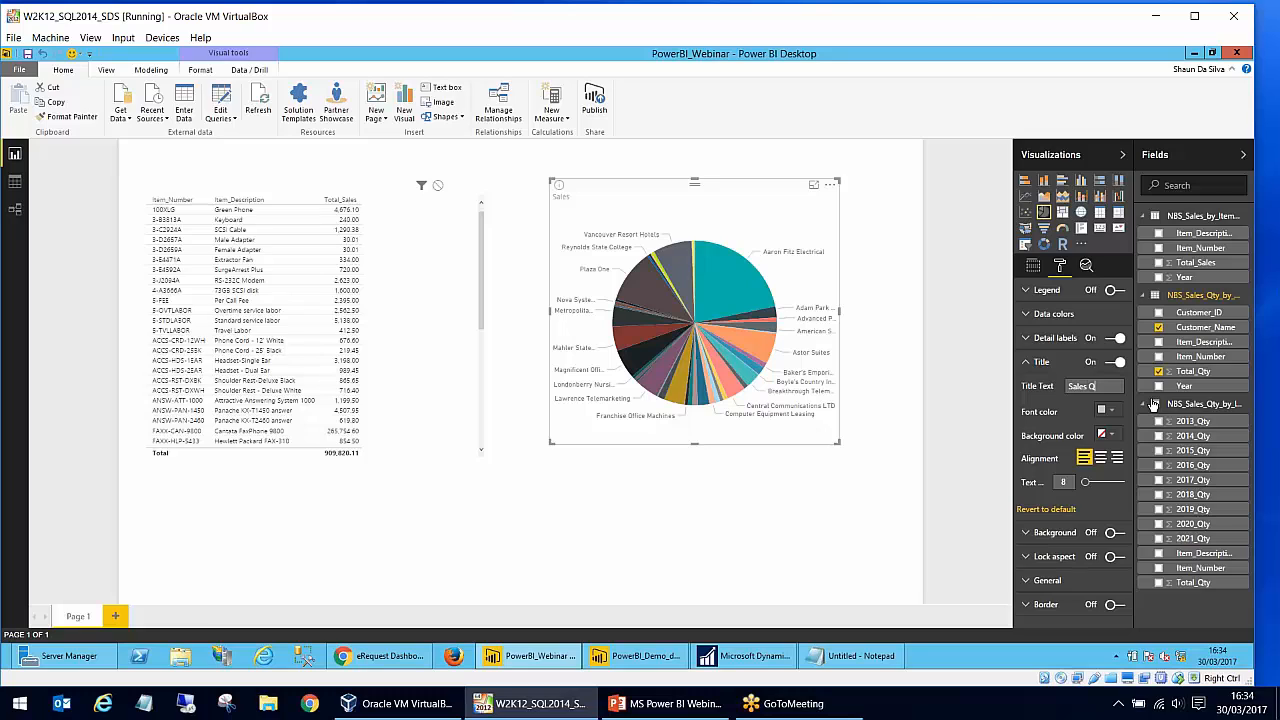
{"action": "type", "text": "ty by Customer"}
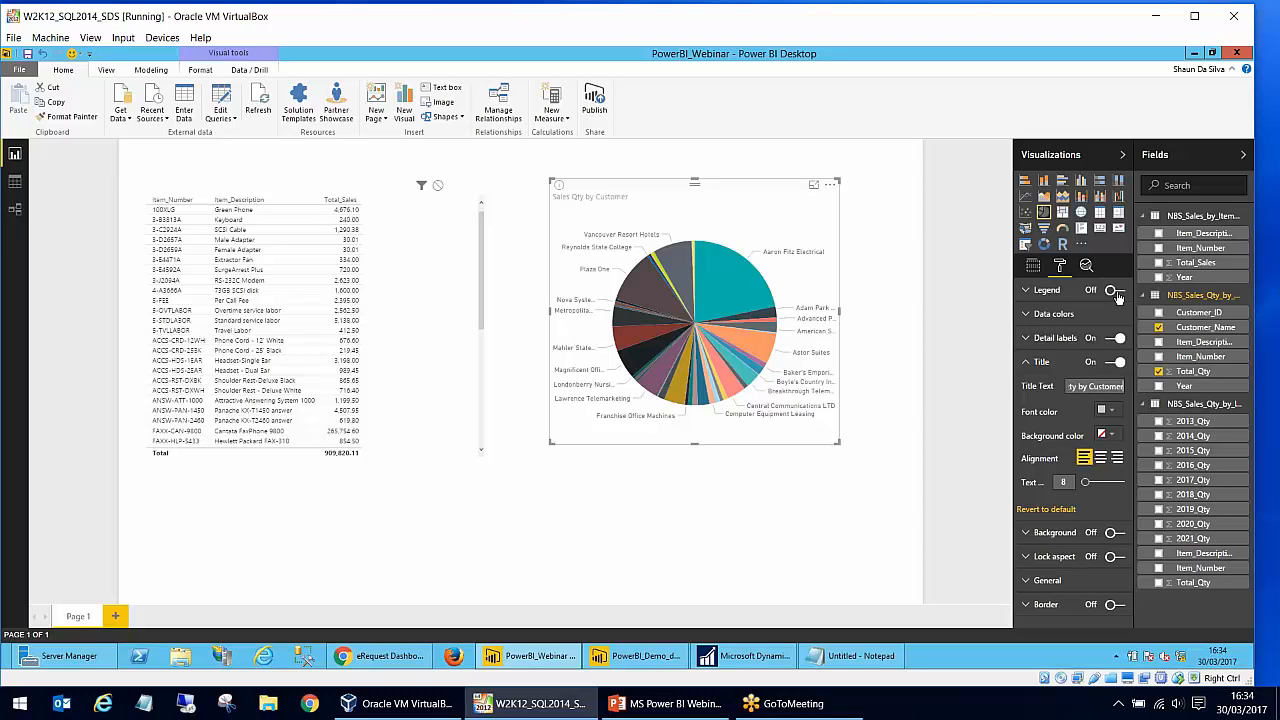
- Center the pie chart's title and enlarge its text to size 14
{"action": "left_click", "coordinate": [1027, 364]}
{"action": "left_click", "coordinate": [1027, 364]}
{"action": "left_click", "coordinate": [1100, 458]}
{"action": "left_click_drag", "start_coordinate": [1086, 482], "coordinate": [1090, 484]}
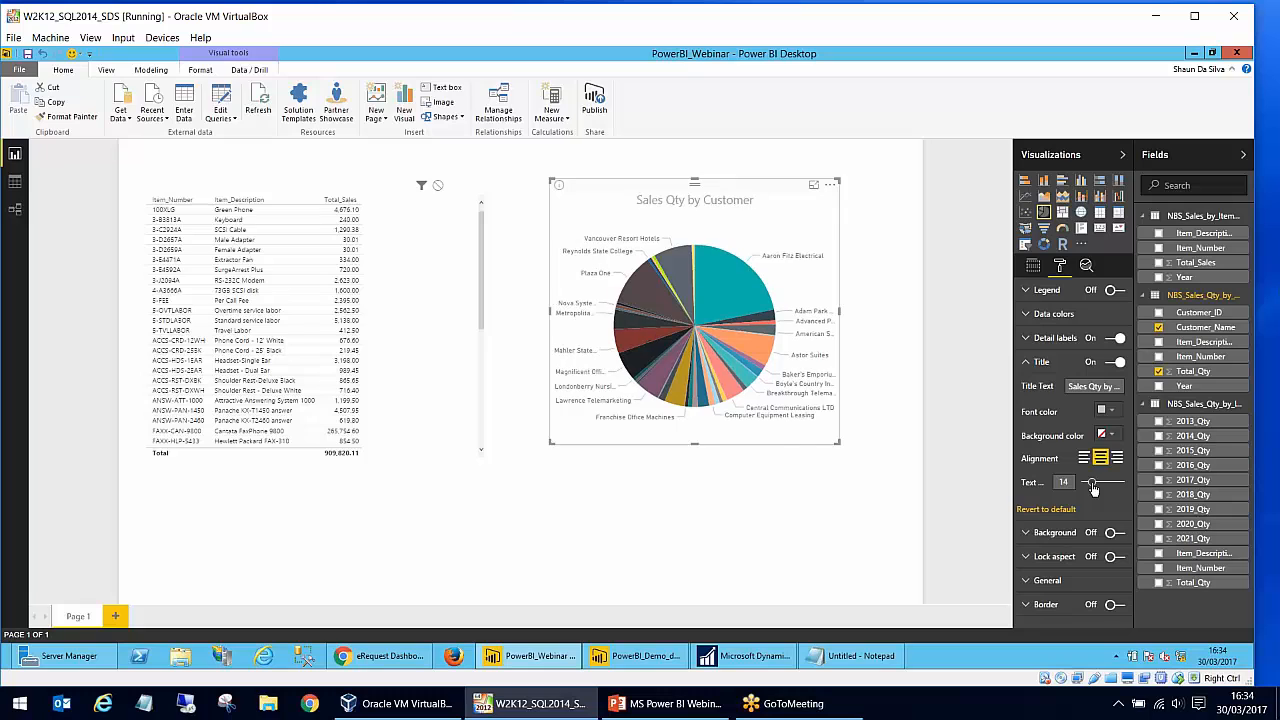
{"action": "left_click", "coordinate": [835, 553]}
{"action": "left_click", "coordinate": [737, 407]}
{"action": "left_click", "coordinate": [730, 521]}
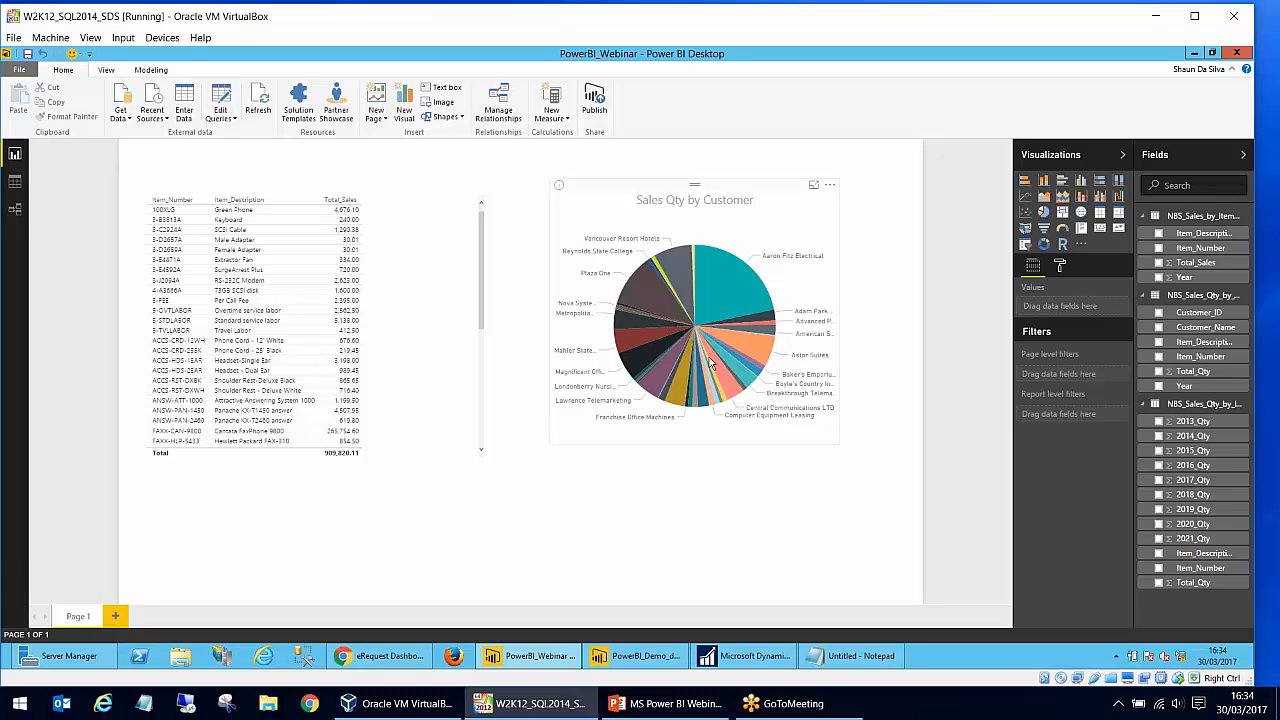
- Add a slicer below the pie chart using Year from the NBS_Sales_Qty_by_Customer_Item_Year table, and nudge the pie chart up to make room
{"action": "mouse_move", "coordinate": [710, 353]}
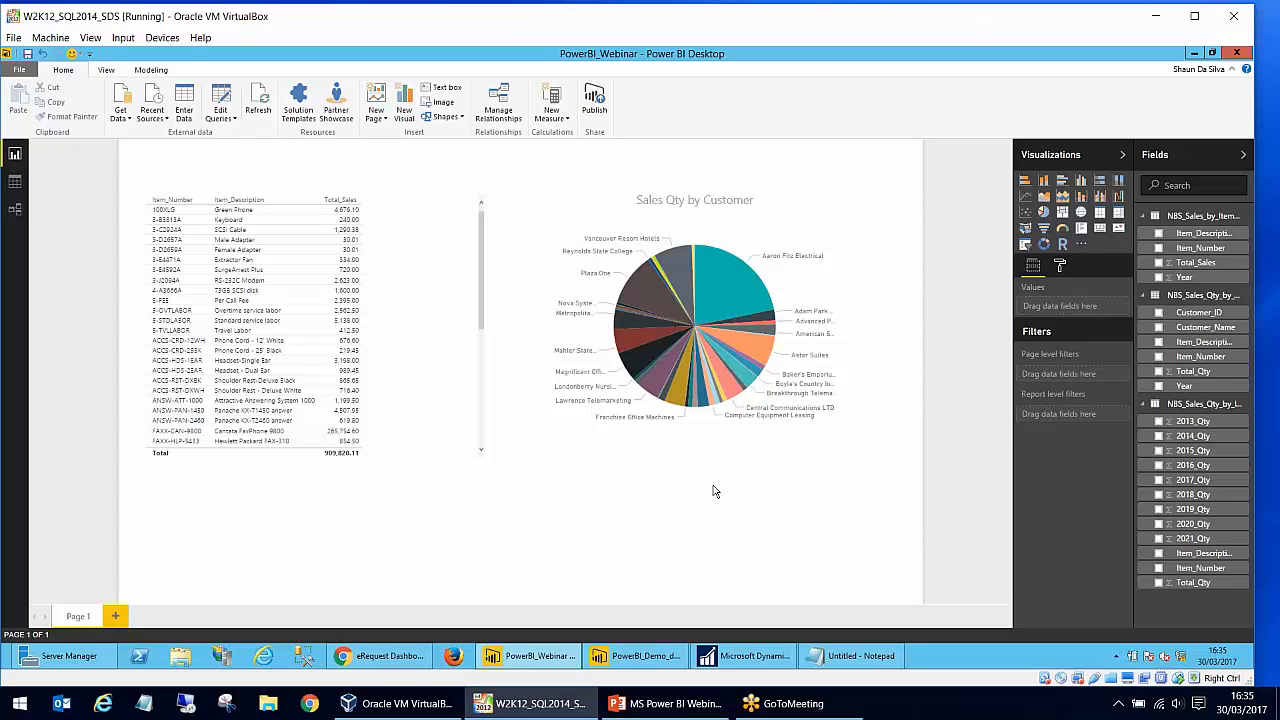
{"action": "left_click", "coordinate": [1025, 244]}
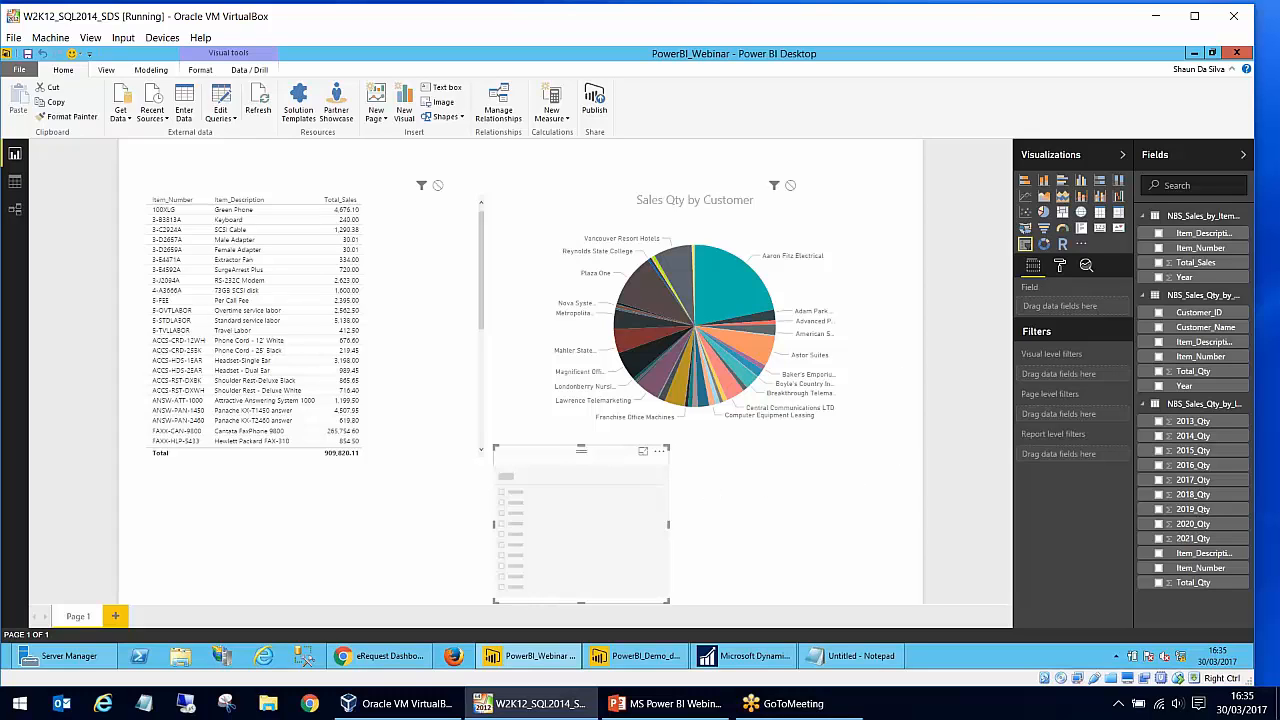
{"action": "left_click_drag", "start_coordinate": [638, 454], "coordinate": [733, 477]}
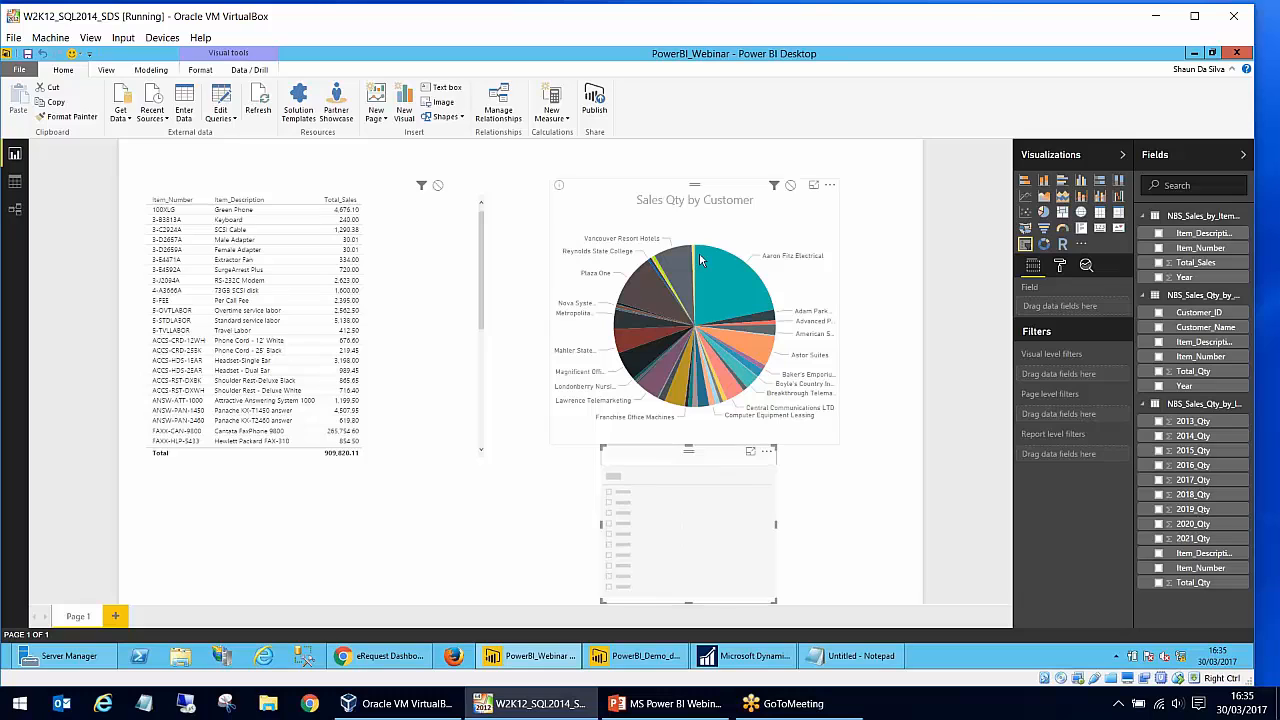
{"action": "left_click_drag", "start_coordinate": [707, 240], "coordinate": [708, 230]}
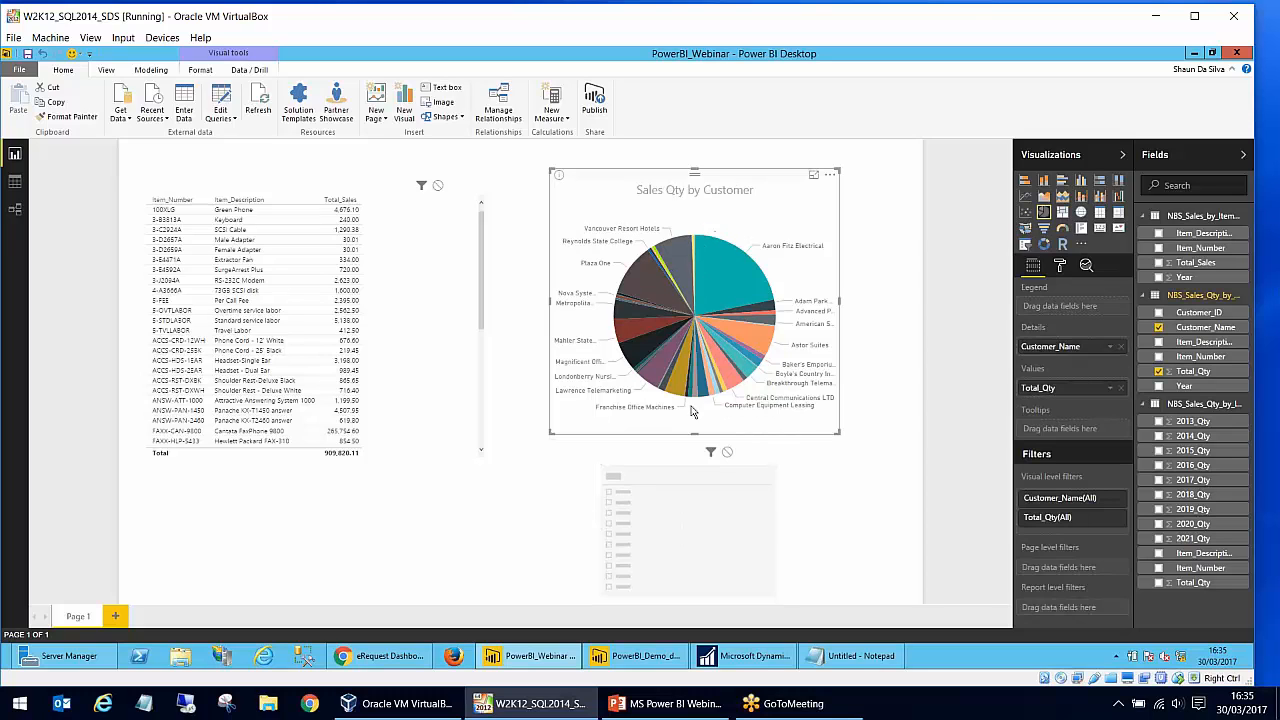
{"action": "left_click", "coordinate": [684, 477]}
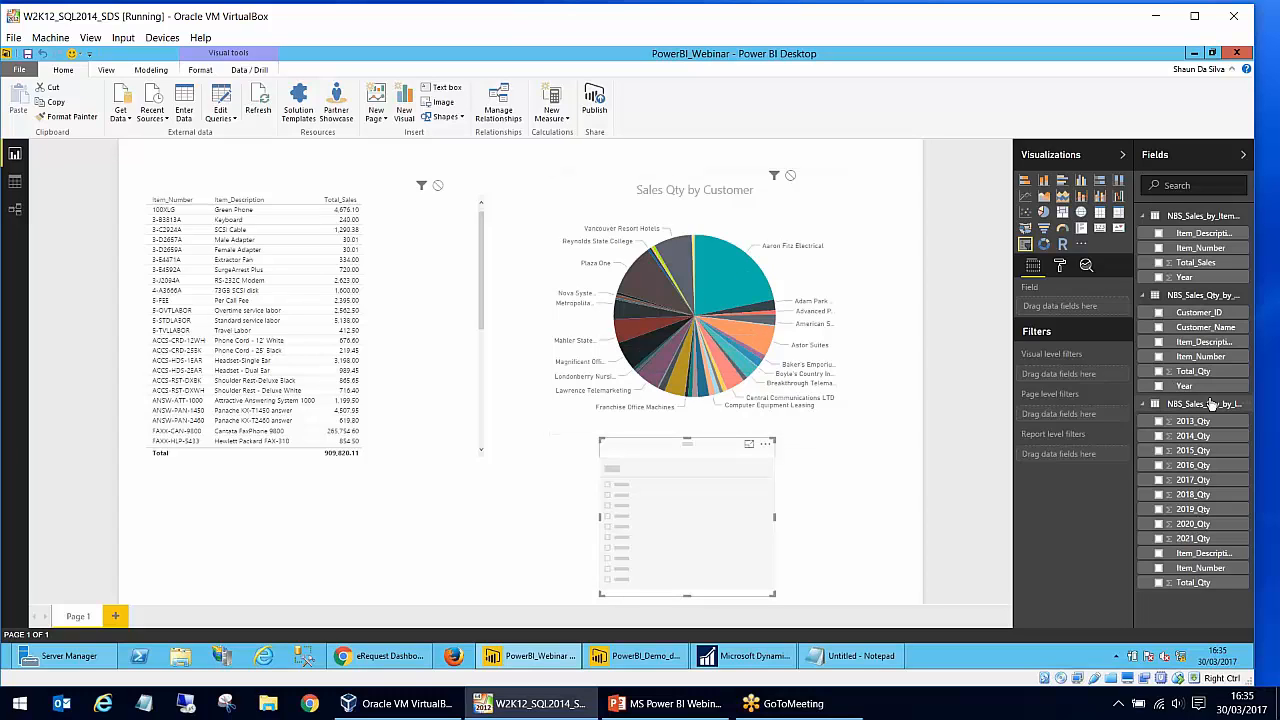
{"action": "left_click_drag", "start_coordinate": [1190, 386], "coordinate": [1070, 314]}
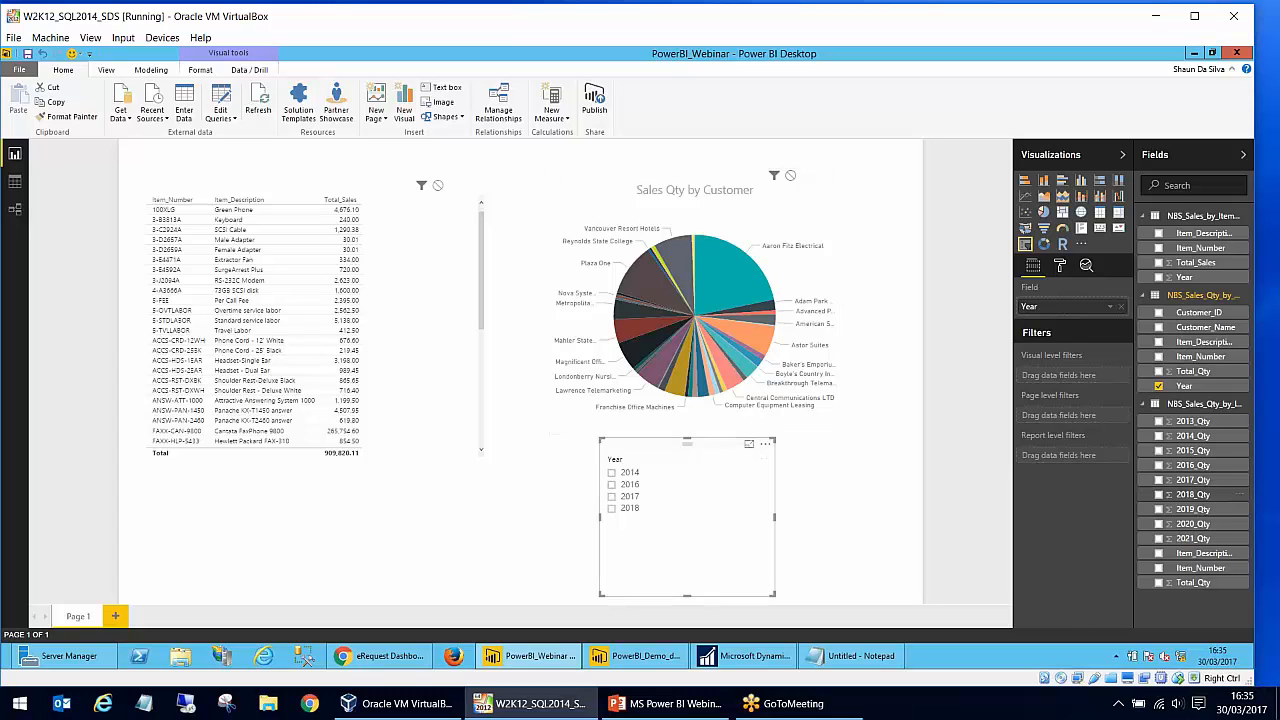
- Filter the pie chart to 2018 with the year slicer, and turn on the slicer's Select All option
{"action": "left_click", "coordinate": [690, 290]}
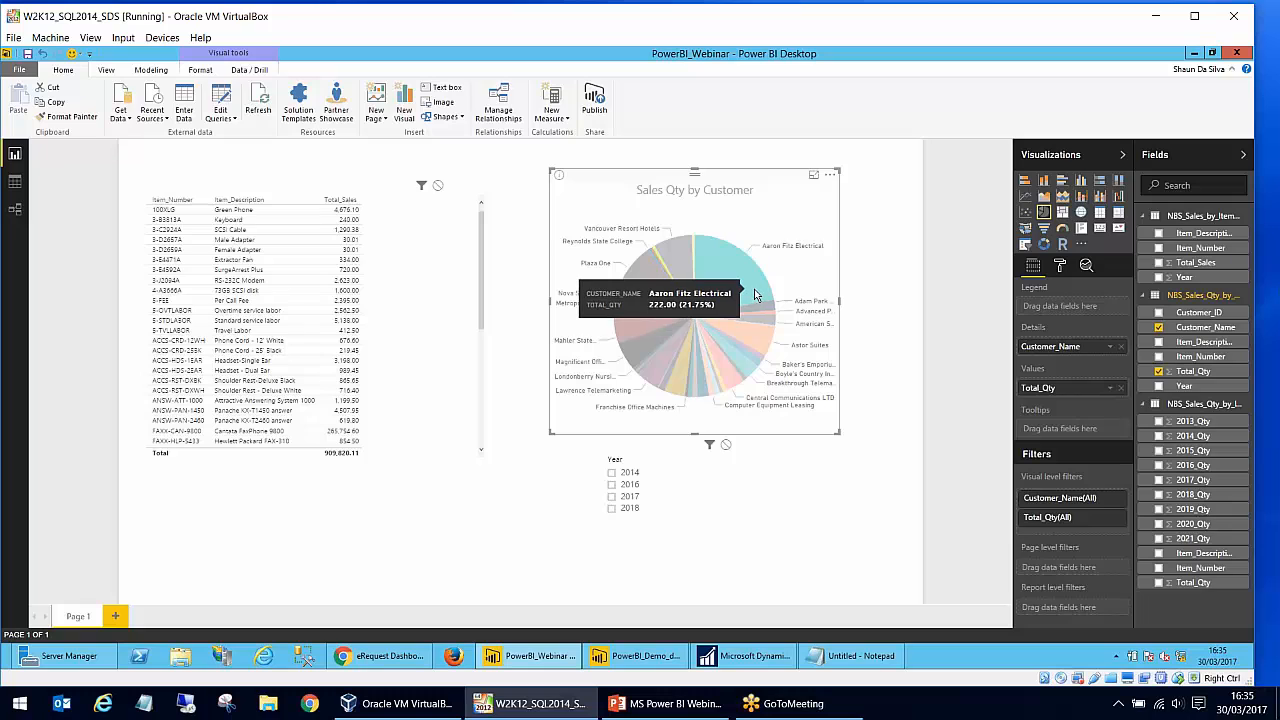
{"action": "left_click", "coordinate": [655, 508]}
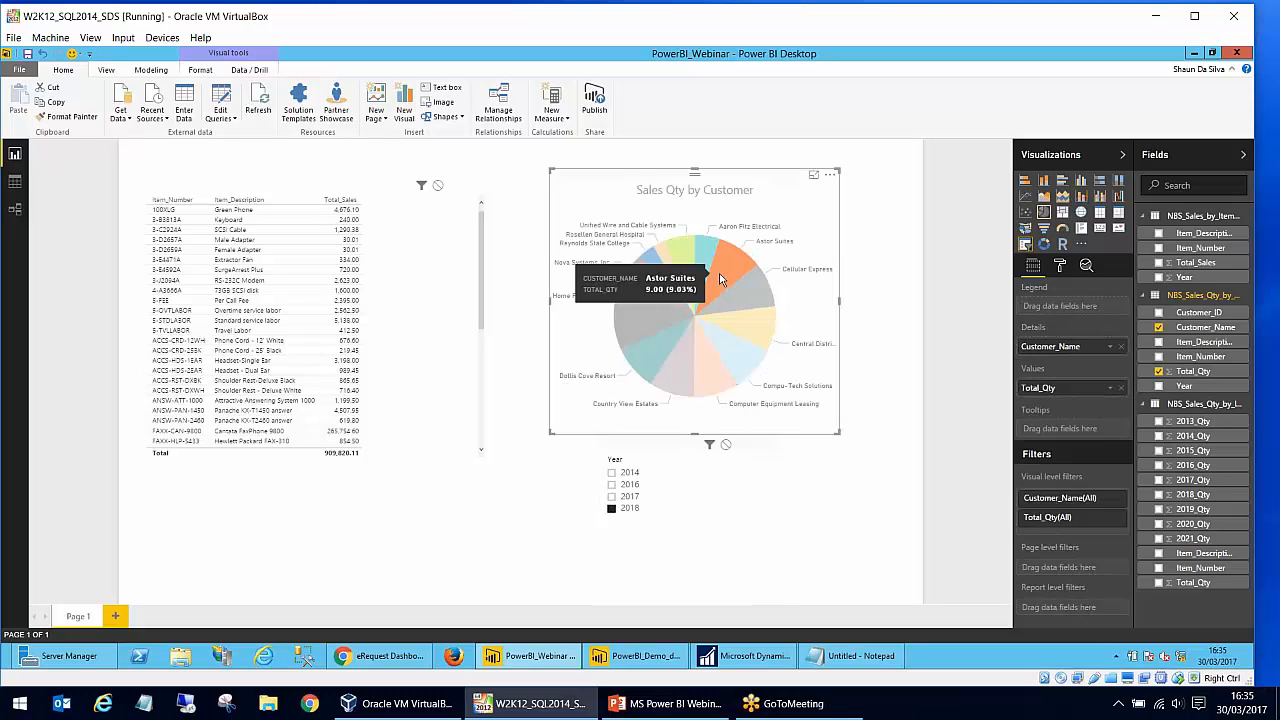
{"action": "left_click", "coordinate": [627, 464]}
{"action": "left_click", "coordinate": [1060, 265]}
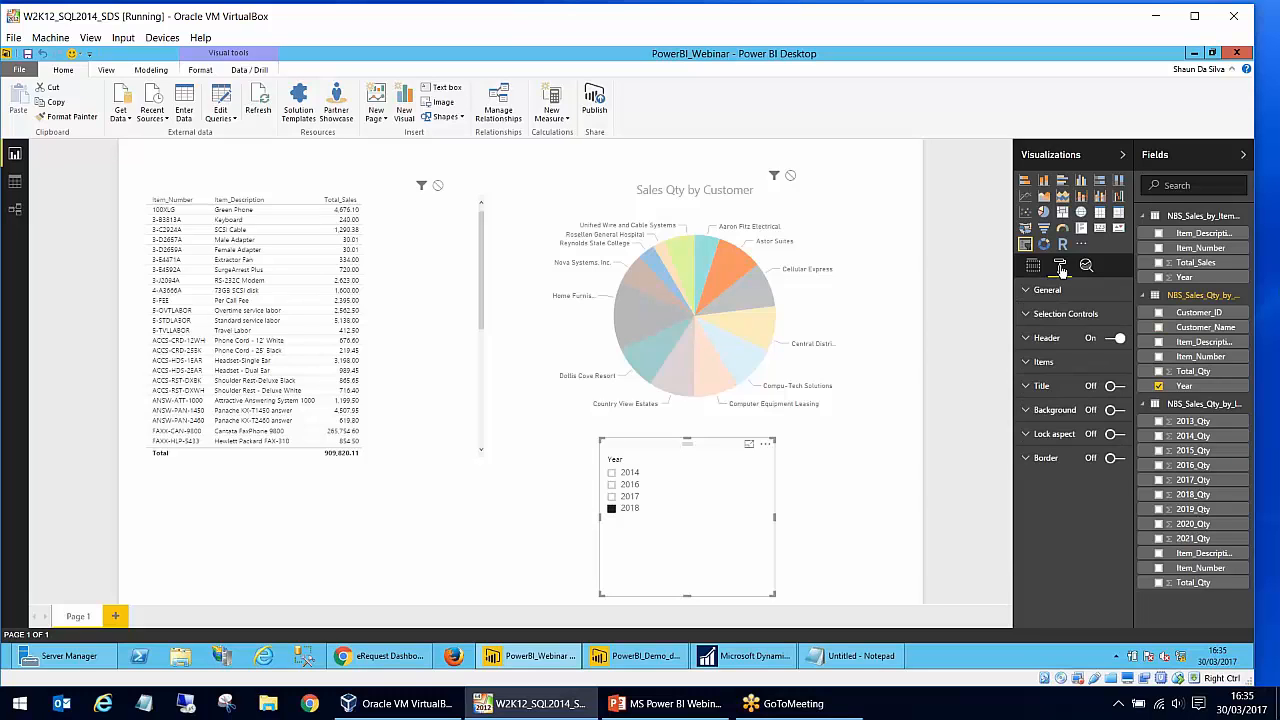
{"action": "left_click", "coordinate": [1060, 316]}
{"action": "left_click", "coordinate": [1110, 340]}
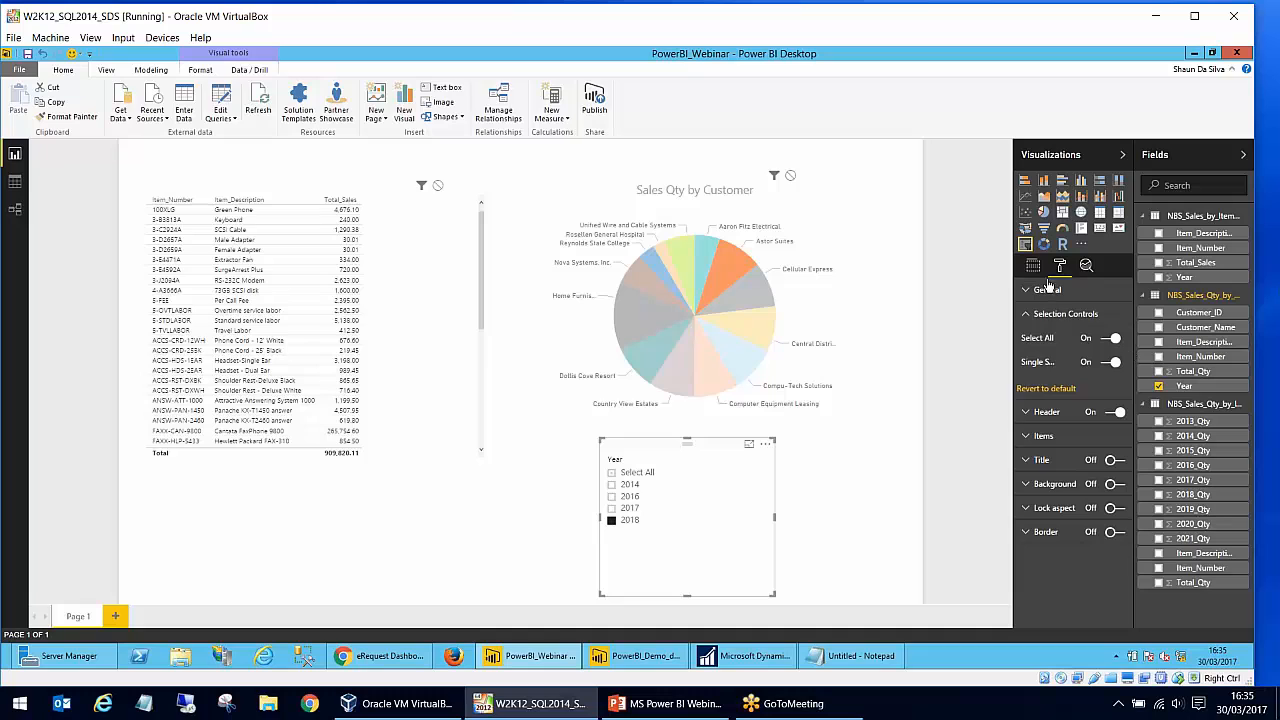
{"action": "left_click", "coordinate": [1033, 266]}
- Compare the pie chart across years by switching the slicer between Select All, 2014, 2016, 2017 and 2018, ending on 2014
{"action": "left_click", "coordinate": [630, 473]}
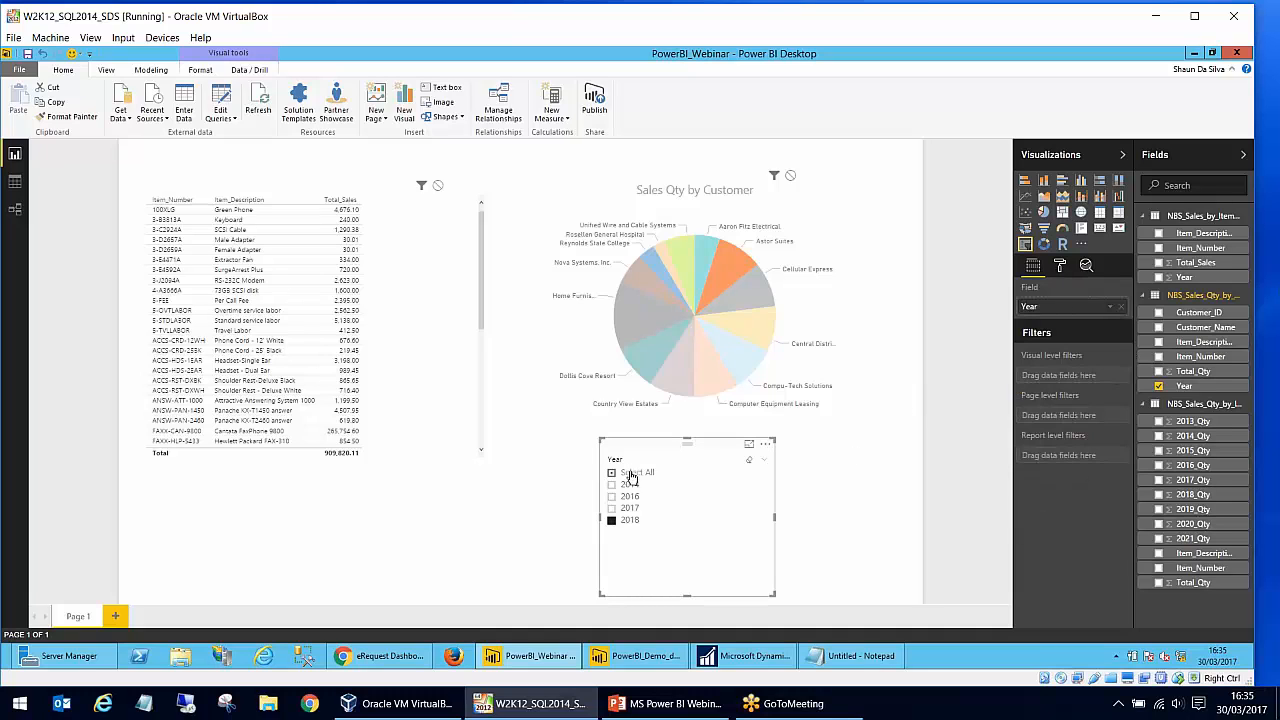
{"action": "left_click", "coordinate": [625, 488]}
{"action": "left_click", "coordinate": [631, 473]}
{"action": "left_click", "coordinate": [633, 496]}
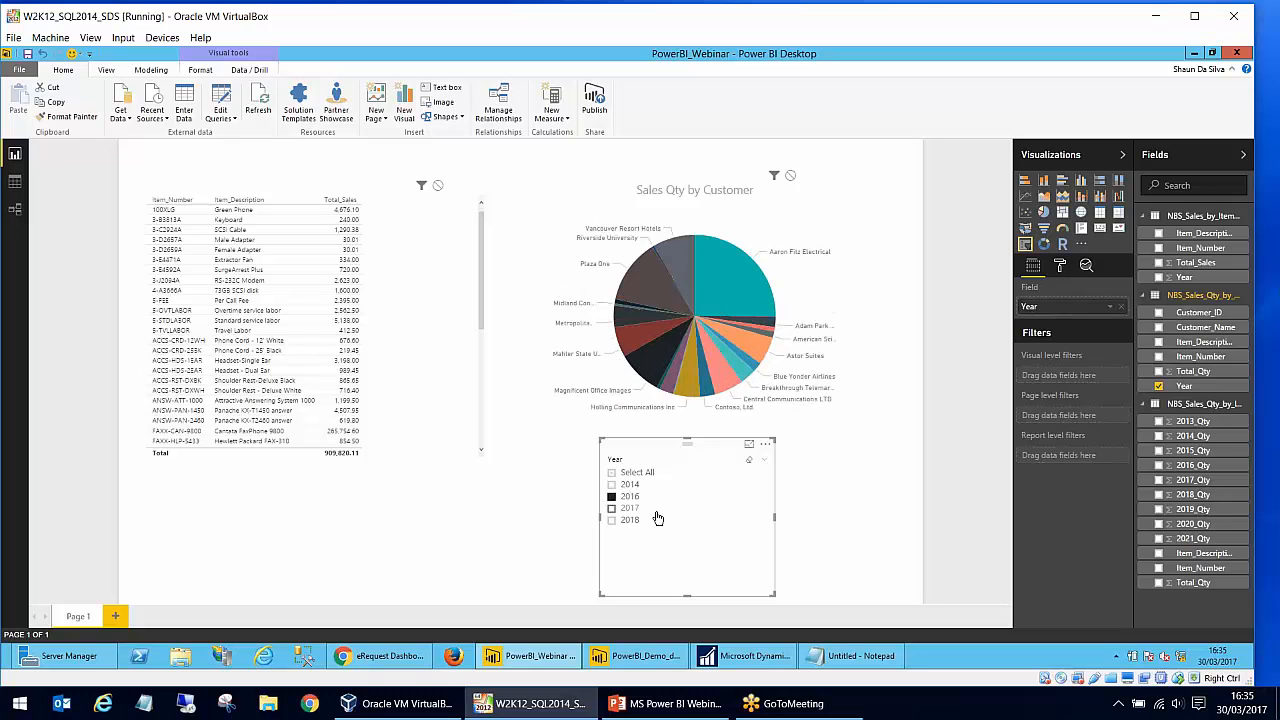
{"action": "left_click", "coordinate": [632, 509]}
{"action": "left_click", "coordinate": [632, 523]}
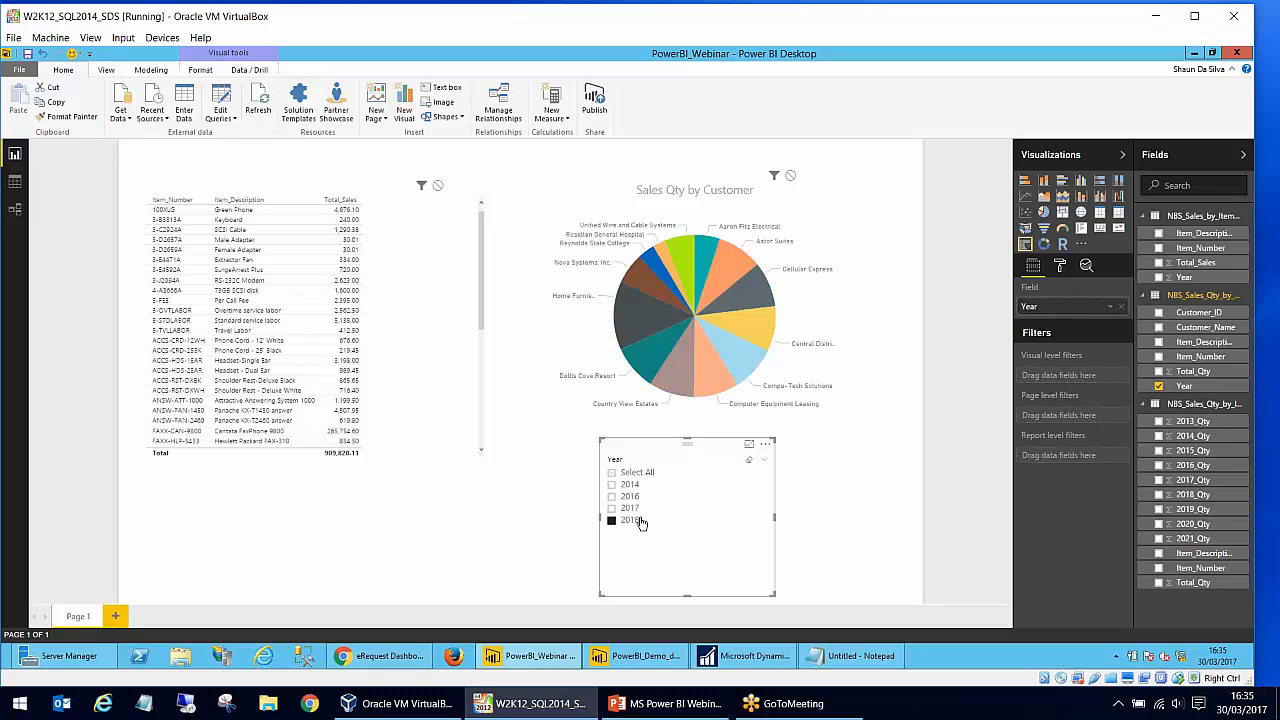
{"action": "left_click", "coordinate": [634, 487]}
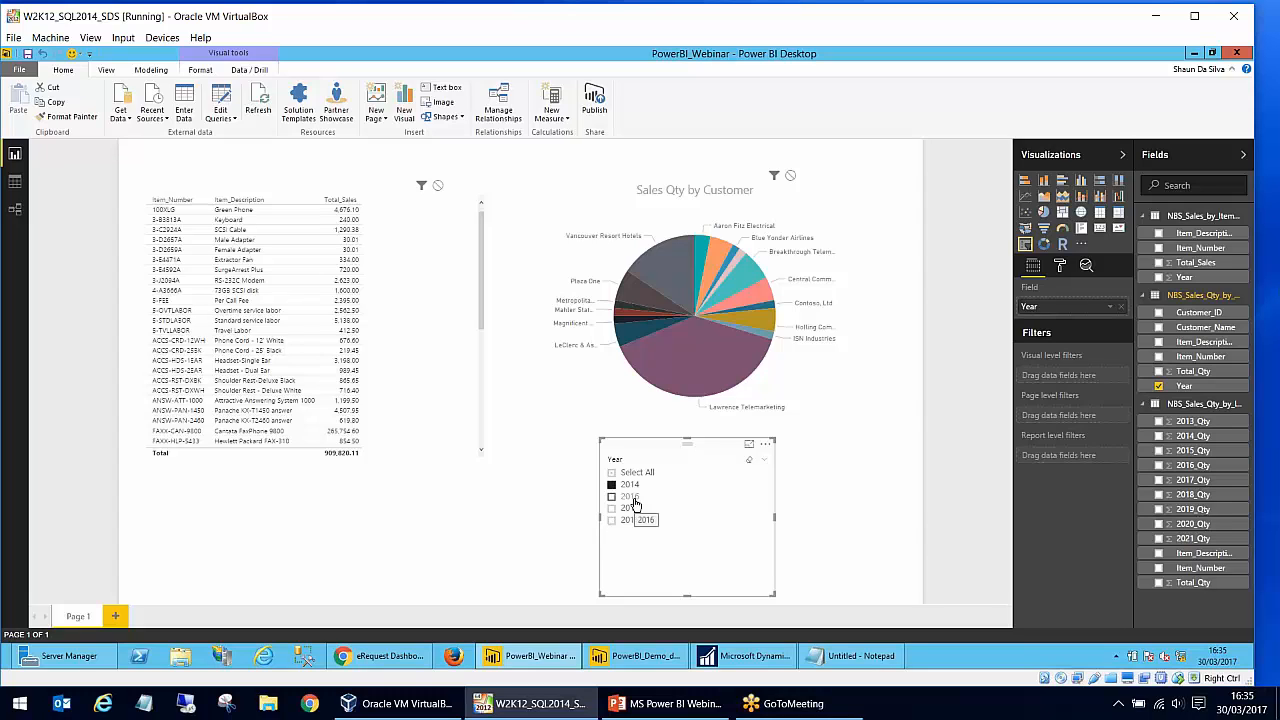
- Check the item table against the pie chart with the year filter cleared and a dark slice highlighted, and reselect 2014 in the slicer
{"action": "left_click", "coordinate": [312, 298]}
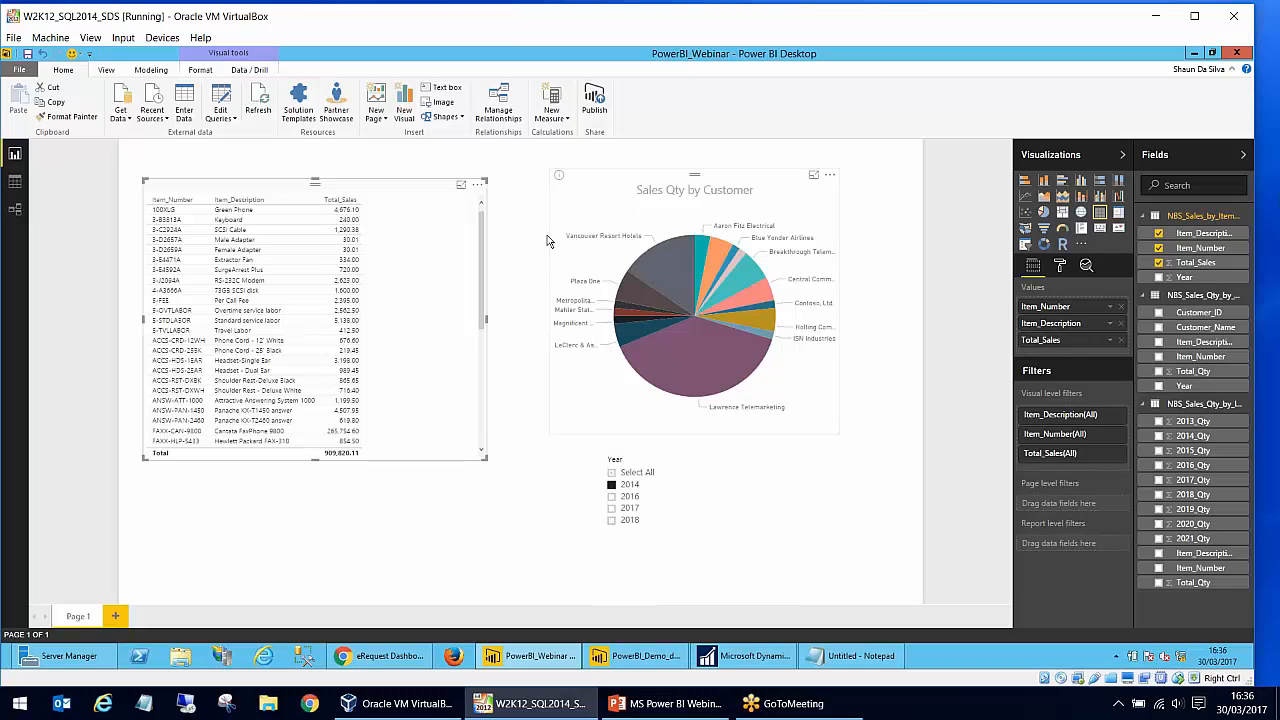
{"action": "left_click", "coordinate": [630, 510]}
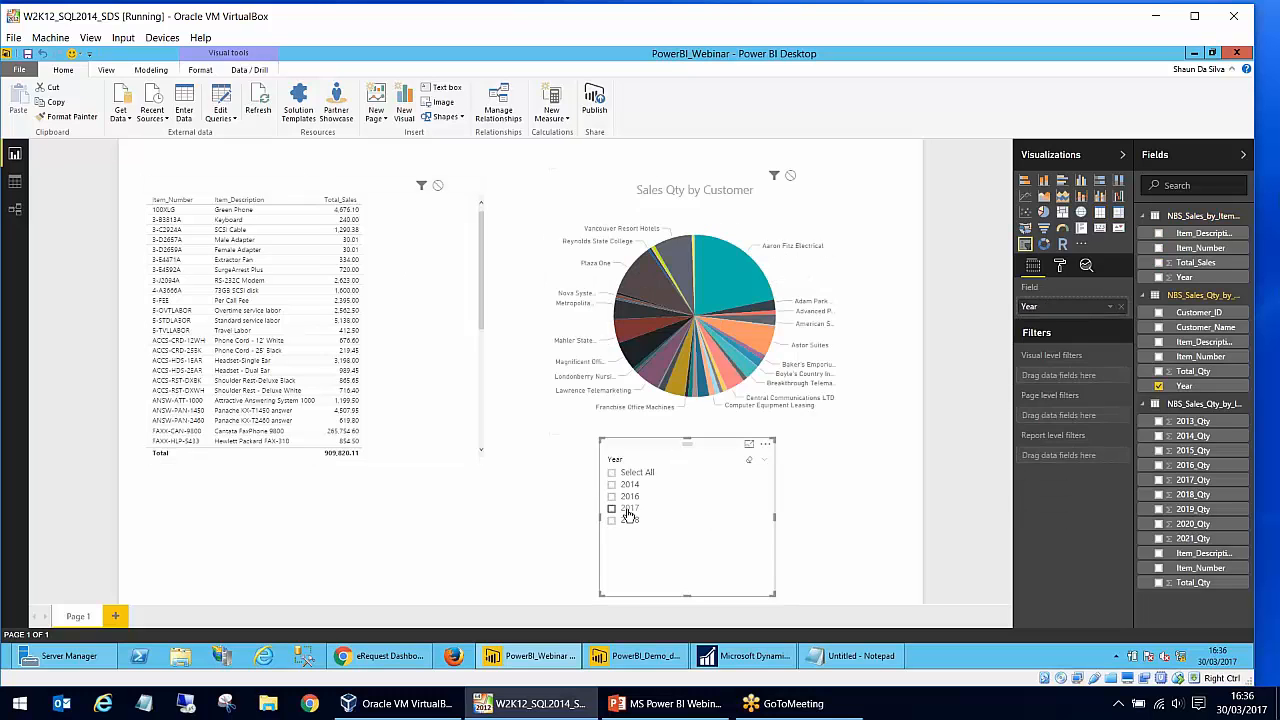
{"action": "left_click", "coordinate": [244, 302]}
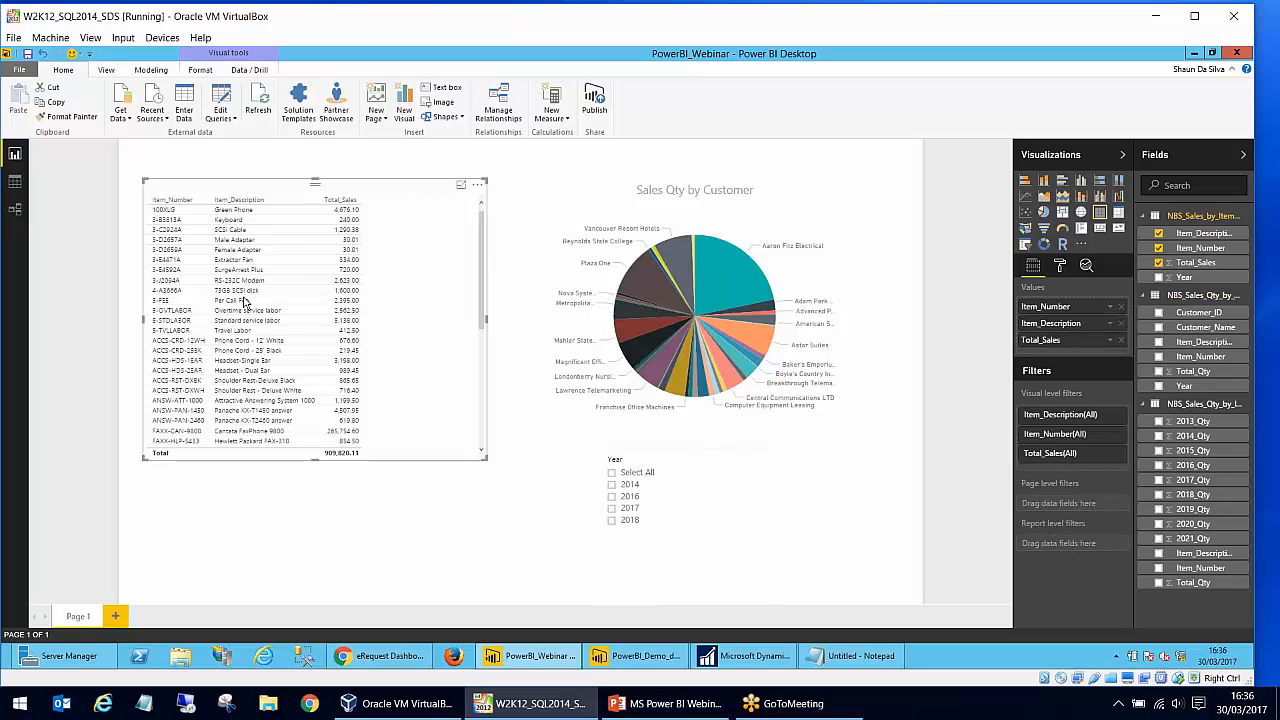
{"action": "left_click", "coordinate": [651, 316]}
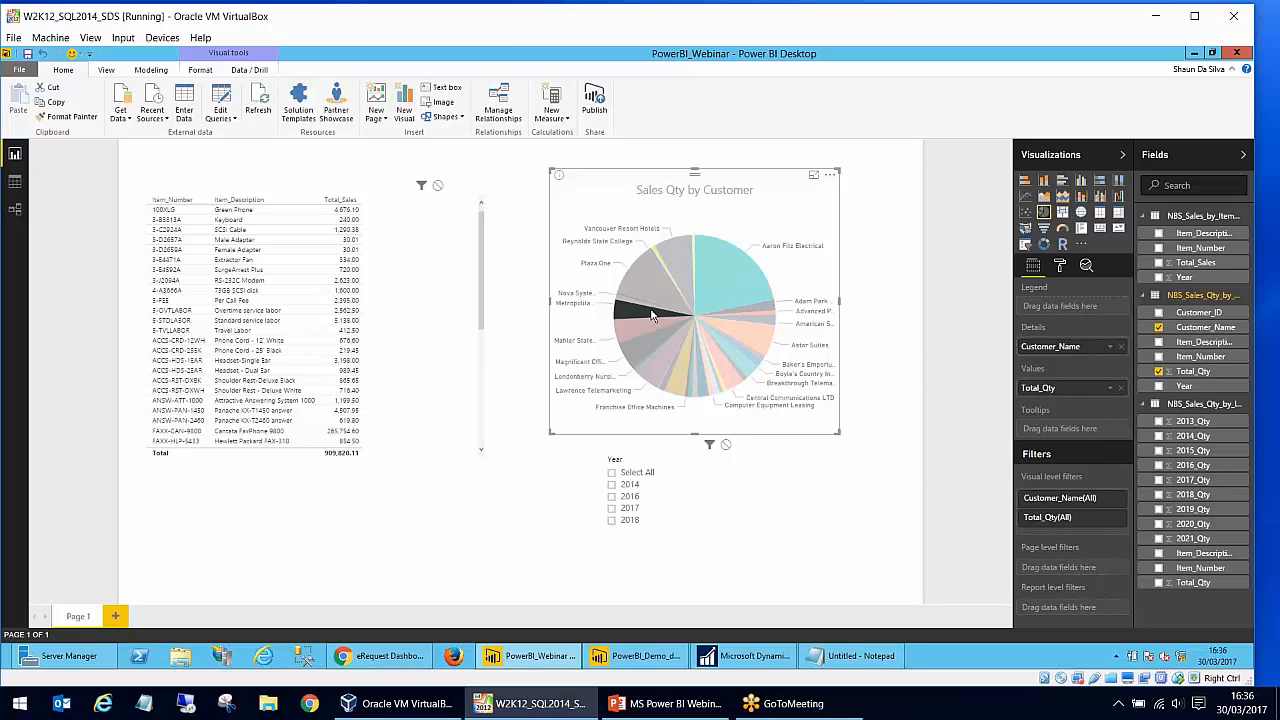
{"action": "left_click", "coordinate": [743, 485]}
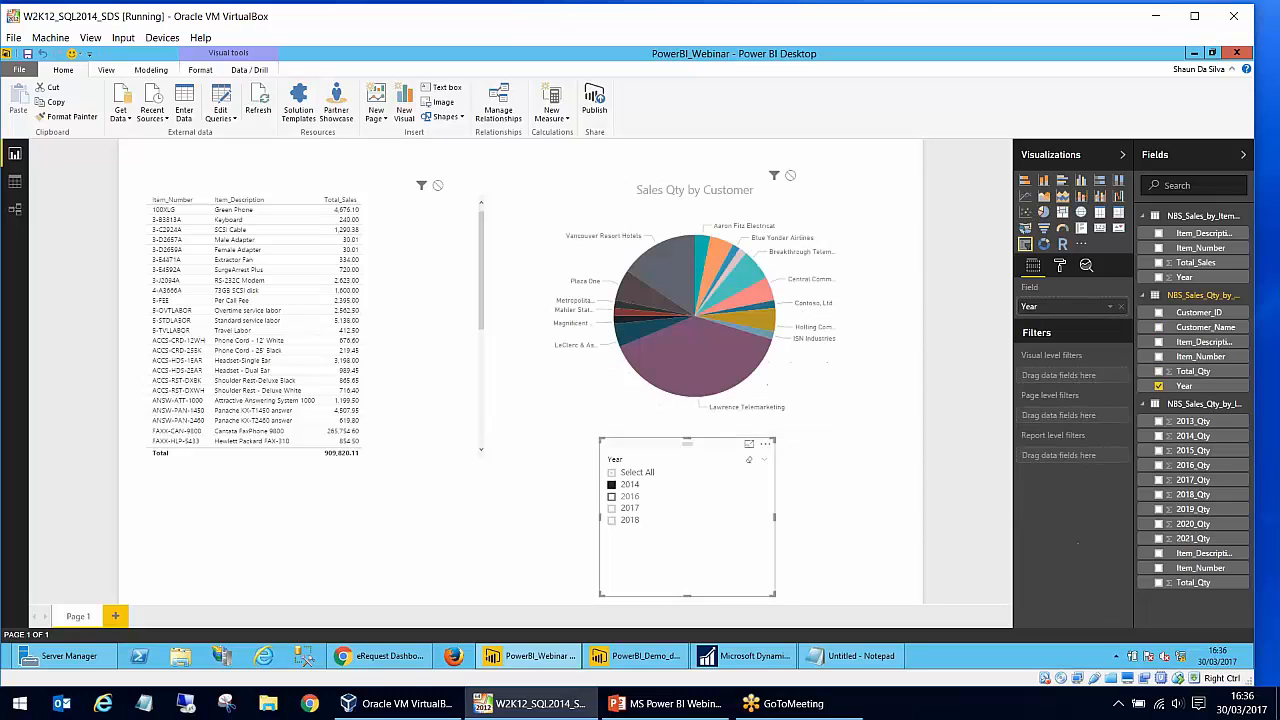
{"action": "left_click", "coordinate": [865, 519]}
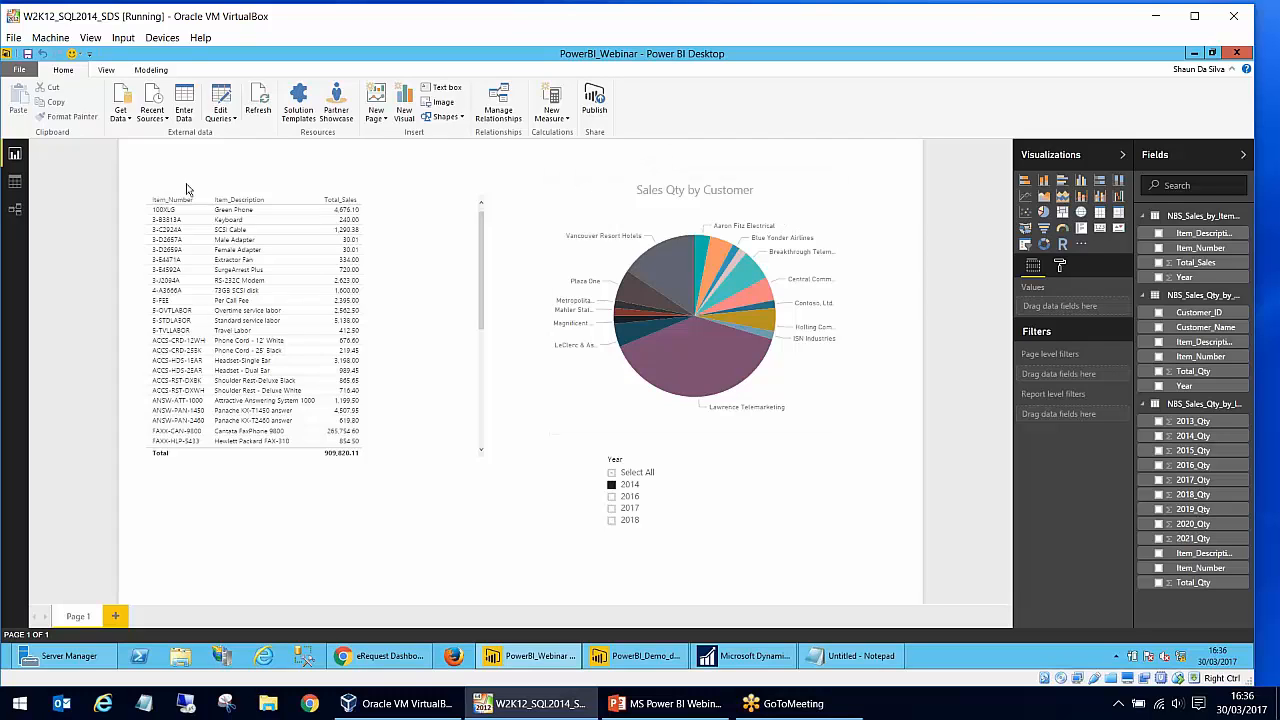
- Save the report and start publishing it to Power BI, signing in with the work account password
{"action": "left_click", "coordinate": [26, 55]}
{"action": "left_click", "coordinate": [607, 110]}
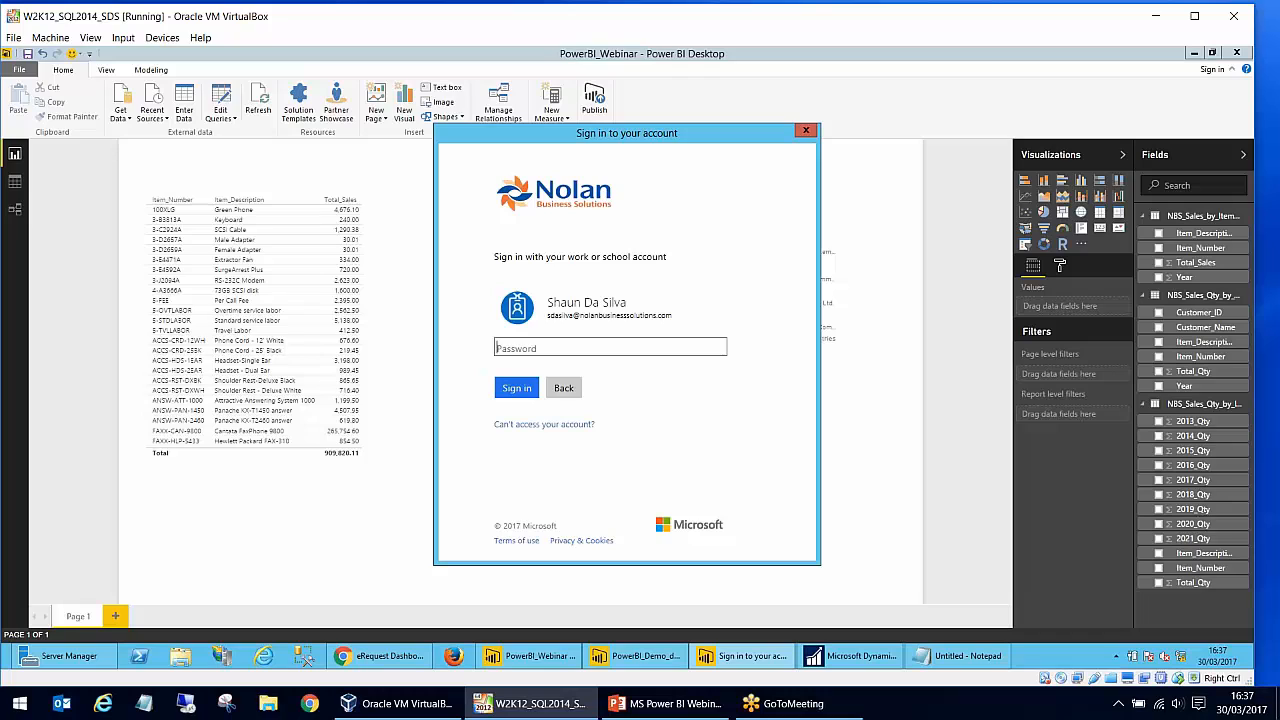
{"action": "type", "text": "•••"}
{"action": "key", "text": "BackSpace"}
{"action": "key", "text": "BackSpace"}
{"action": "key", "text": "shift"}
{"action": "type", "text": "•••••••••••"}
{"action": "key", "text": "Return"}
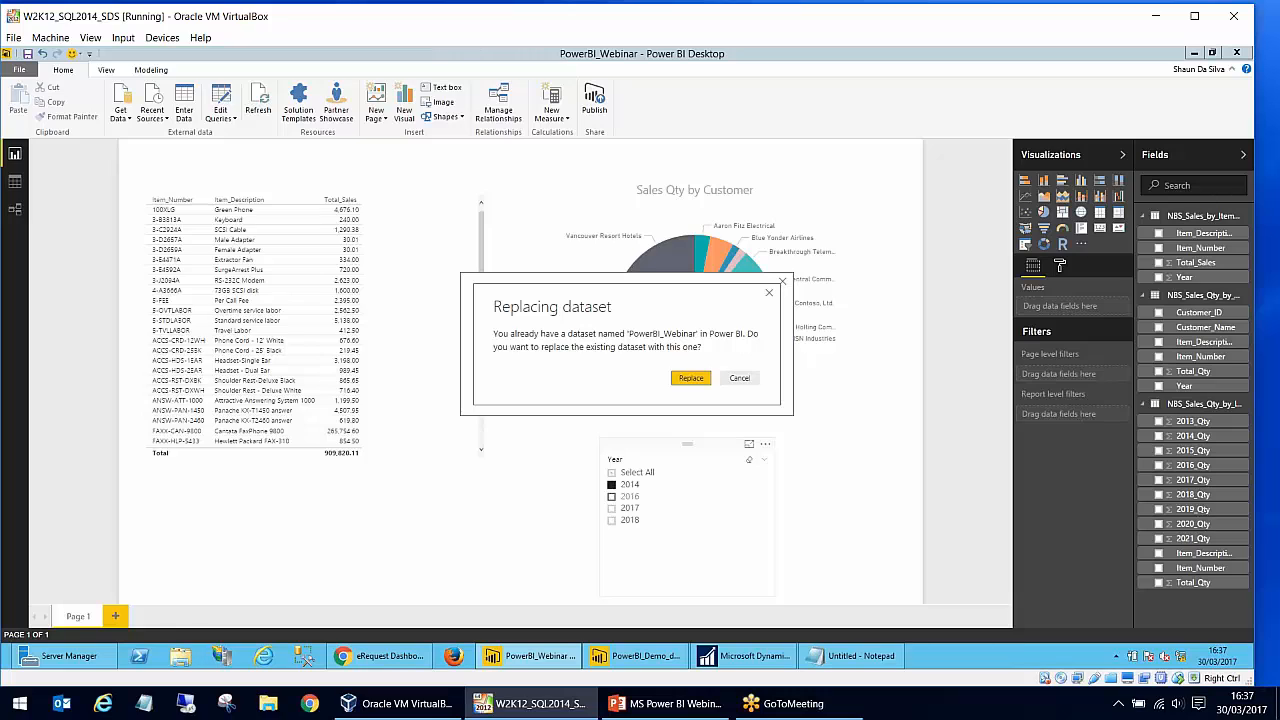
- Finish publishing by replacing the existing PowerBI_Webinar dataset, and check which account is signed in to the Power BI service in Chrome
{"action": "left_click", "coordinate": [687, 380]}
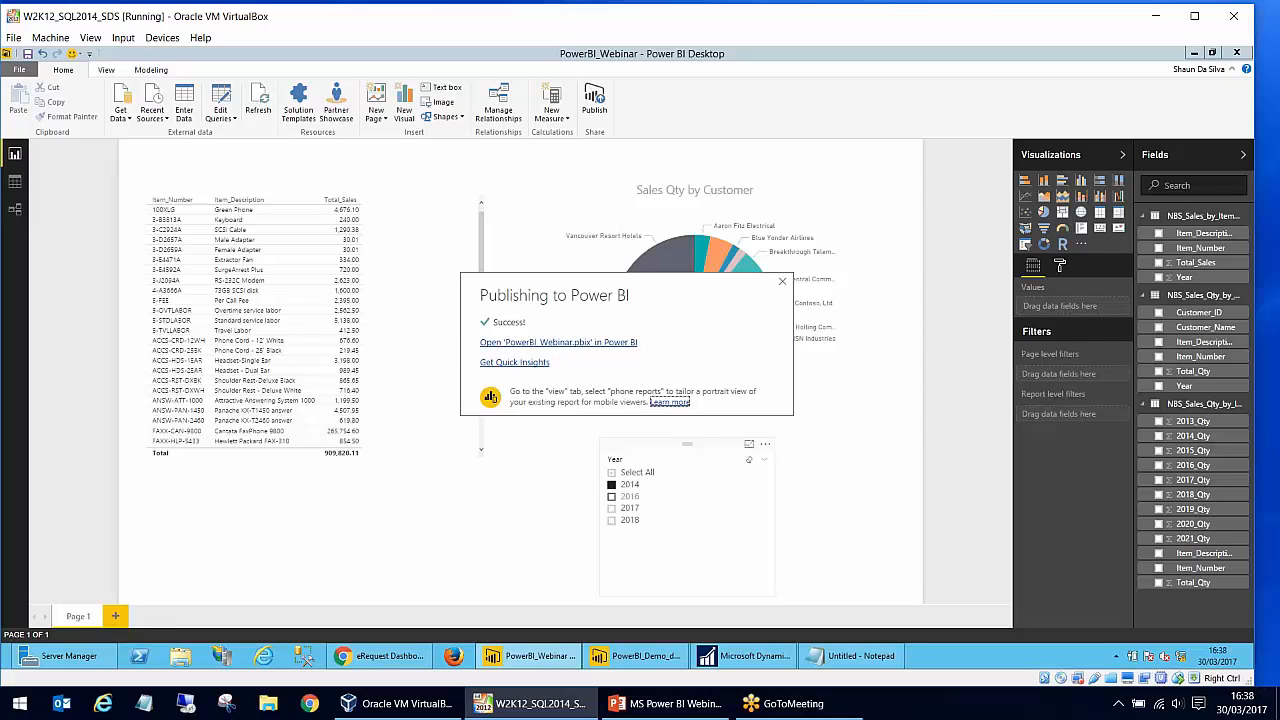
{"action": "left_click", "coordinate": [782, 281]}
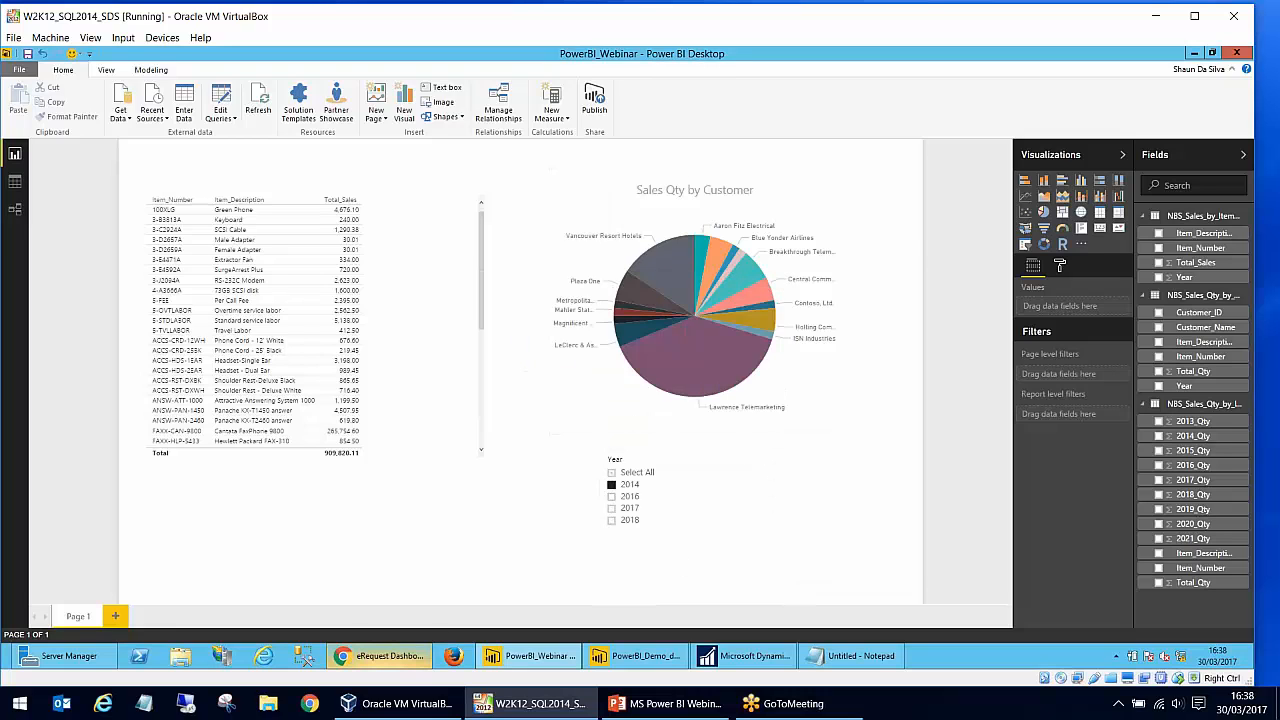
{"action": "left_click", "coordinate": [400, 662]}
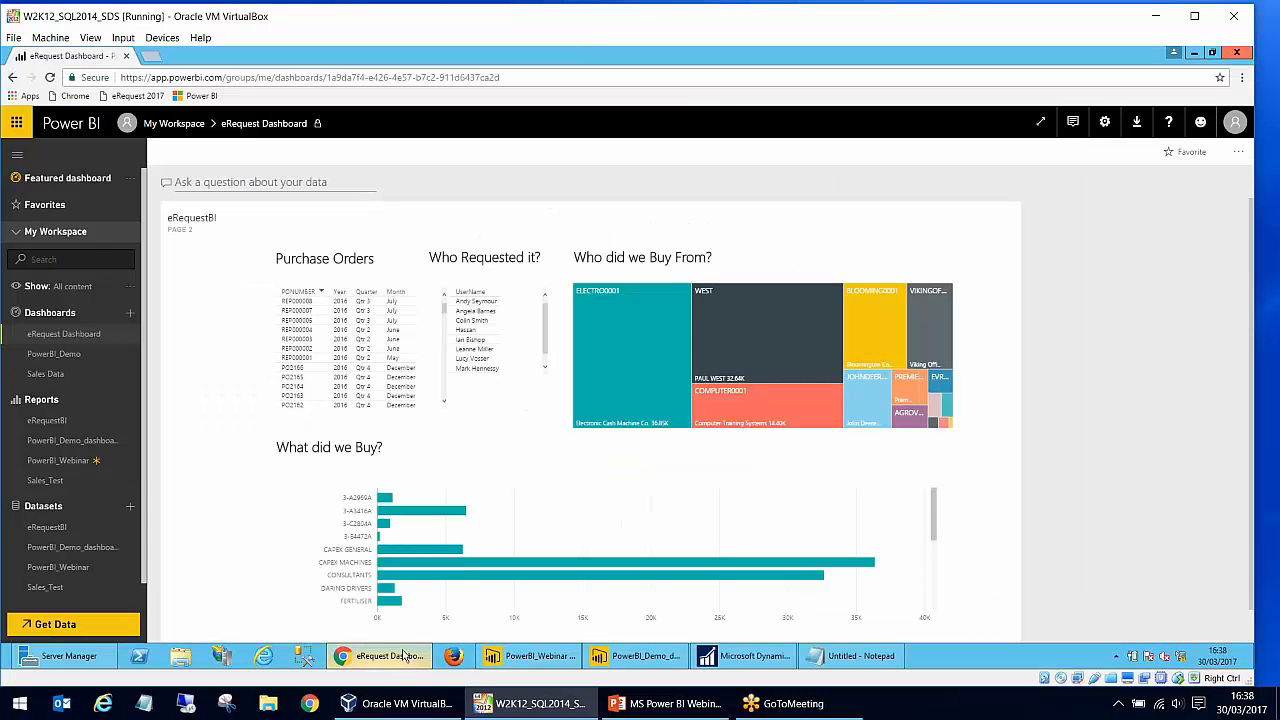
{"action": "left_click", "coordinate": [1235, 122]}
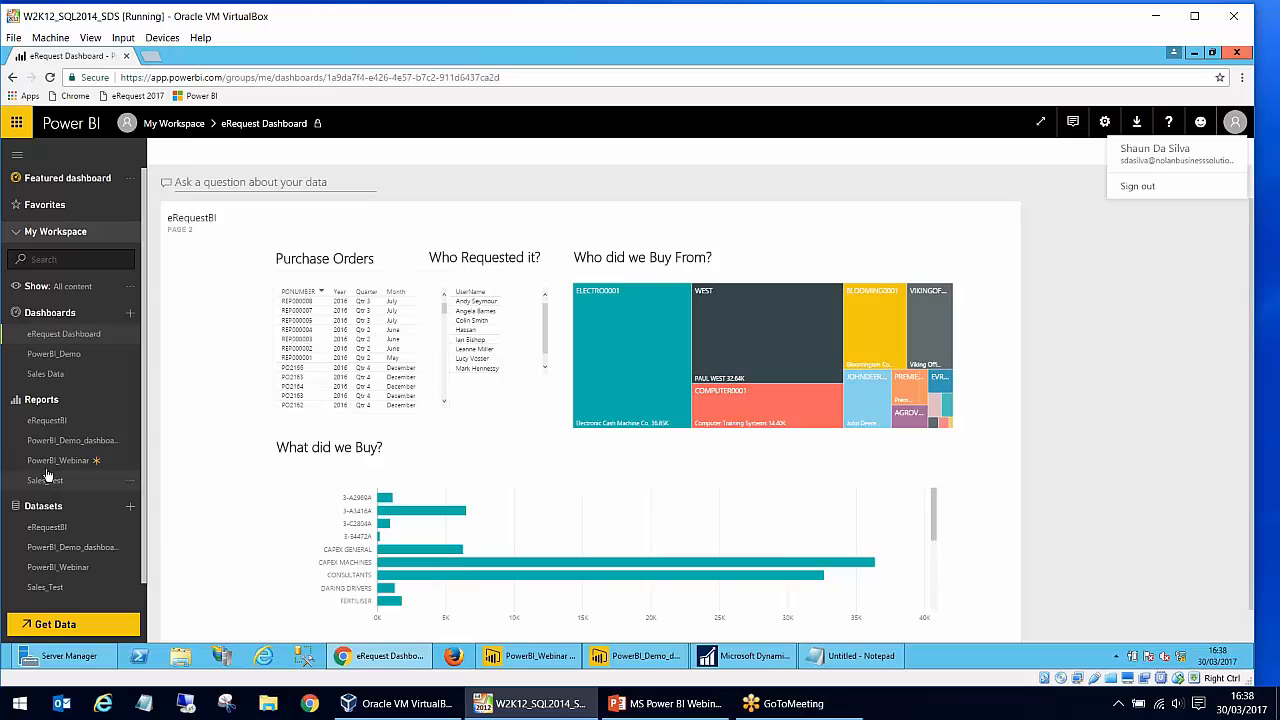
{"action": "left_click", "coordinate": [198, 76]}
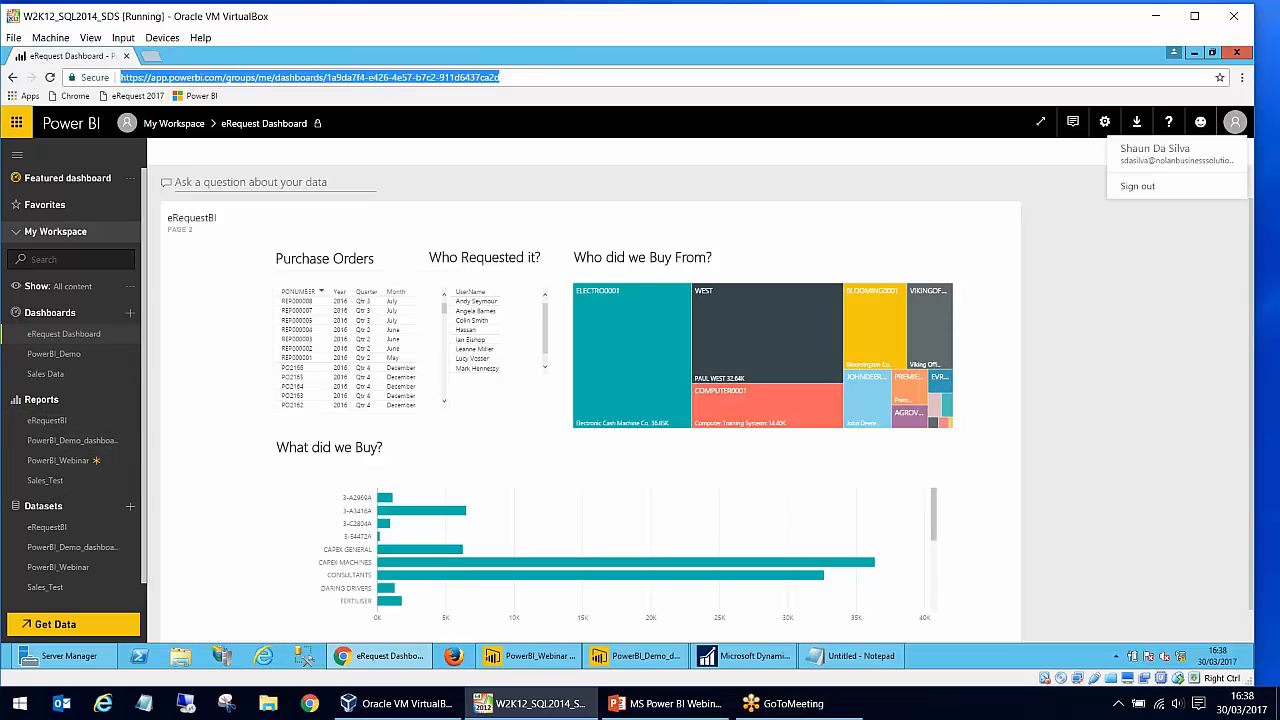
{"action": "left_click", "coordinate": [1238, 127]}
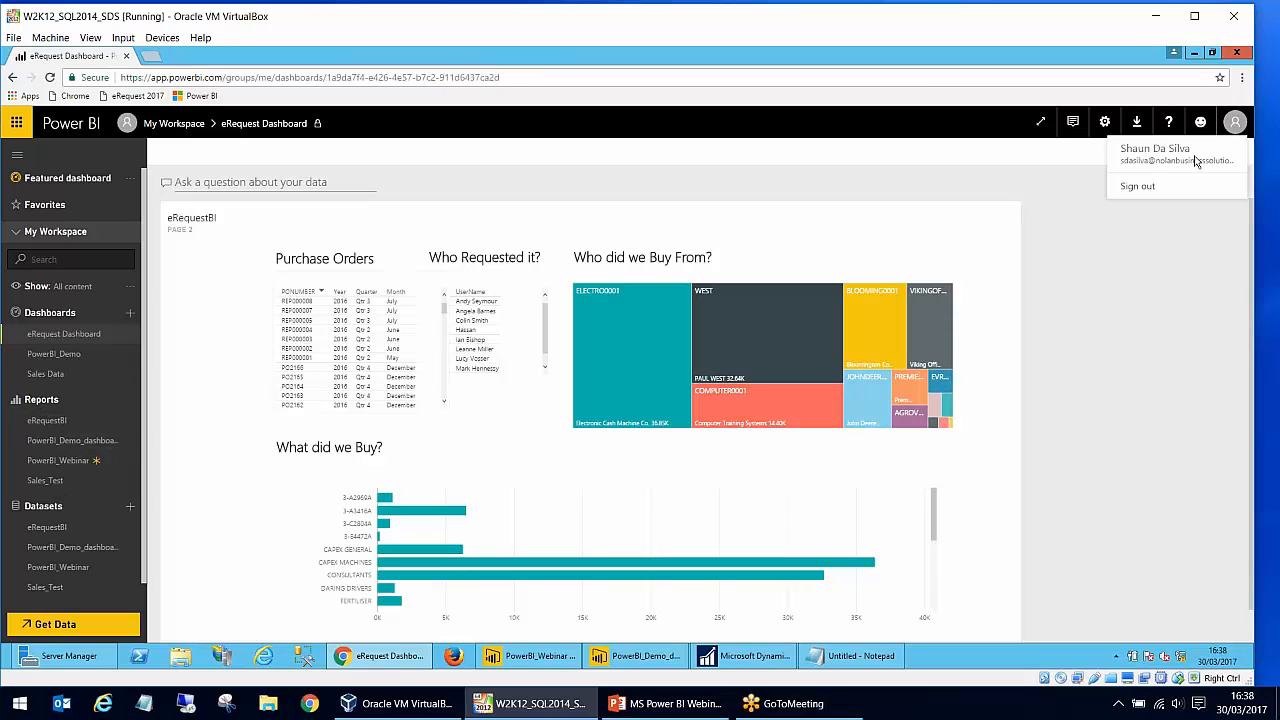
- Restart Chrome and sign in to the Power BI service with the work account password
{"action": "left_click", "coordinate": [1237, 52]}
{"action": "left_click", "coordinate": [357, 659]}
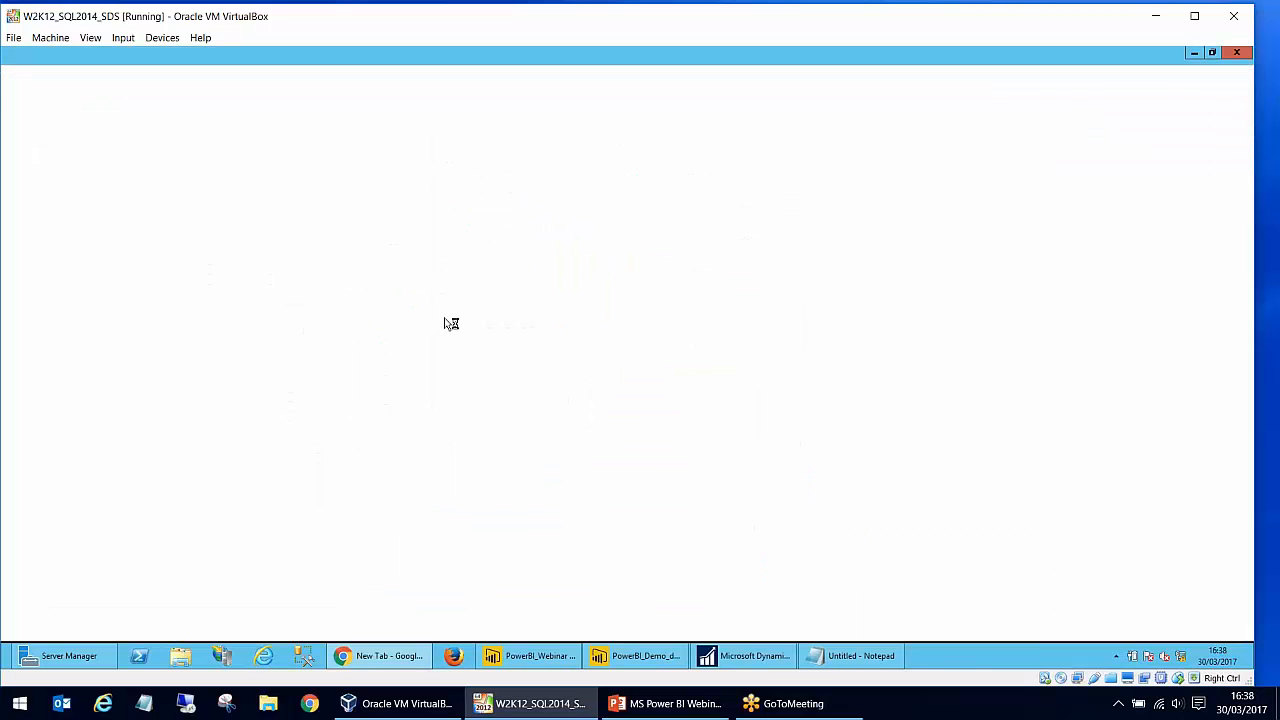
{"action": "left_click", "coordinate": [201, 97]}
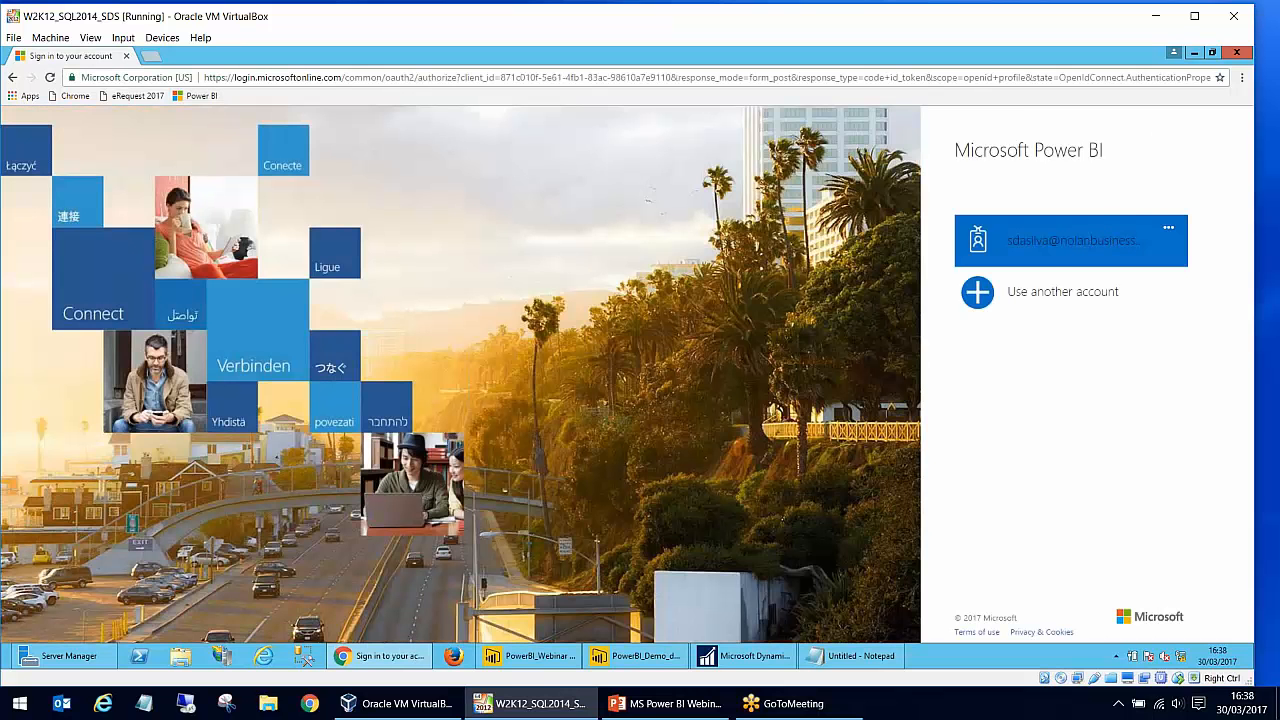
{"action": "left_click", "coordinate": [1100, 238]}
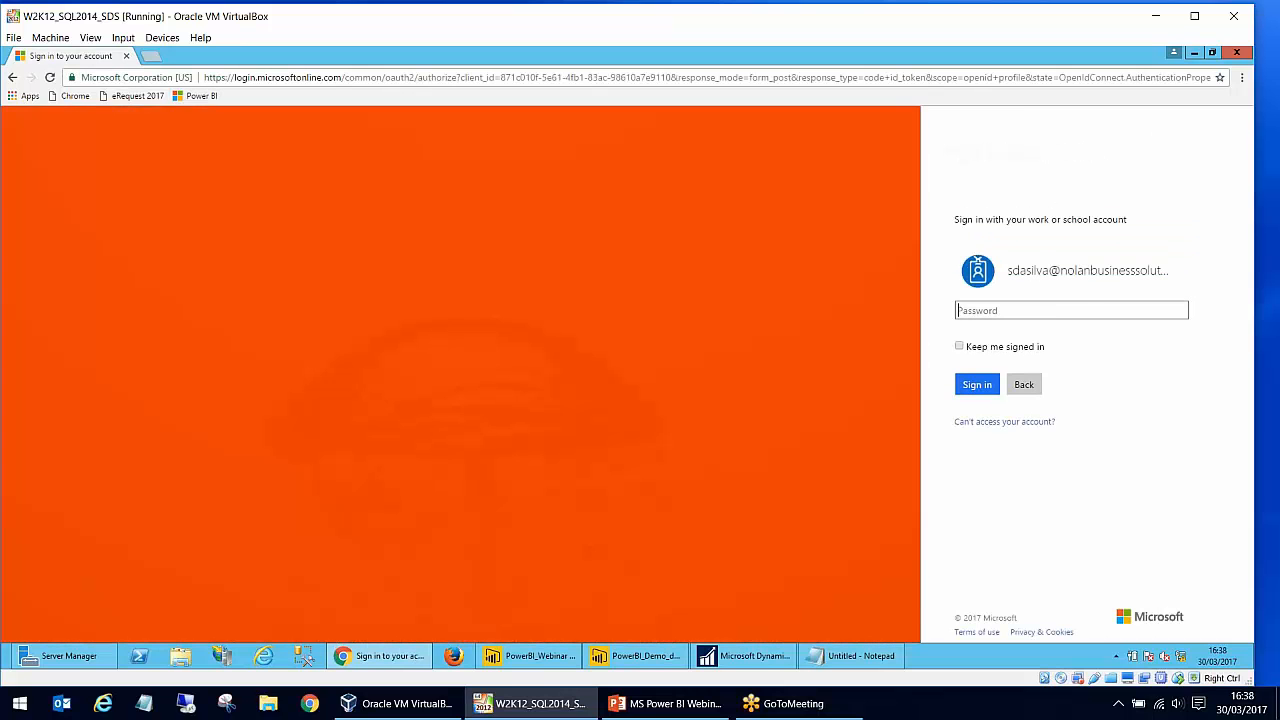
{"action": "type", "text": "•••••••••"}
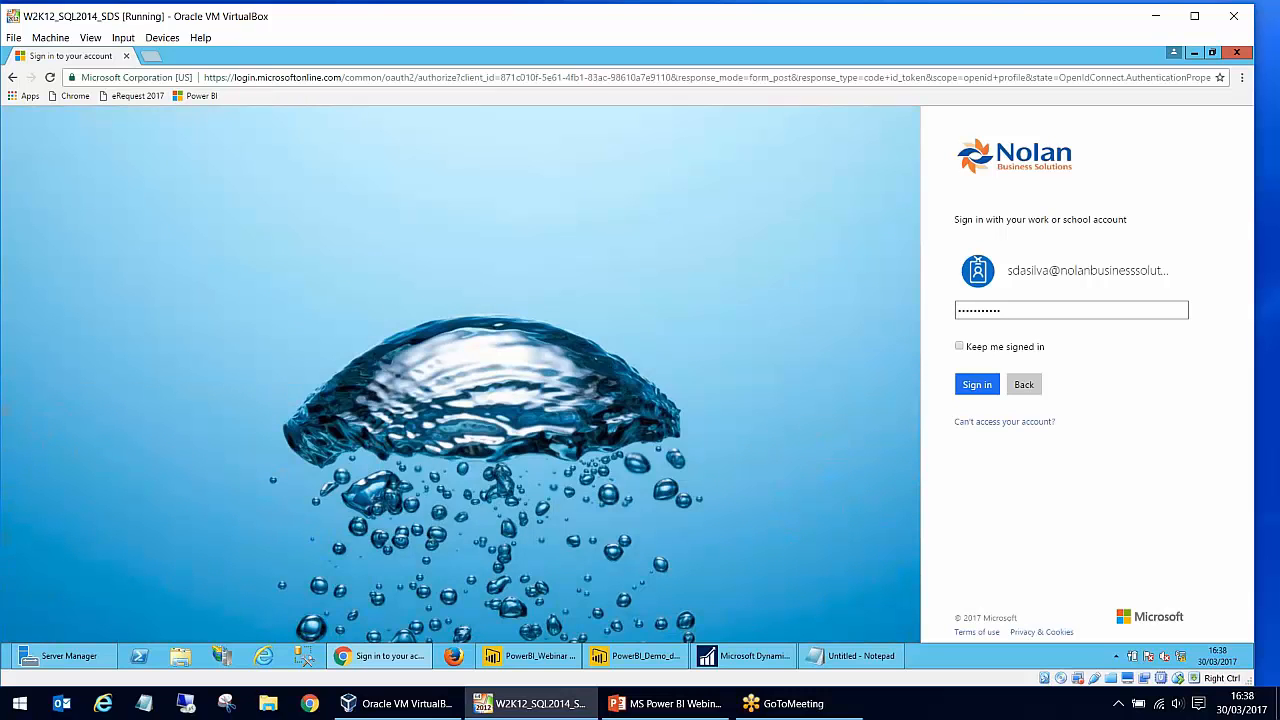
{"action": "key", "text": "Return"}
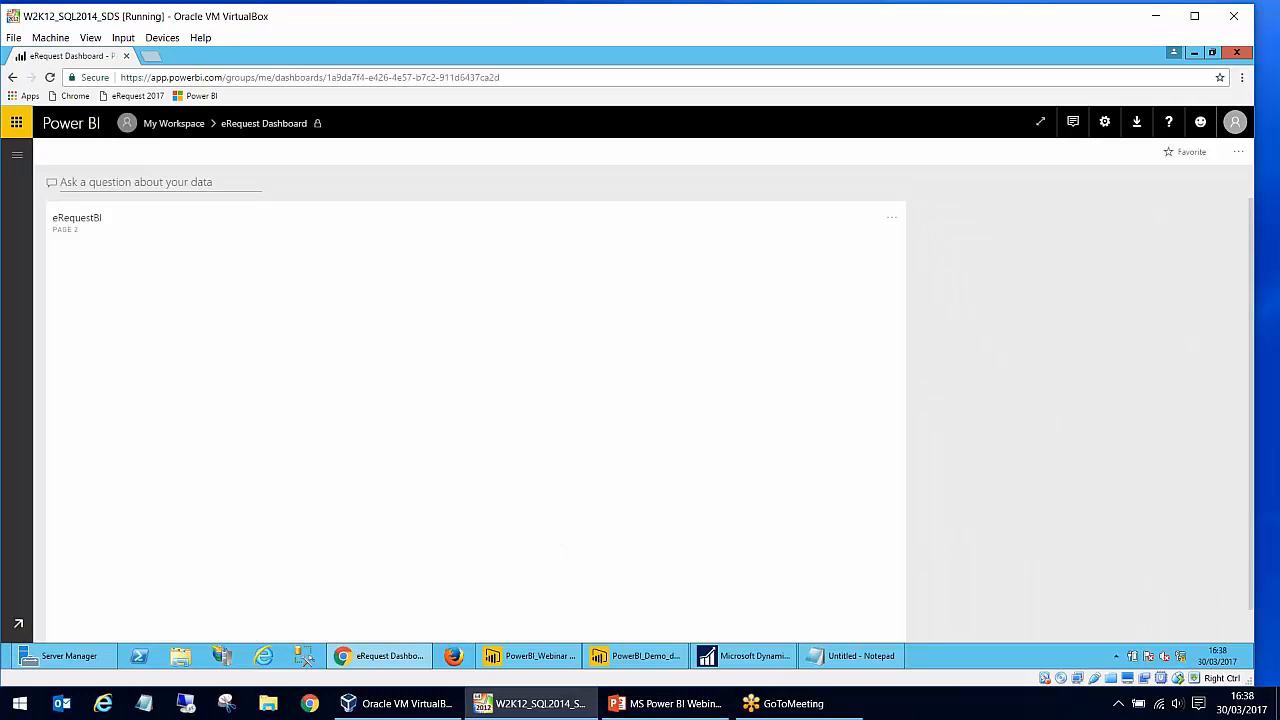
- View the PowerBI_Demo dashboard and the published PowerBI_Webinar report in My Workspace, comparing the report with its Power BI Desktop original
{"action": "left_click", "coordinate": [16, 158]}
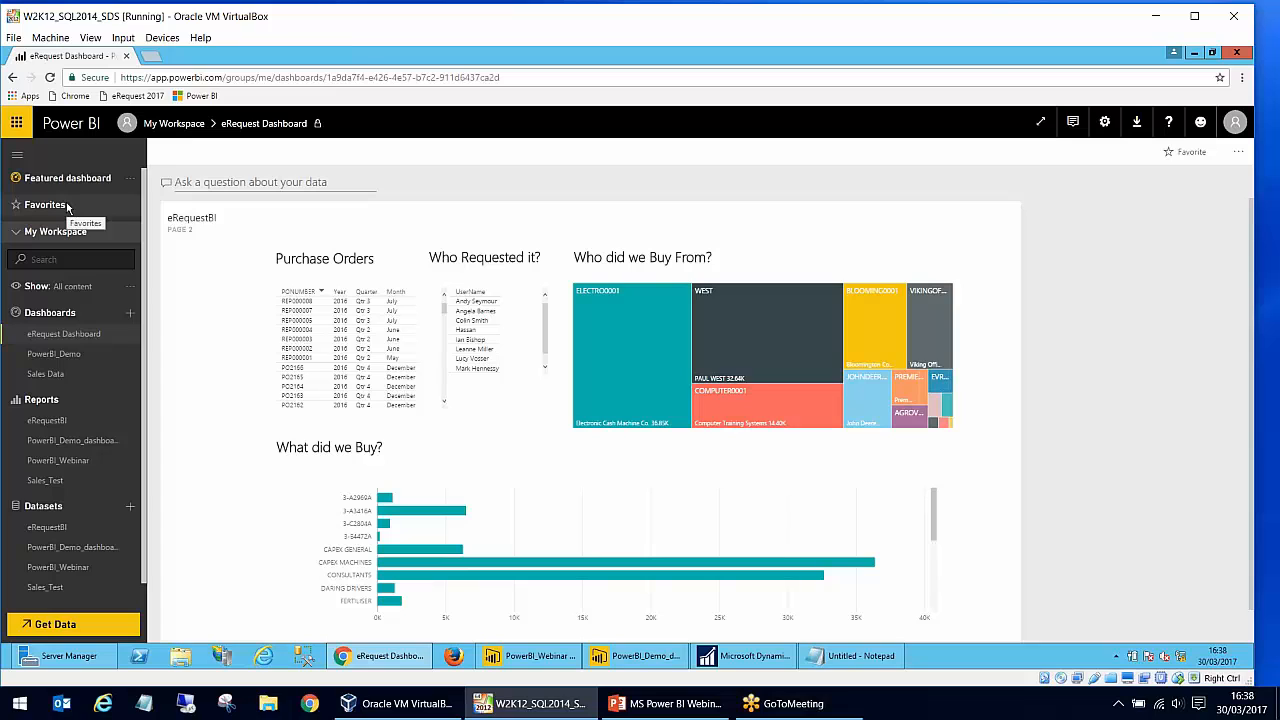
{"action": "left_click", "coordinate": [60, 355]}
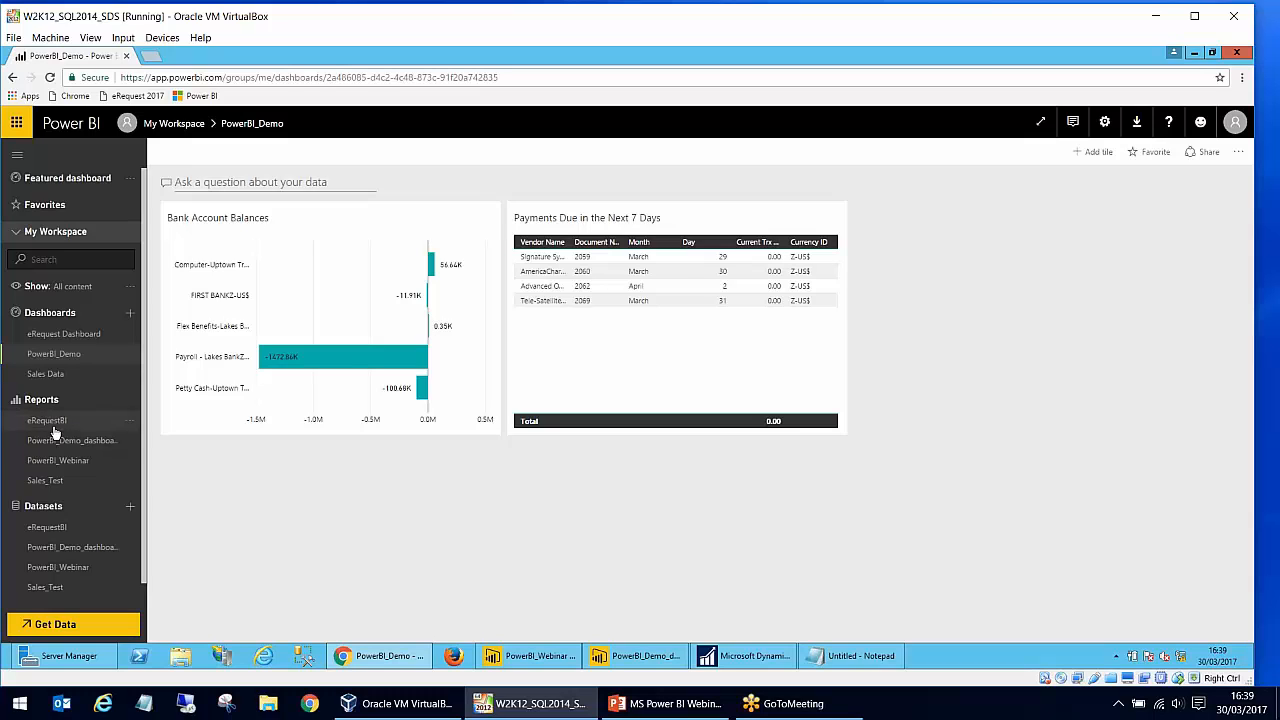
{"action": "left_click", "coordinate": [536, 656]}
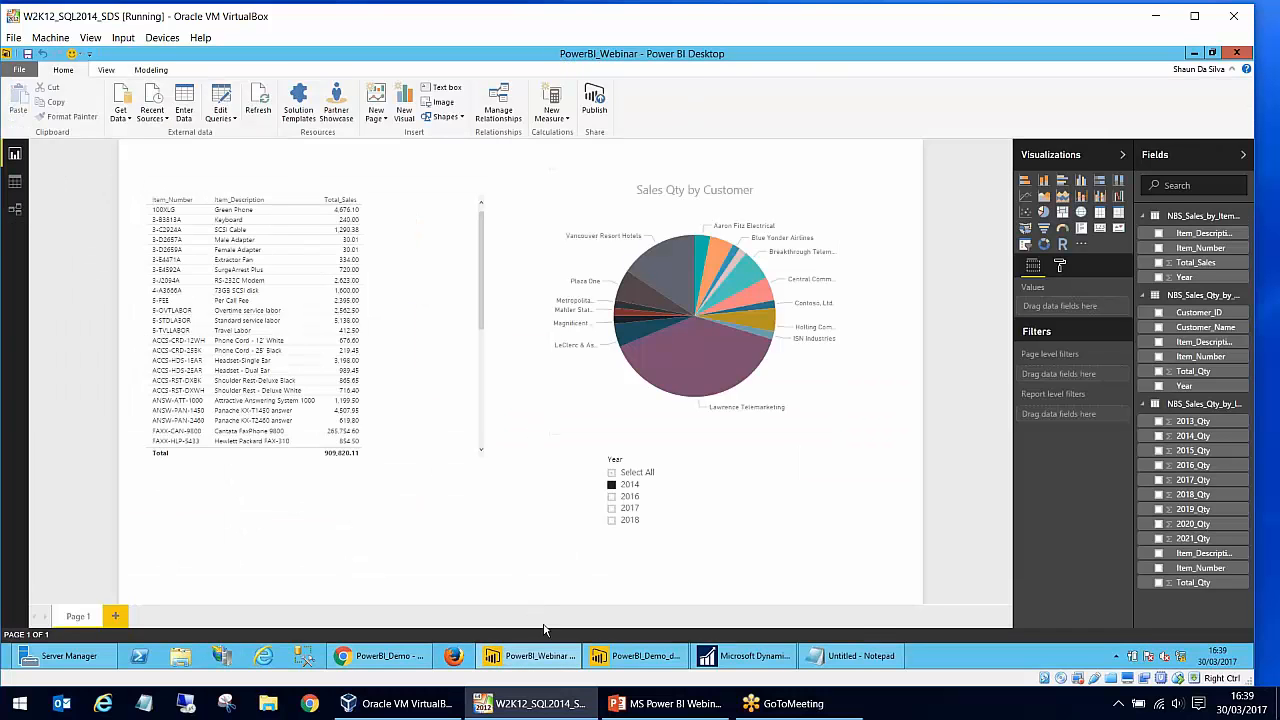
{"action": "left_click", "coordinate": [383, 656]}
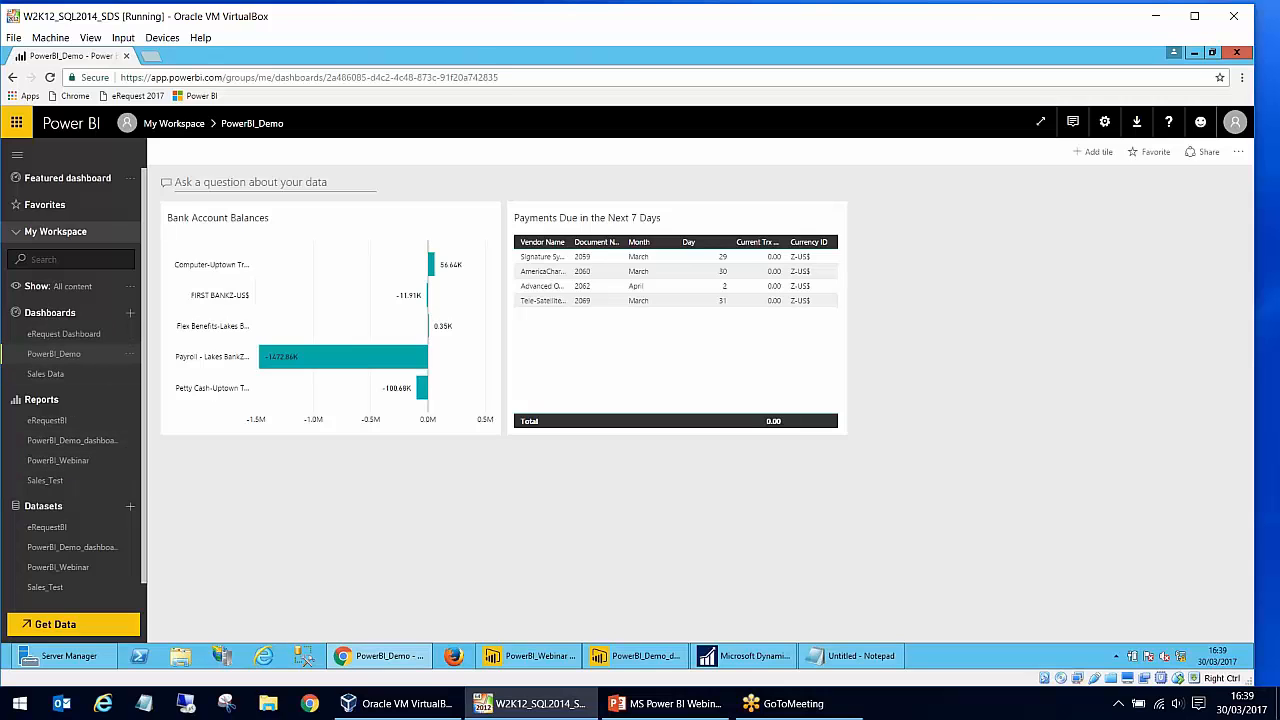
{"action": "left_click", "coordinate": [83, 466]}
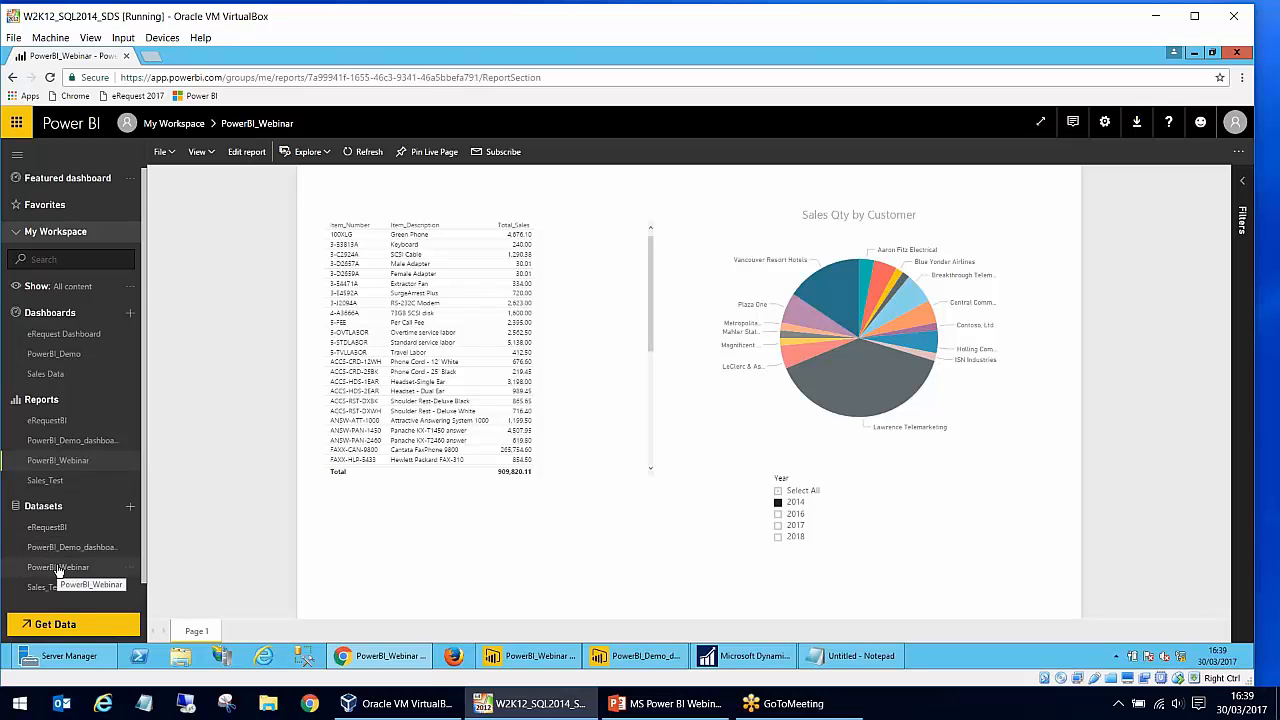
{"action": "left_click", "coordinate": [530, 656]}
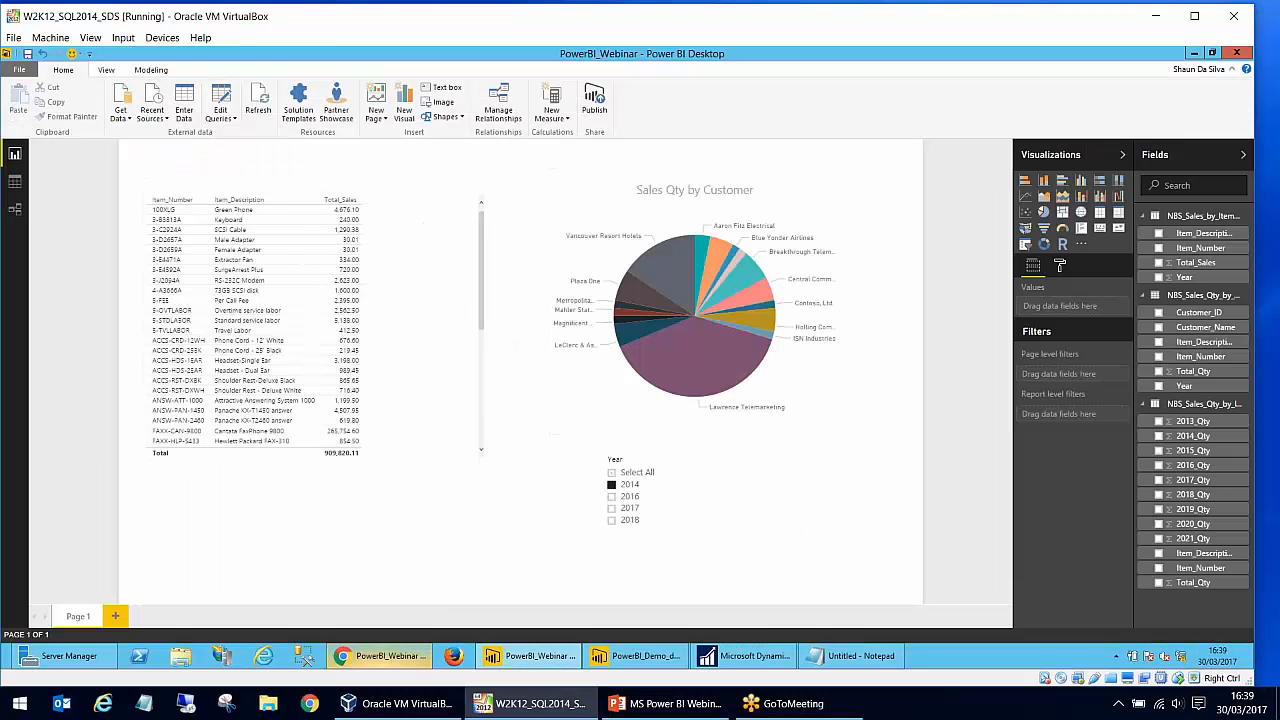
{"action": "left_click", "coordinate": [400, 656]}
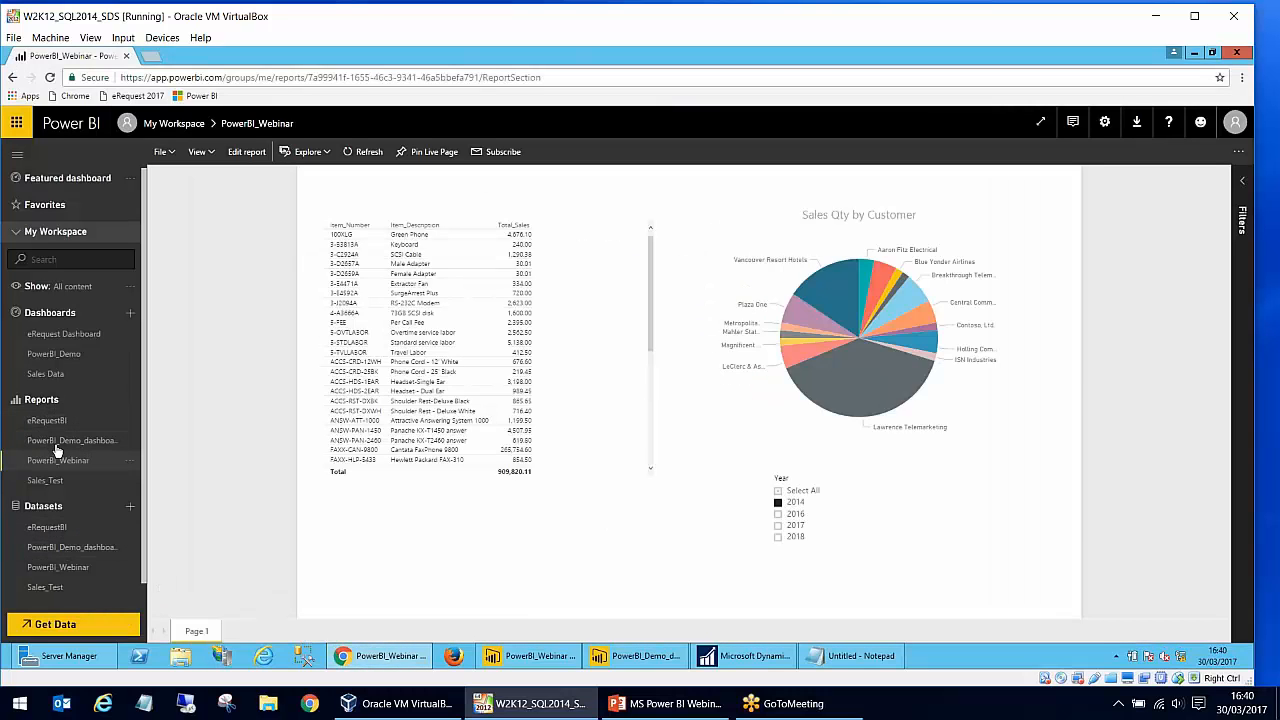
- Compare the refresh options of the PowerBI_Webinar and PowerBI_Demo_dashboard datasets
{"action": "left_click", "coordinate": [64, 569]}
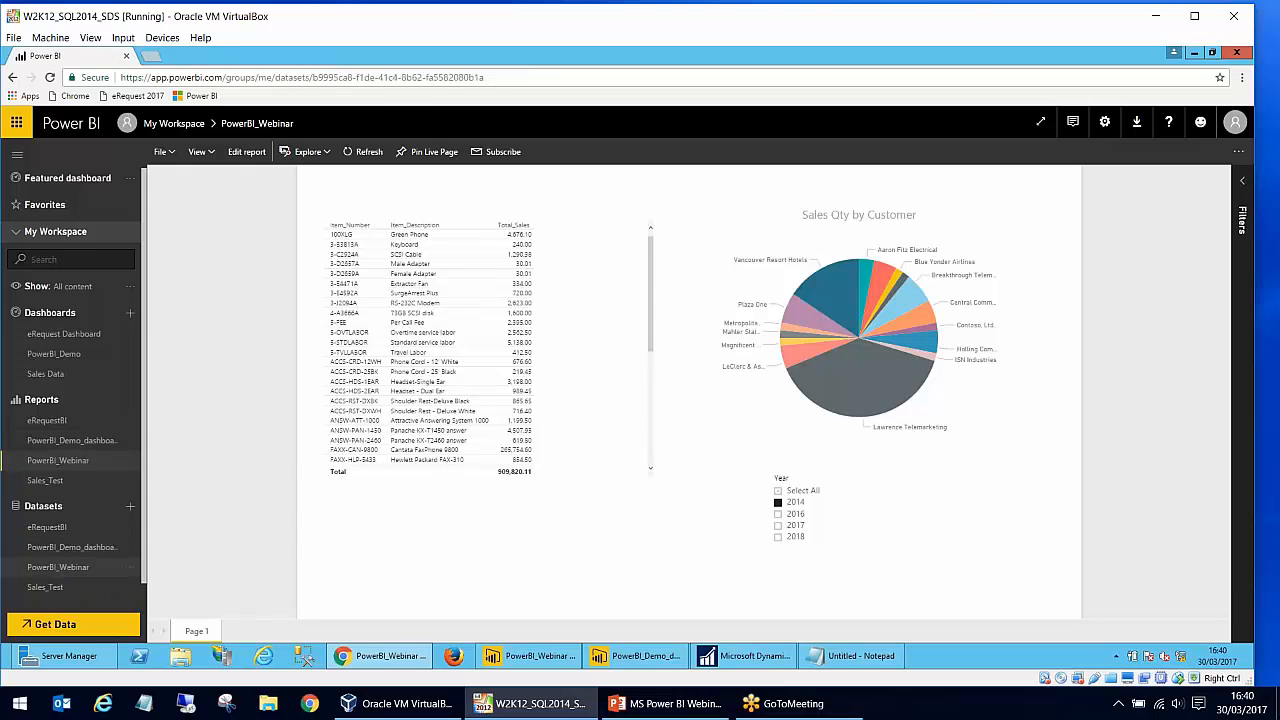
{"action": "left_click", "coordinate": [130, 567]}
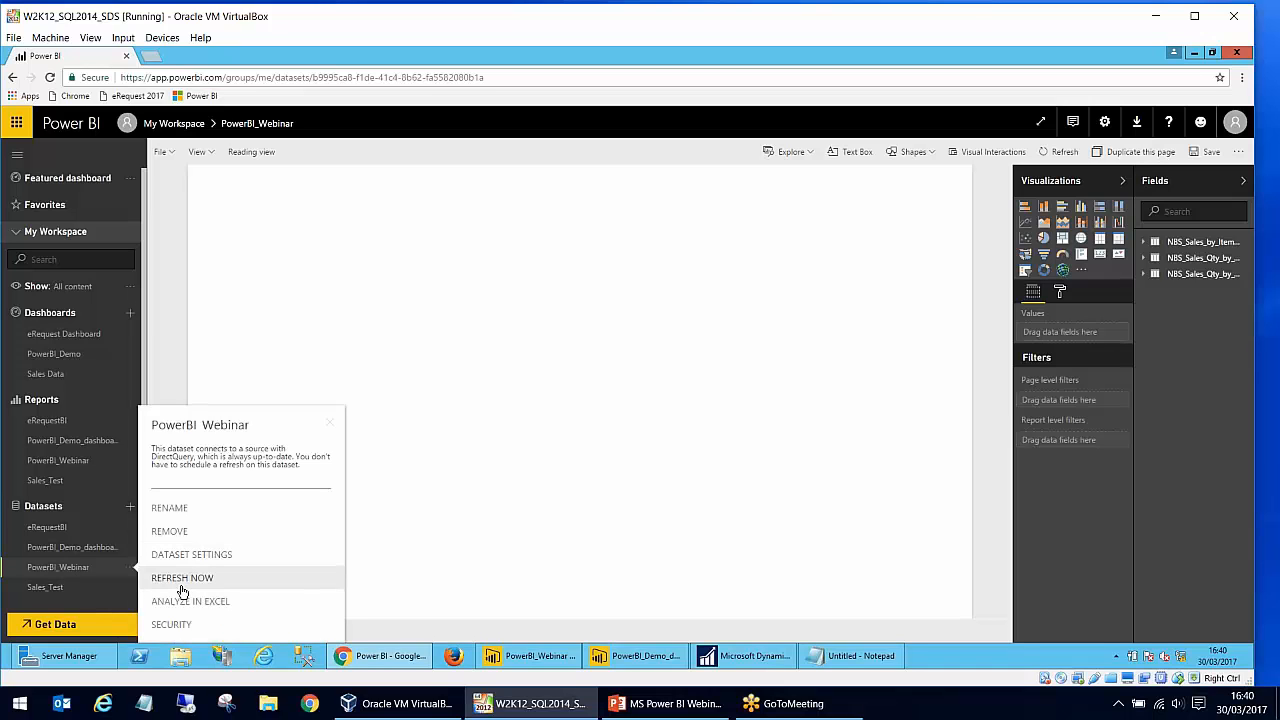
{"action": "left_click", "coordinate": [130, 547]}
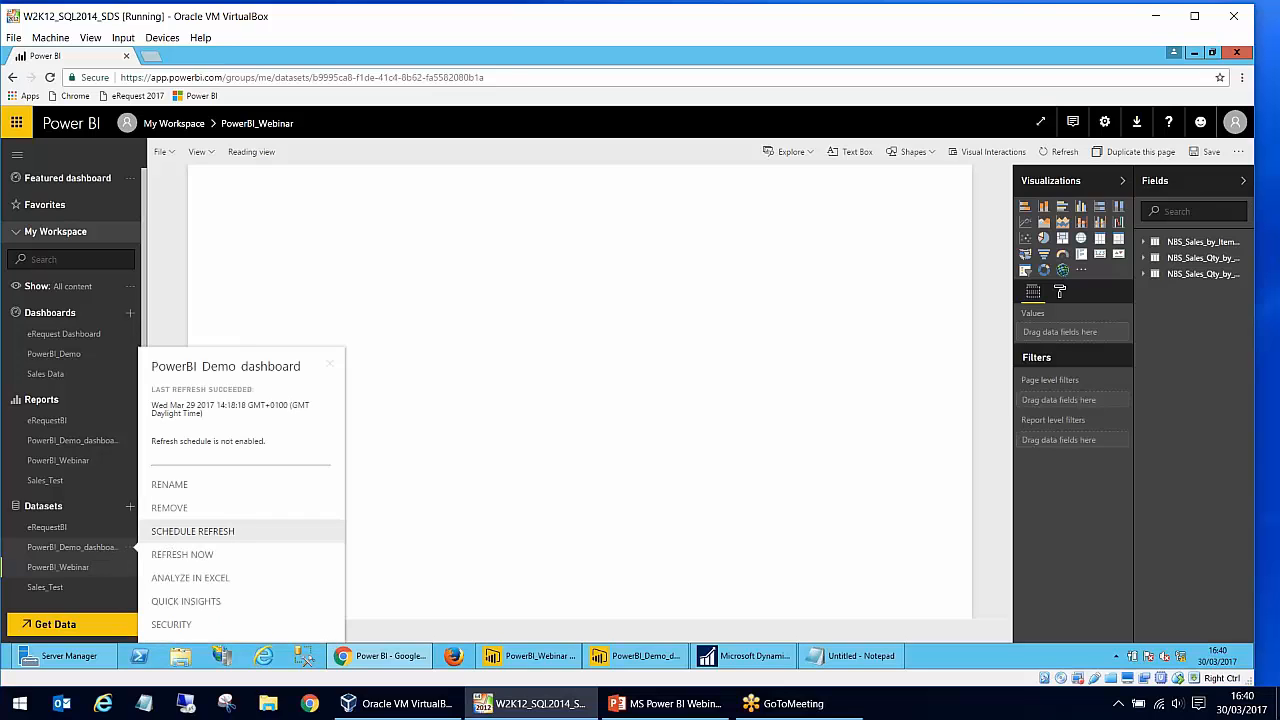
- Turn on scheduled refresh for the PowerBI_Demo_dashboard dataset to review its frequency options, and apply the schedule switched back off
{"action": "left_click", "coordinate": [192, 531]}
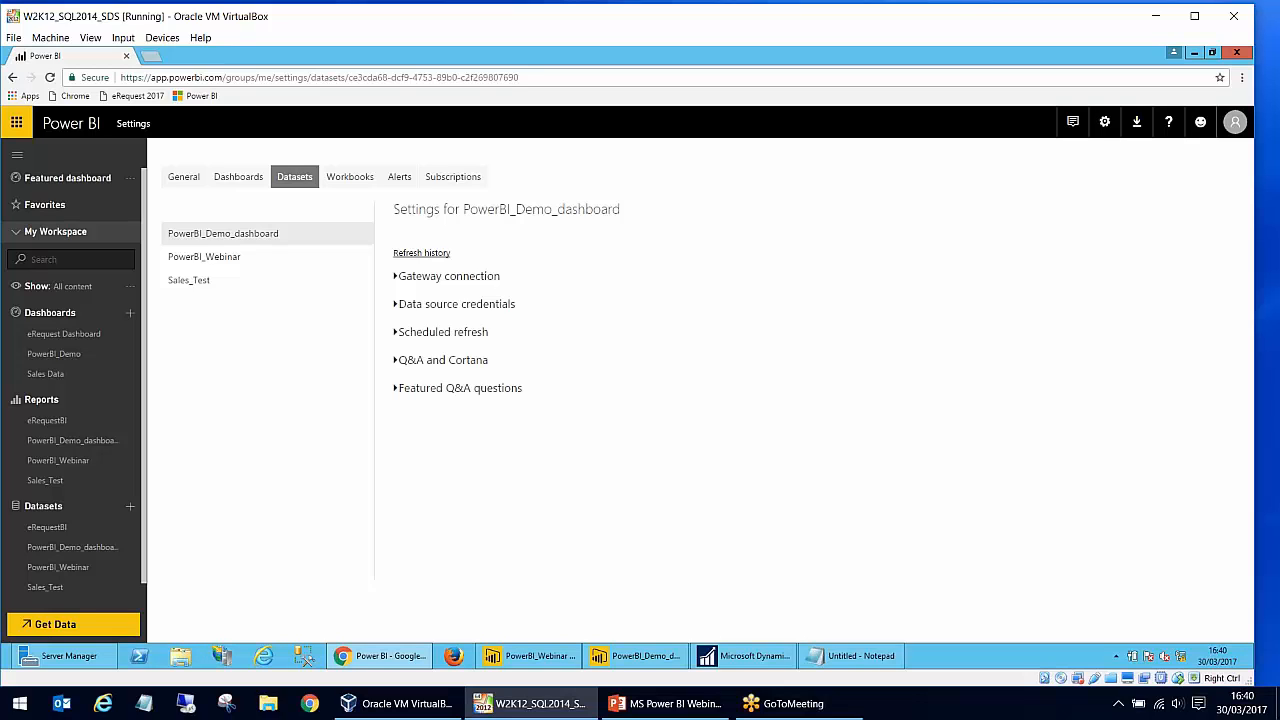
{"action": "left_click", "coordinate": [393, 335]}
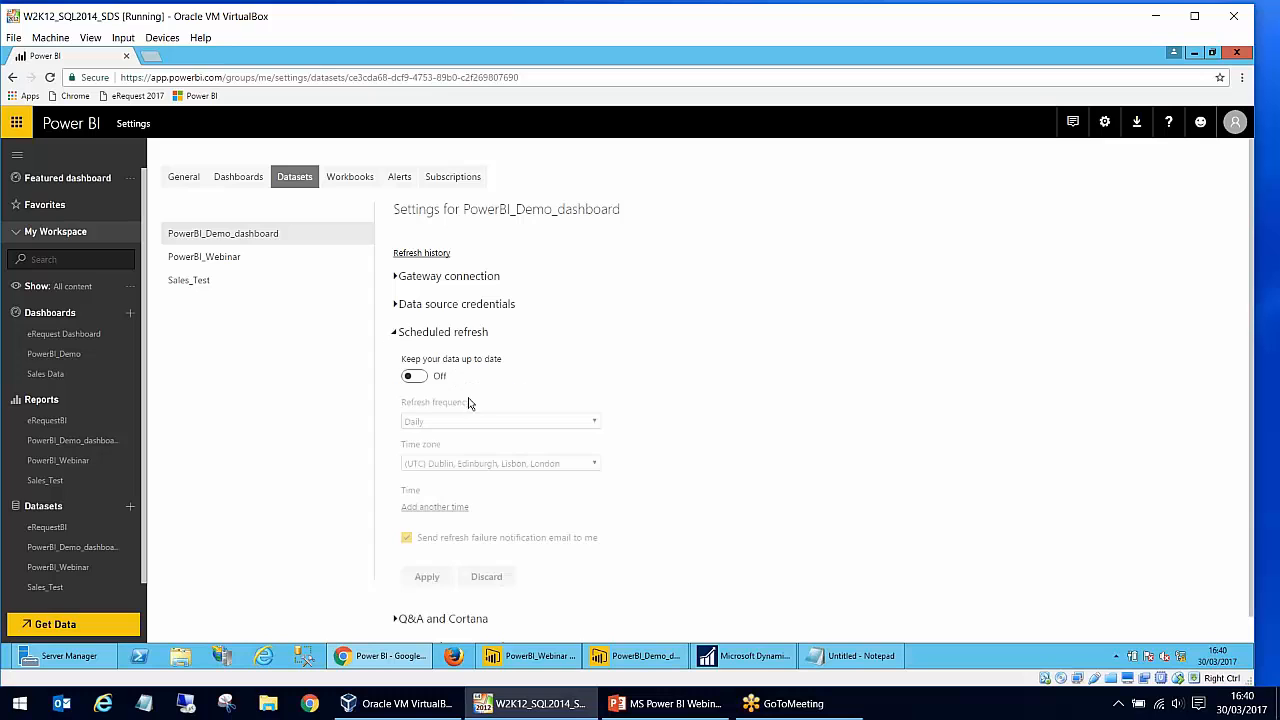
{"action": "left_click", "coordinate": [415, 379]}
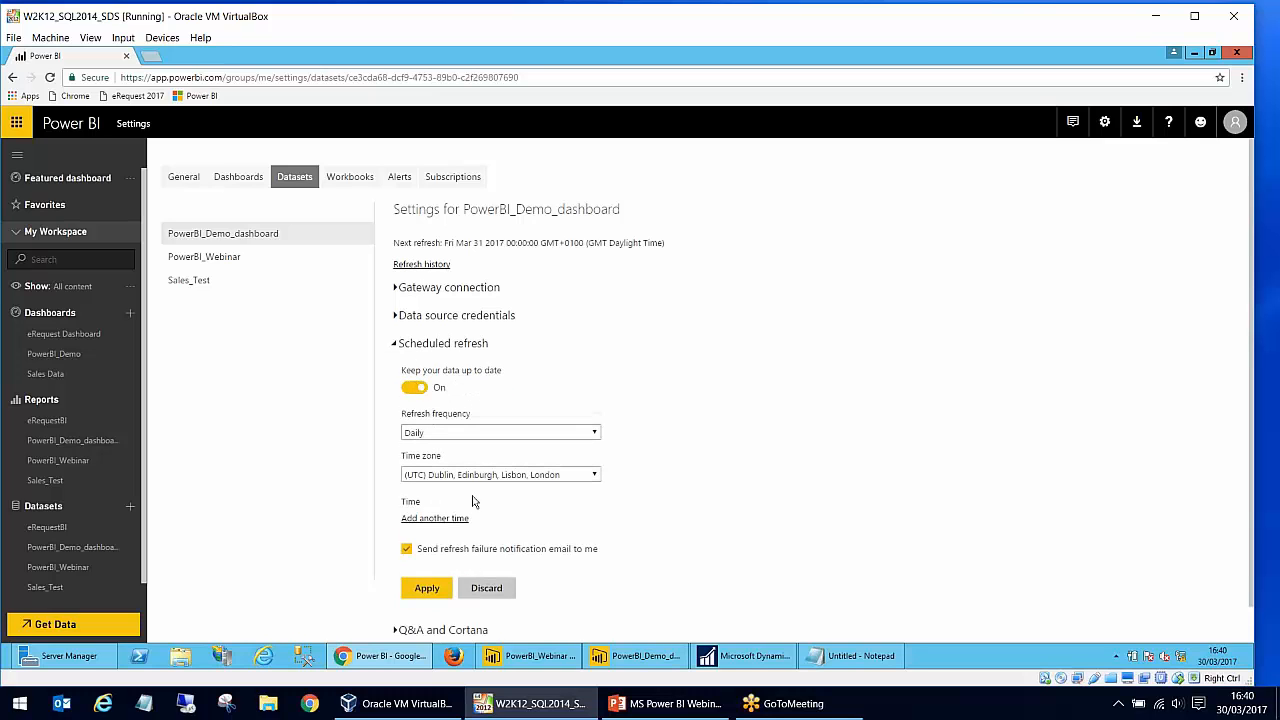
{"action": "left_click", "coordinate": [461, 435]}
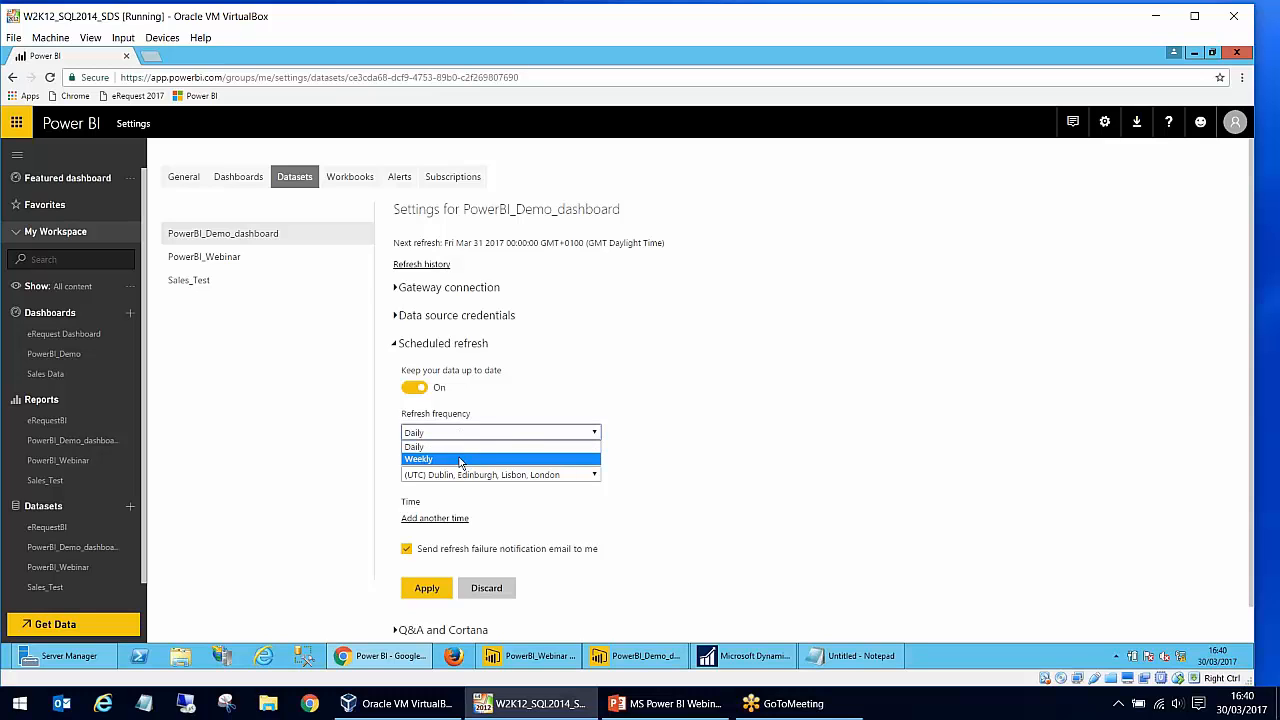
{"action": "left_click", "coordinate": [663, 515]}
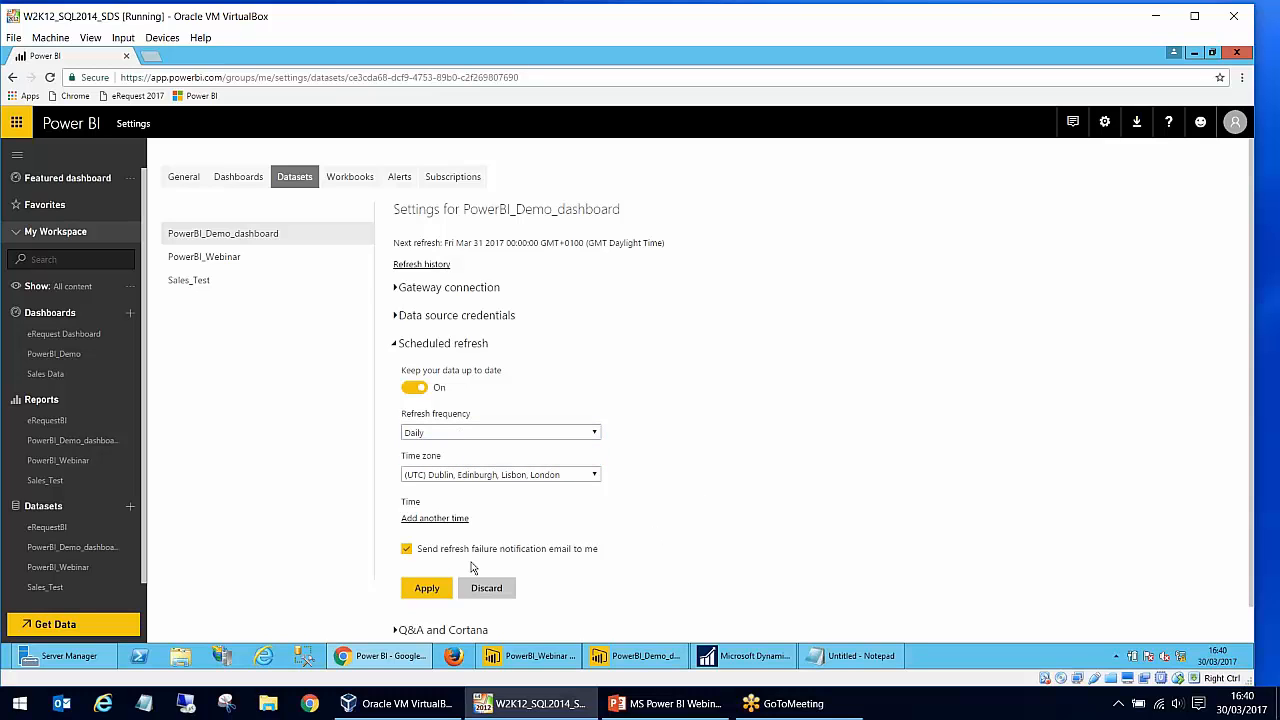
{"action": "left_click", "coordinate": [415, 390]}
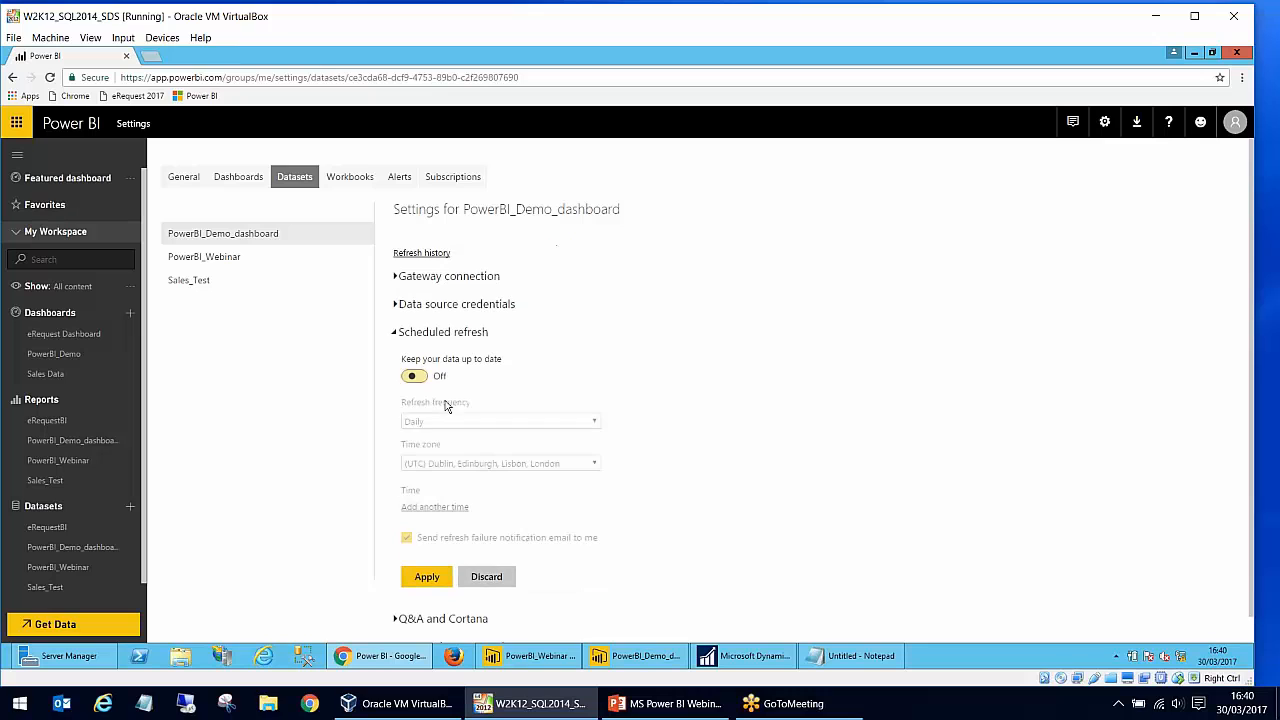
{"action": "left_click", "coordinate": [427, 576]}
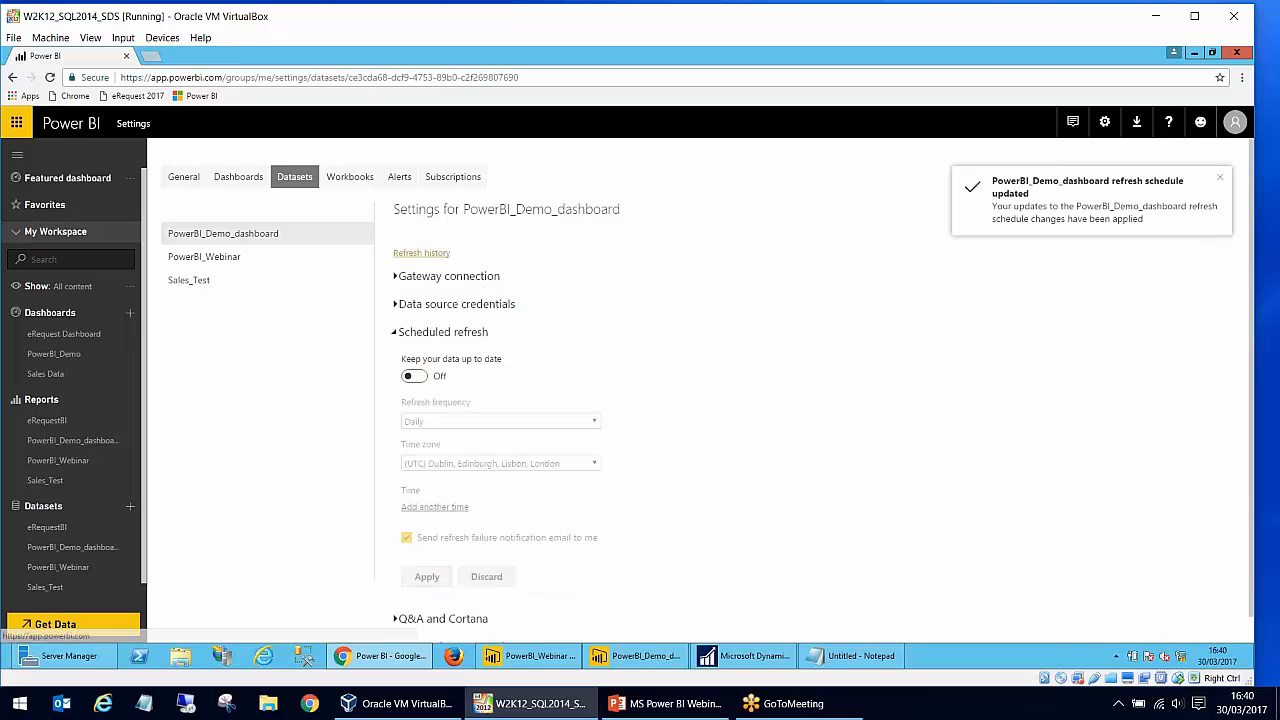
- Collapse the scheduled refresh settings and examine the refresh history of the PowerBI_Demo_dashboard dataset
{"action": "left_click", "coordinate": [413, 254]}
{"action": "left_click", "coordinate": [858, 491]}
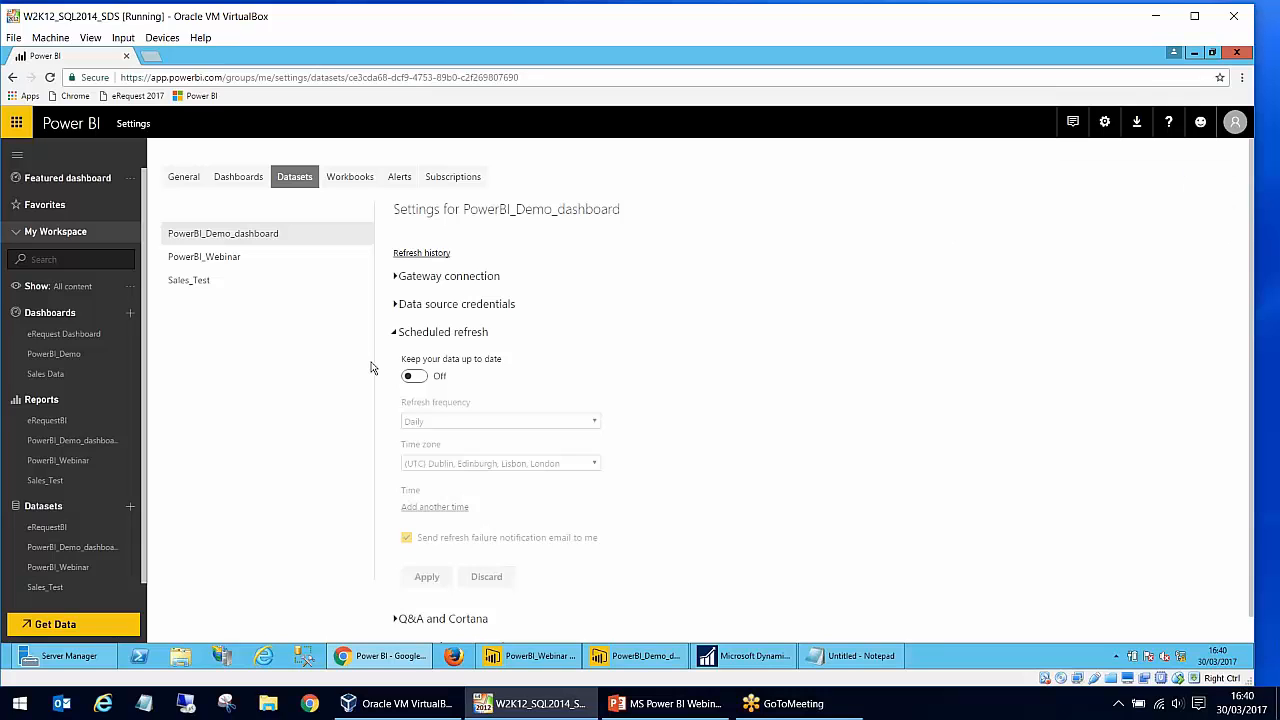
{"action": "left_click", "coordinate": [443, 333]}
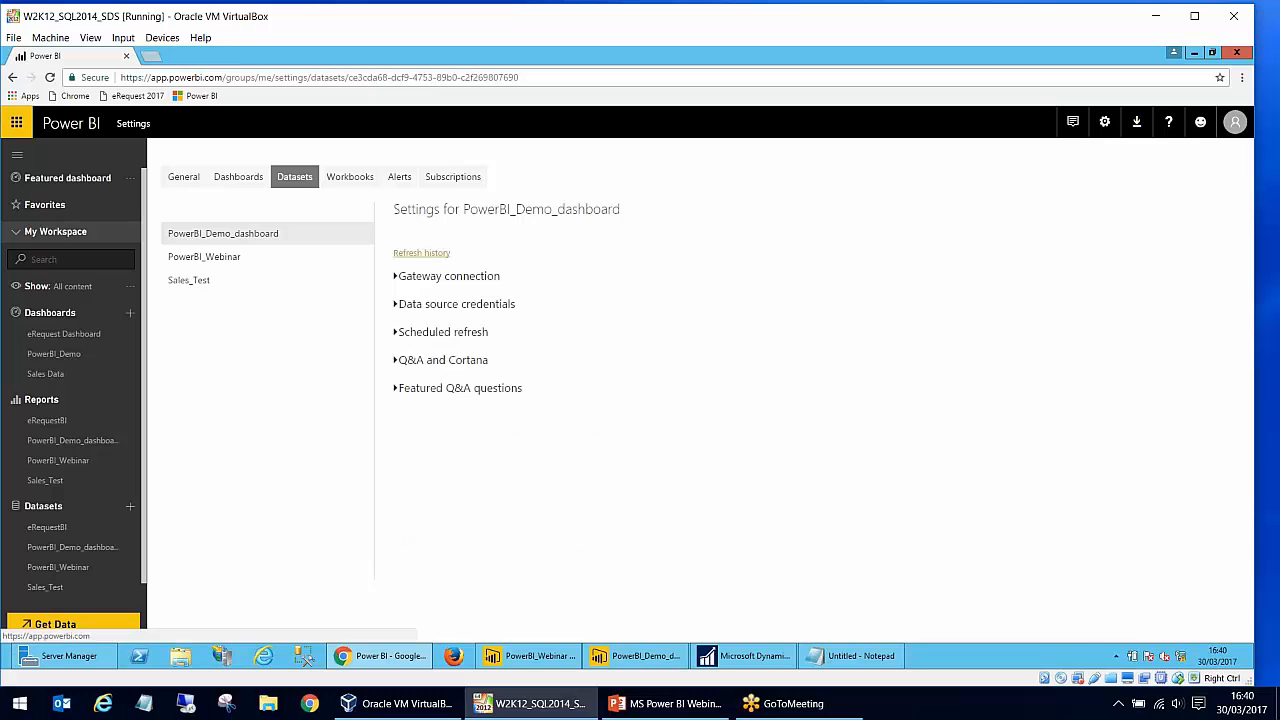
{"action": "left_click", "coordinate": [421, 253]}
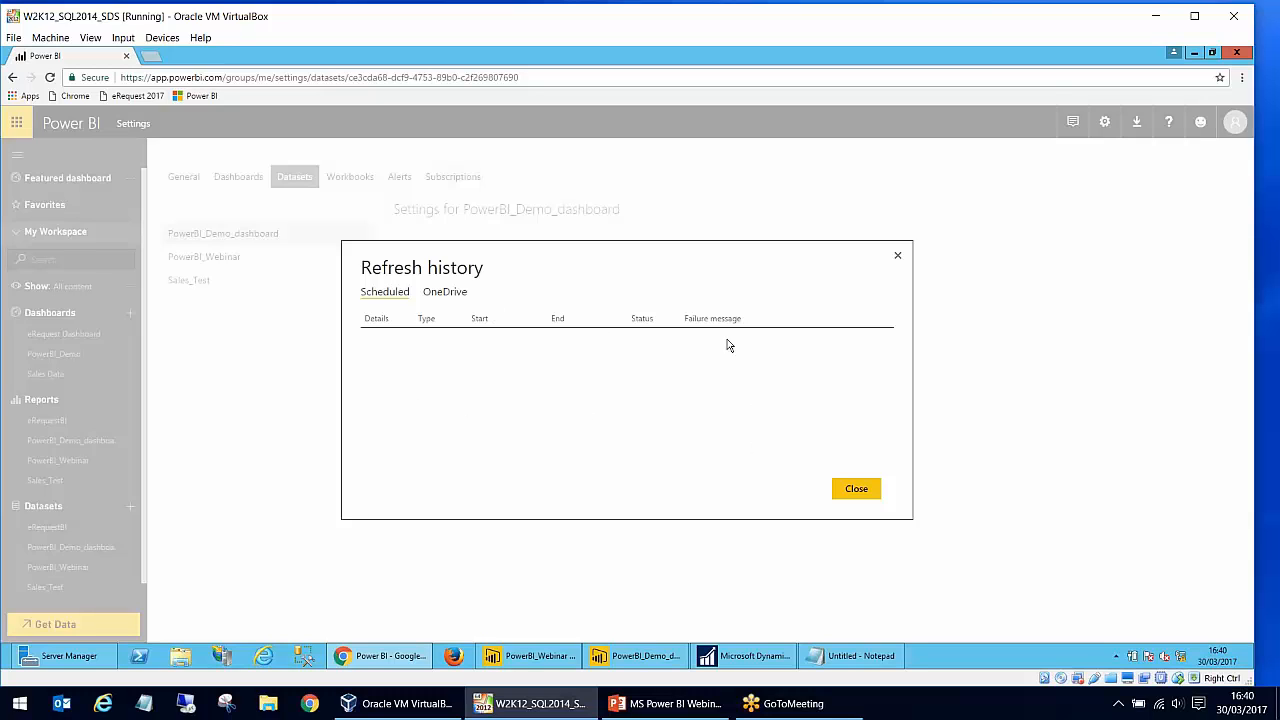
{"action": "left_click", "coordinate": [856, 490]}
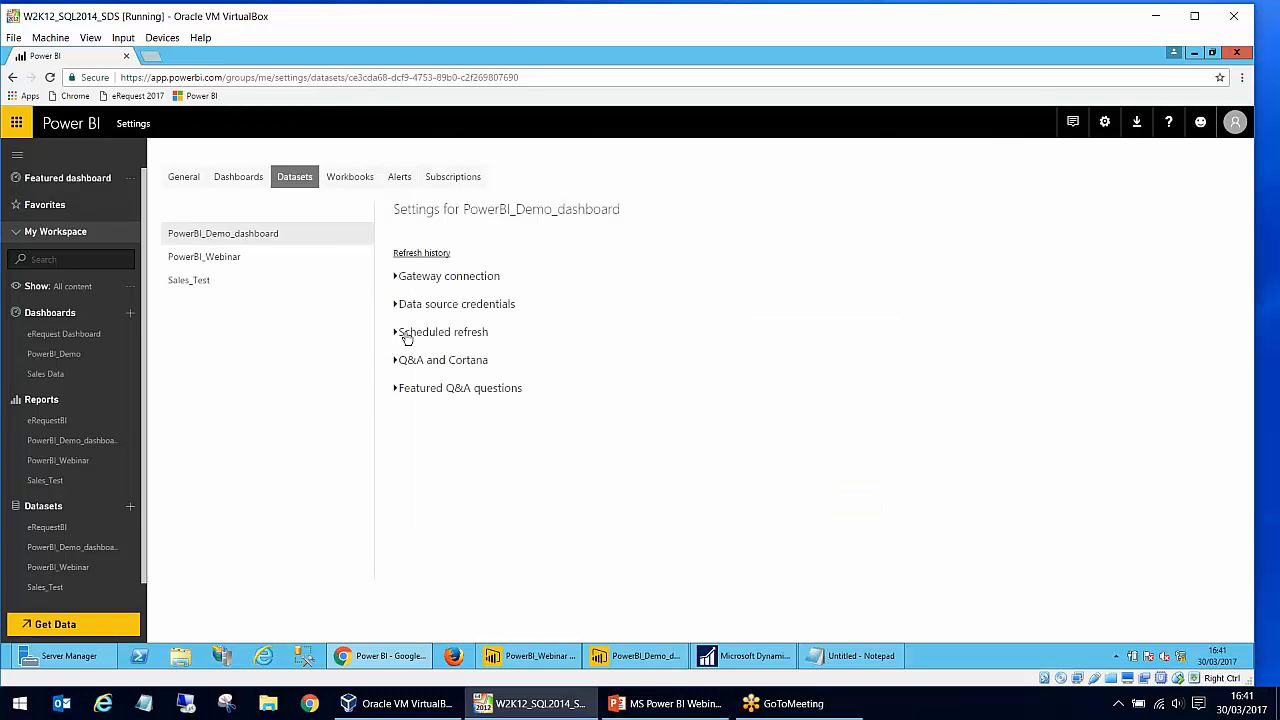
- Review the options of the PowerBI_Webinar dataset again and reopen the published PowerBI_Webinar report
{"action": "left_click", "coordinate": [88, 567]}
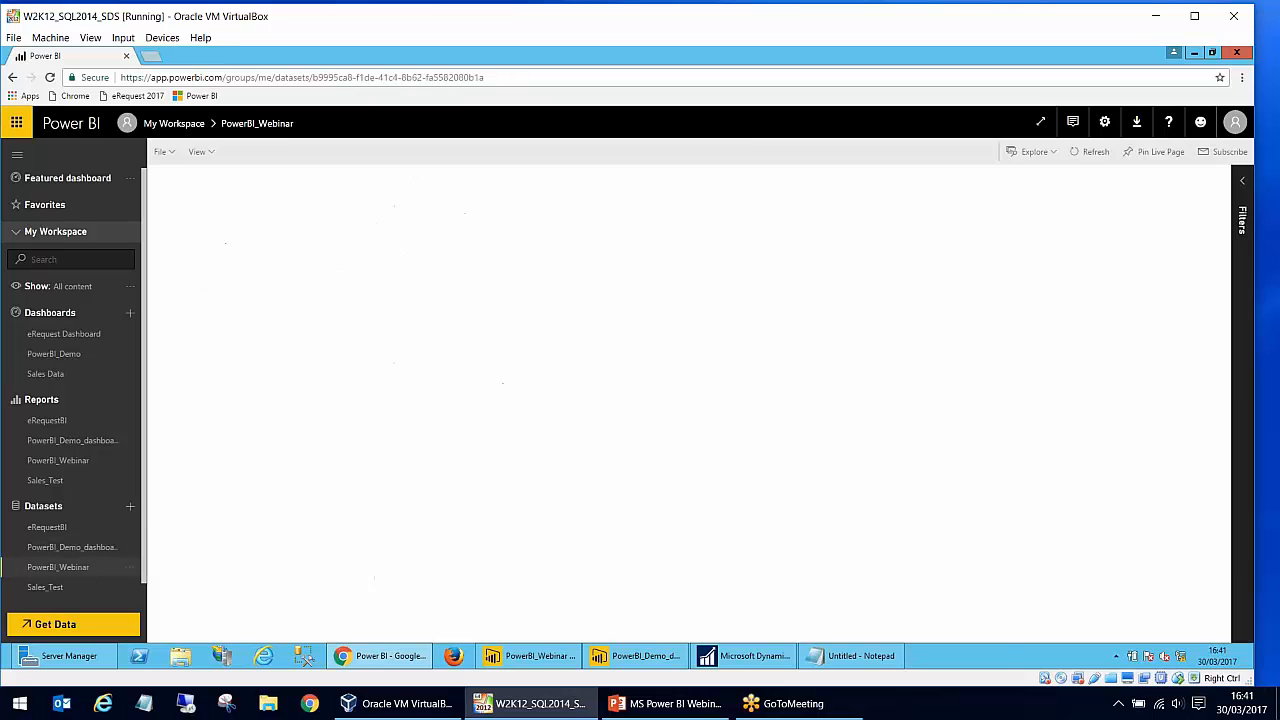
{"action": "left_click", "coordinate": [96, 548]}
{"action": "left_click", "coordinate": [87, 568]}
{"action": "left_click", "coordinate": [126, 568]}
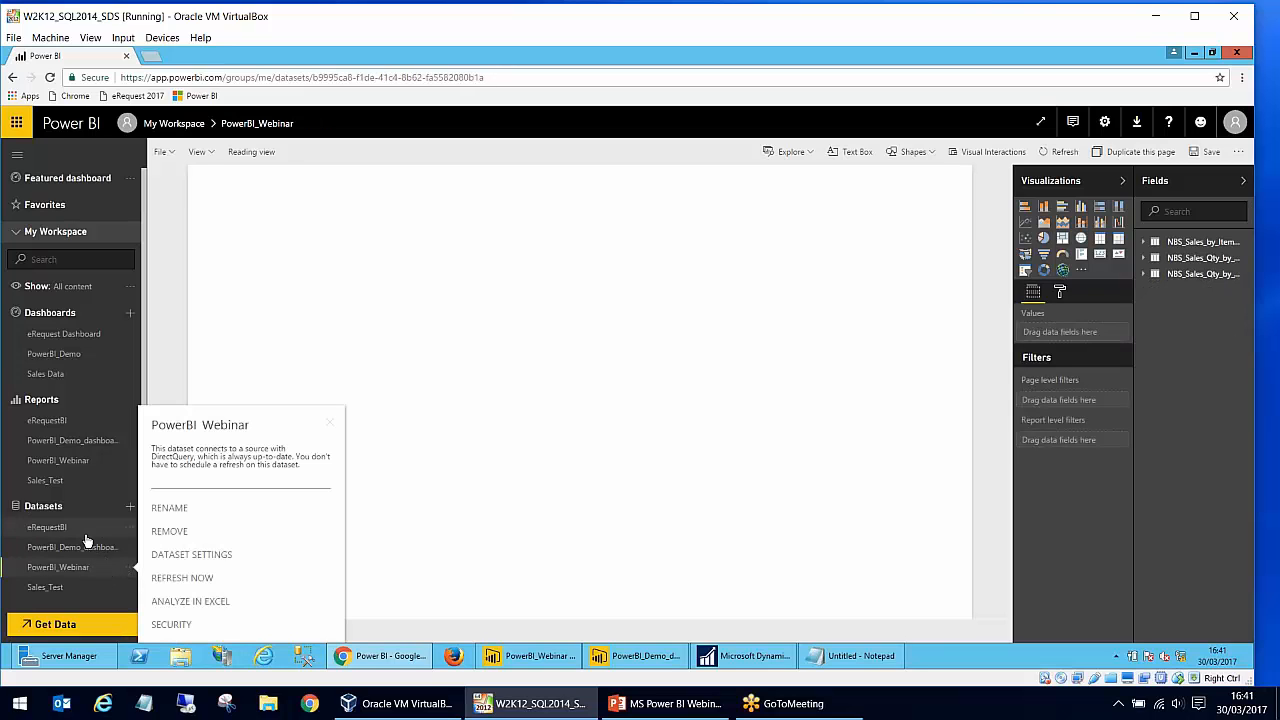
{"action": "left_click", "coordinate": [80, 460]}
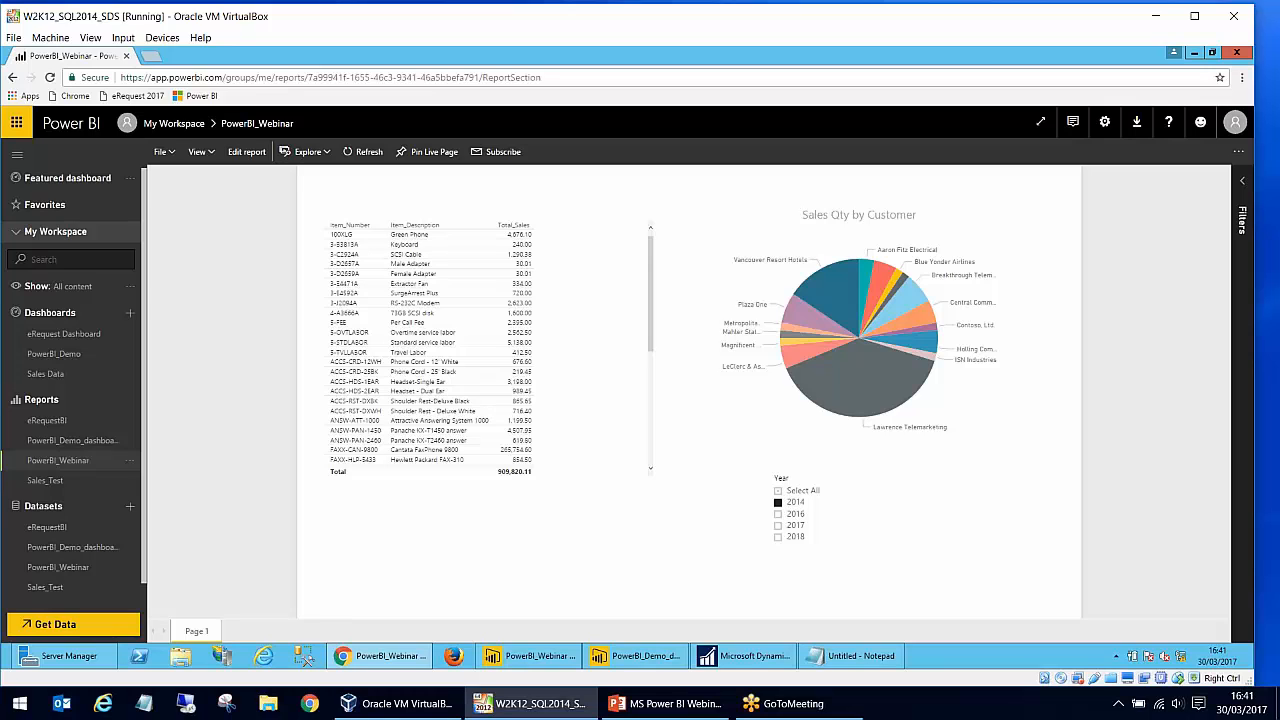
- Try different year combinations in the report's Year slicer and finish with Select All turned on
{"action": "left_click", "coordinate": [816, 491]}
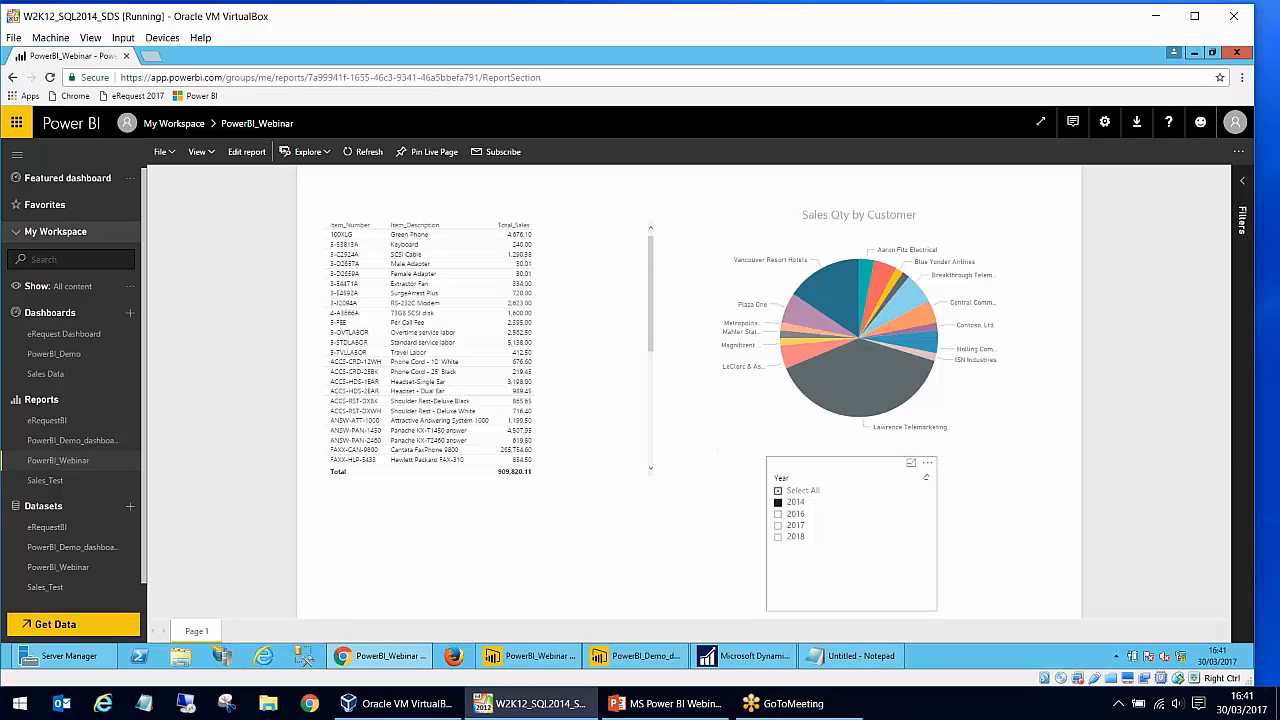
{"action": "left_click", "coordinate": [796, 502]}
{"action": "left_click", "coordinate": [799, 526]}
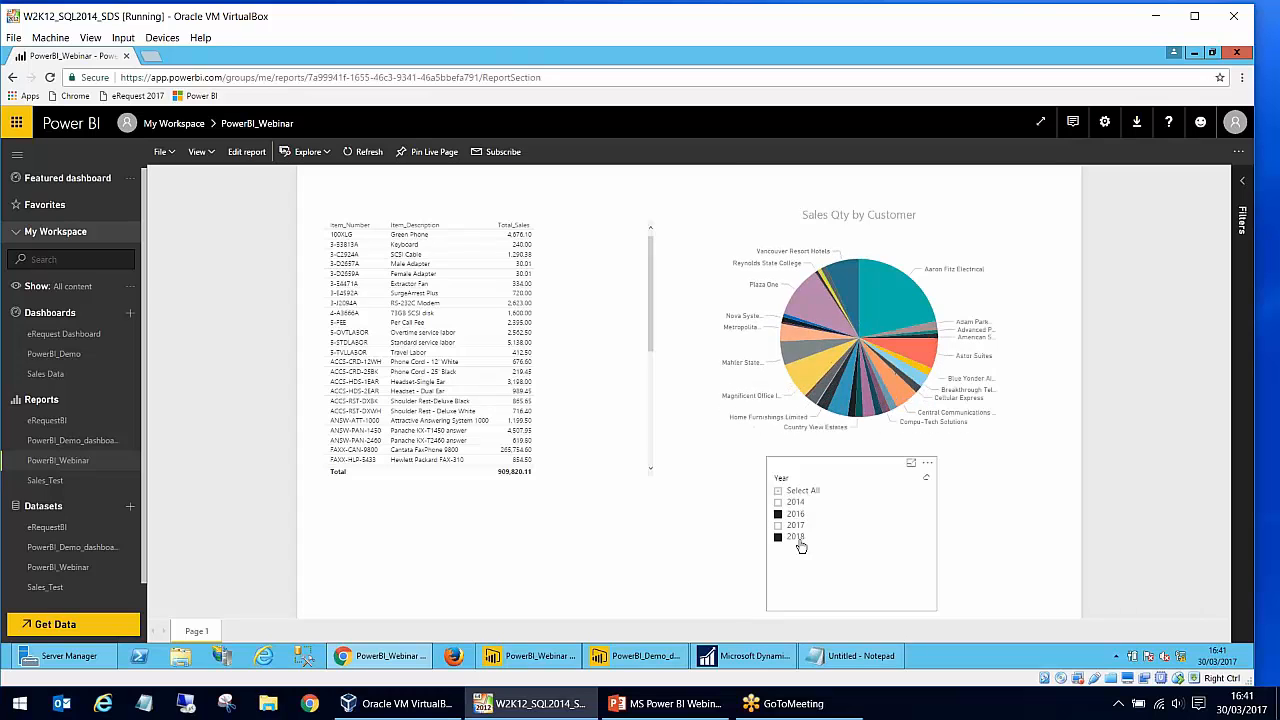
{"action": "left_click", "coordinate": [803, 538]}
{"action": "left_click", "coordinate": [795, 525]}
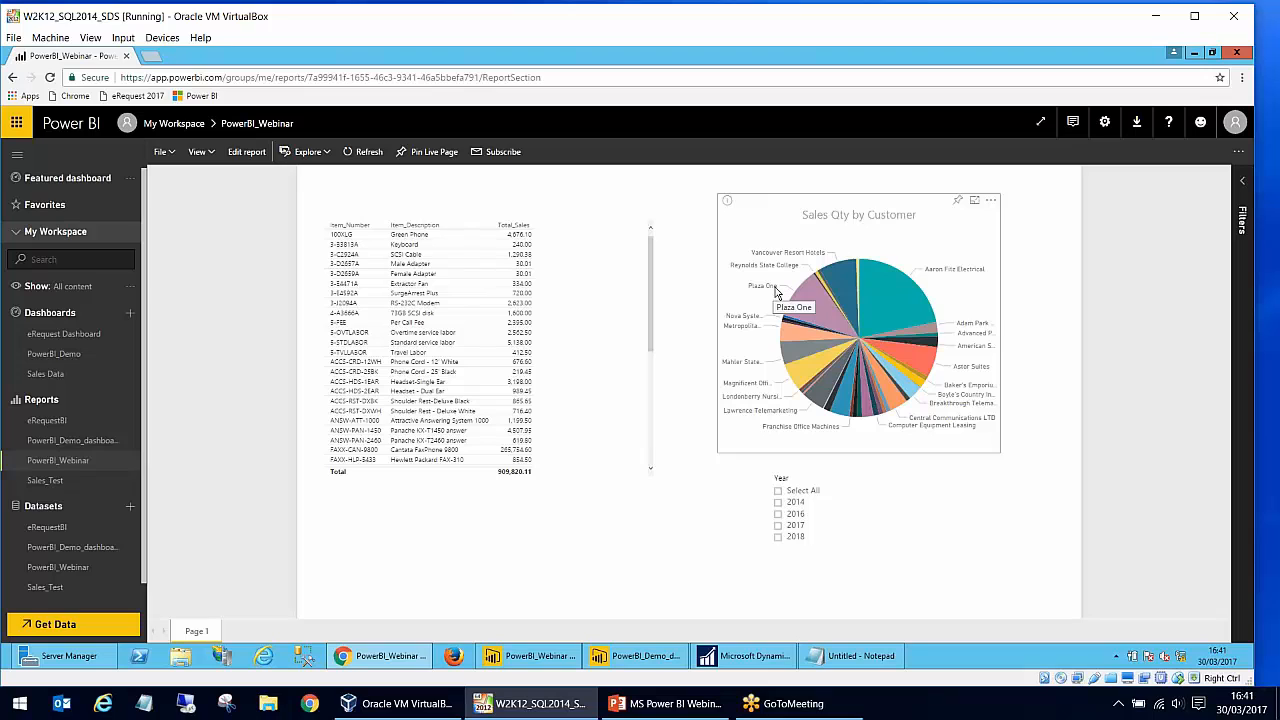
{"action": "left_click", "coordinate": [814, 494]}
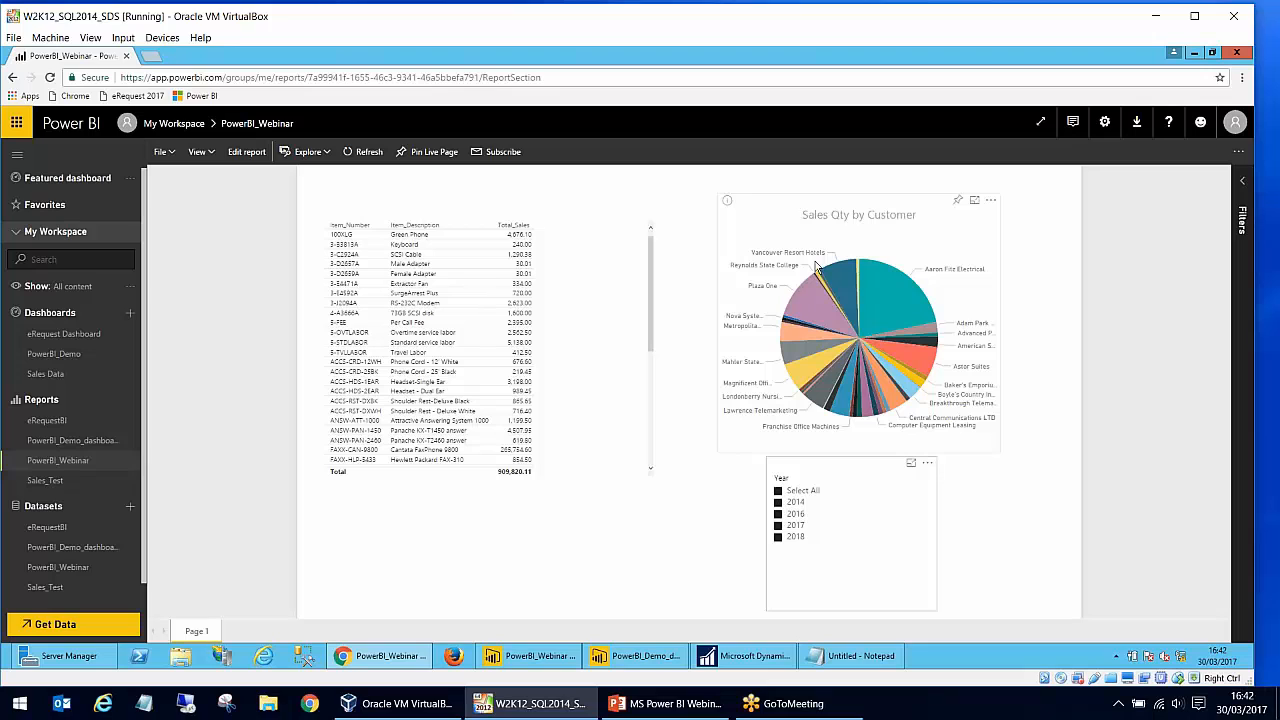
- Pin the Sales Qty by Customer pie chart to a new dashboard named Power BI Webinar
{"action": "left_click", "coordinate": [958, 204]}
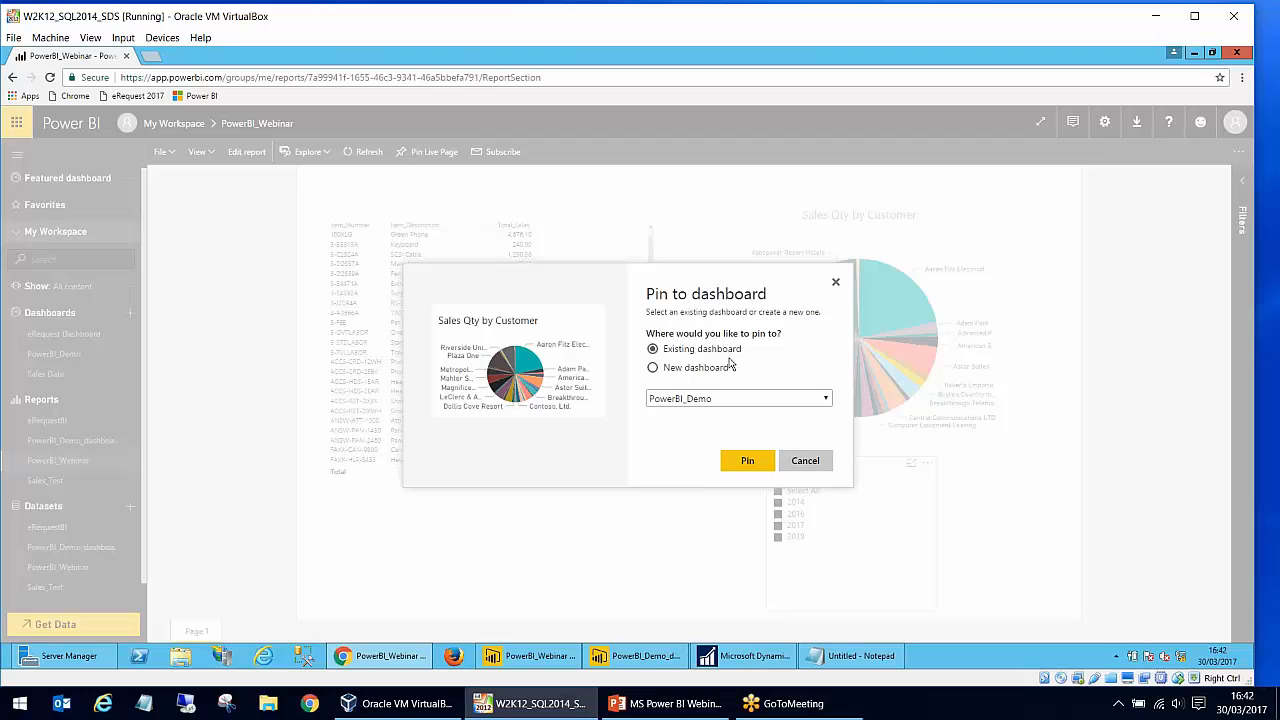
{"action": "left_click", "coordinate": [713, 397]}
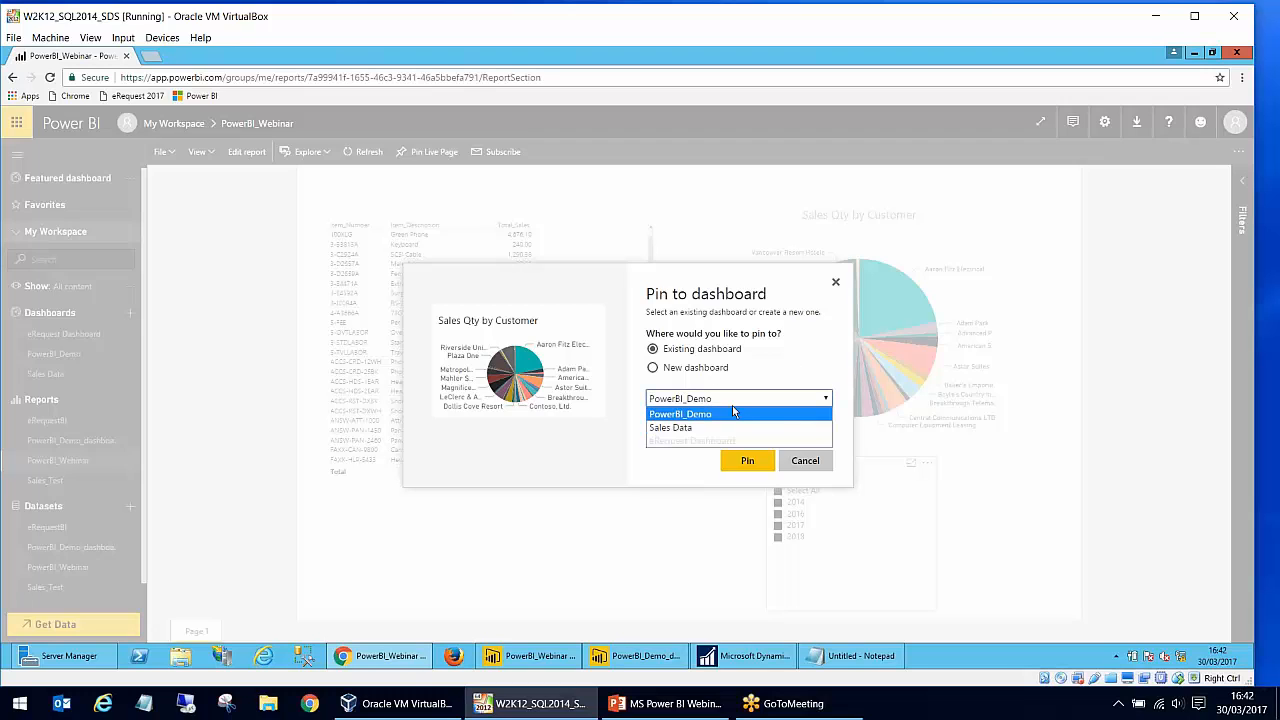
{"action": "left_click", "coordinate": [727, 370]}
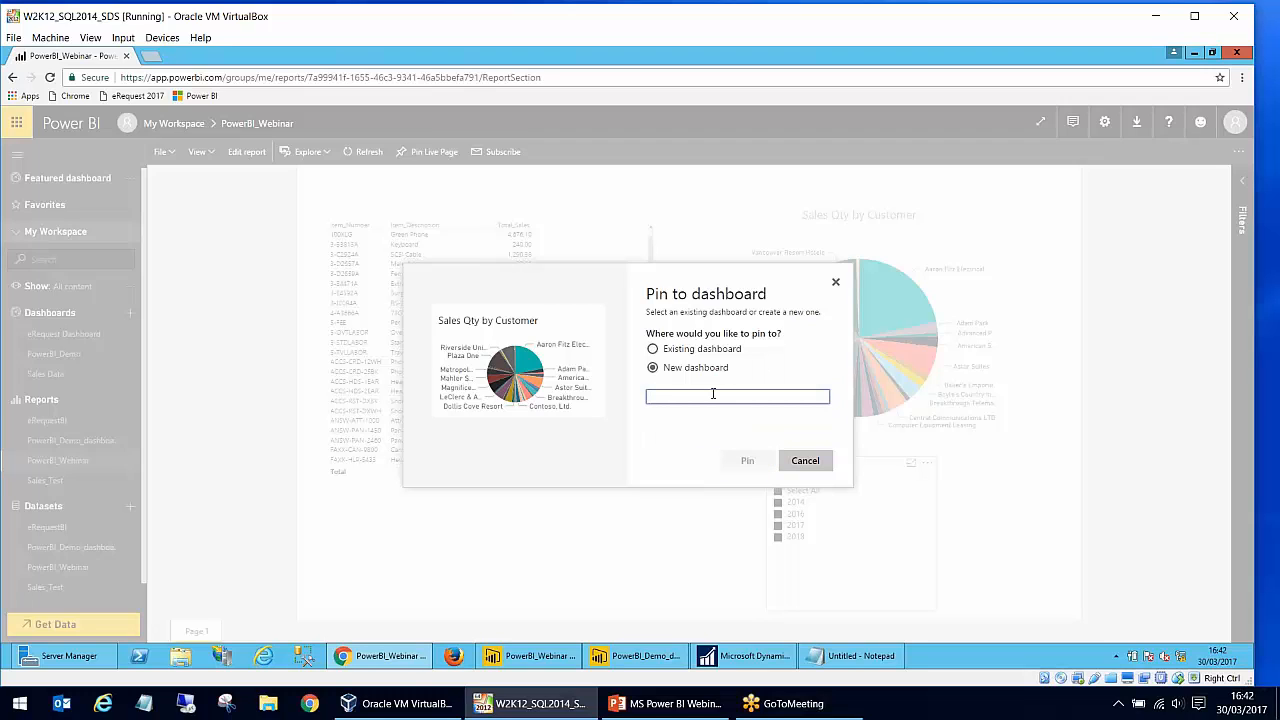
{"action": "type", "text": "Po"}
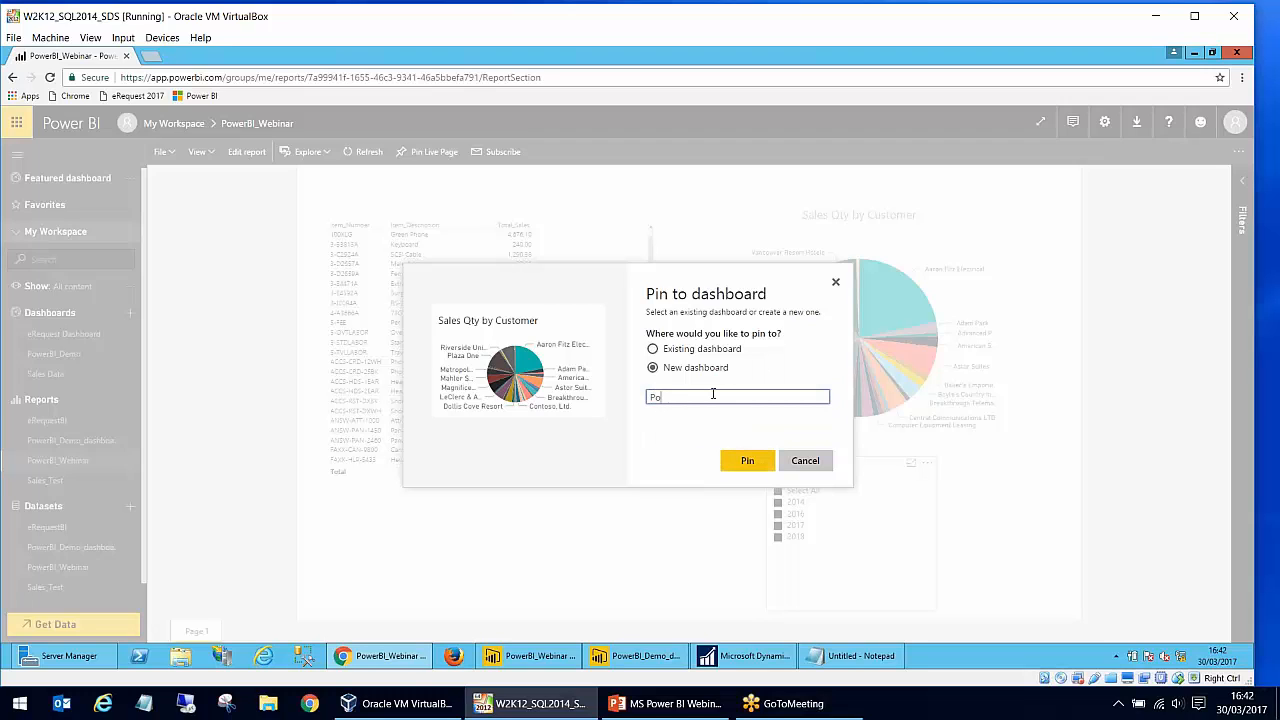
{"action": "type", "text": "wer BI Webinar"}
{"action": "left_click", "coordinate": [760, 460]}
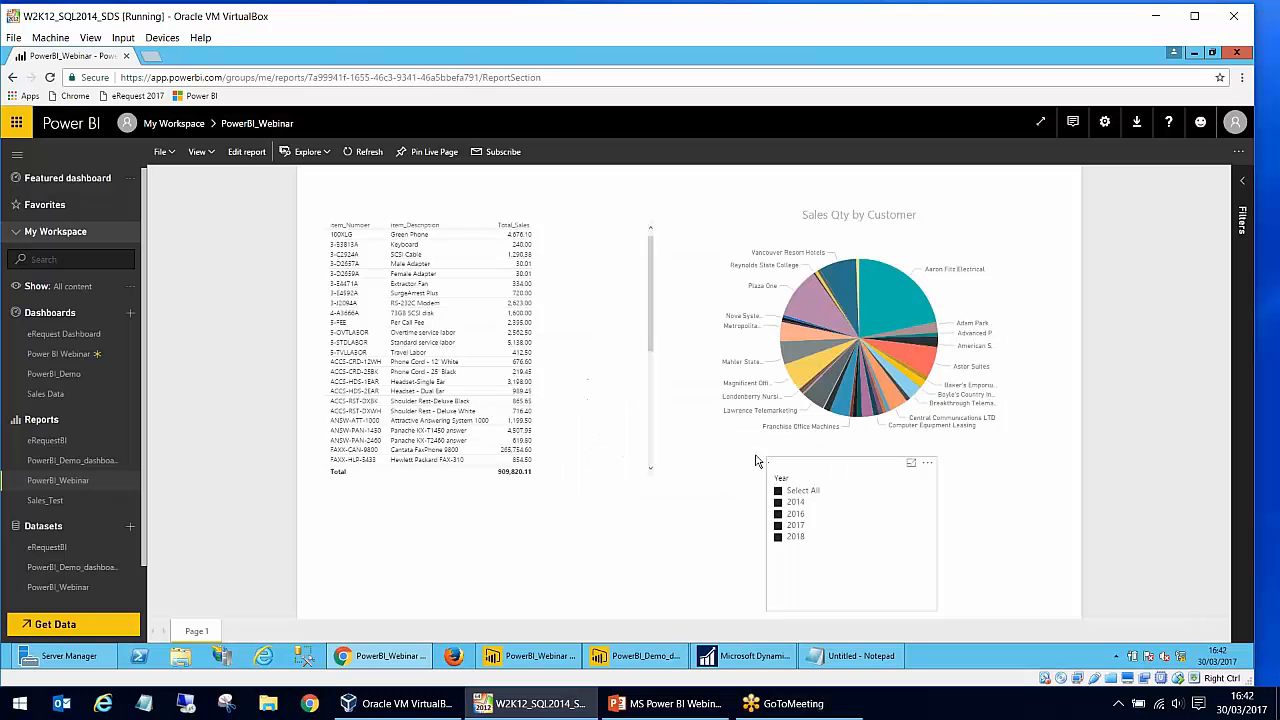
- Pin the item sales table to the existing Power BI Webinar dashboard
{"action": "left_click", "coordinate": [613, 210]}
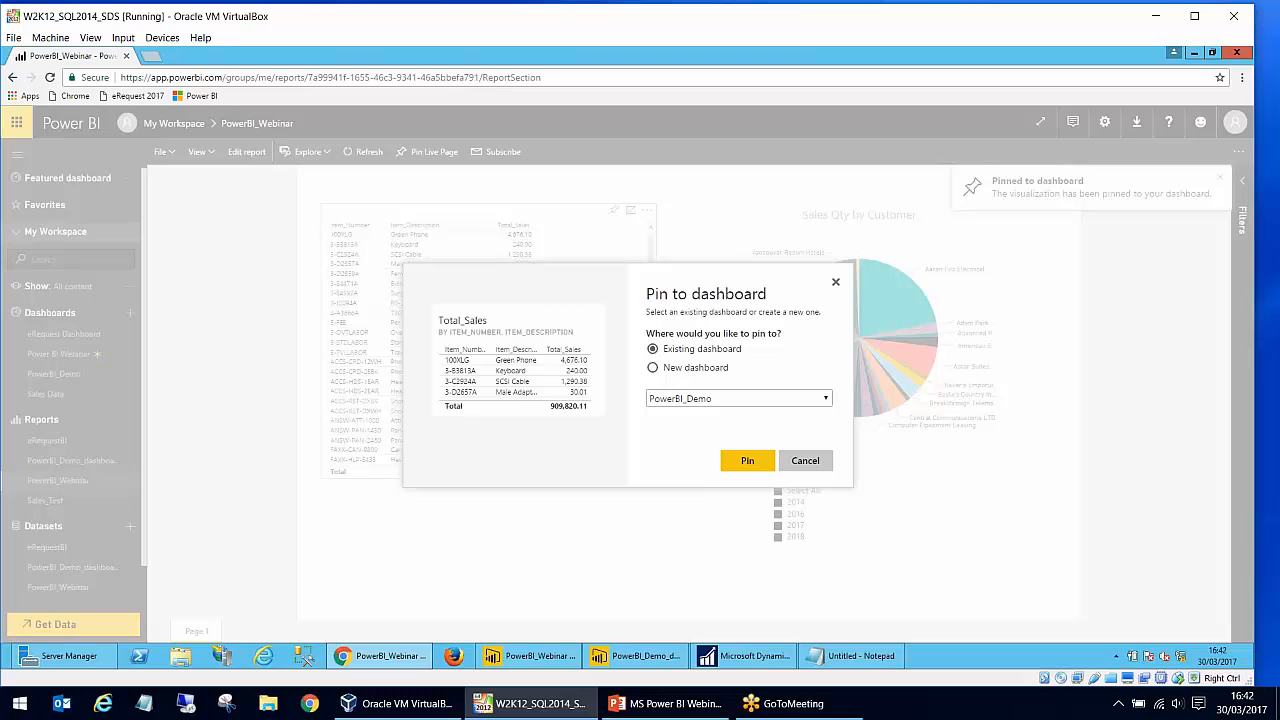
{"action": "left_click", "coordinate": [703, 404]}
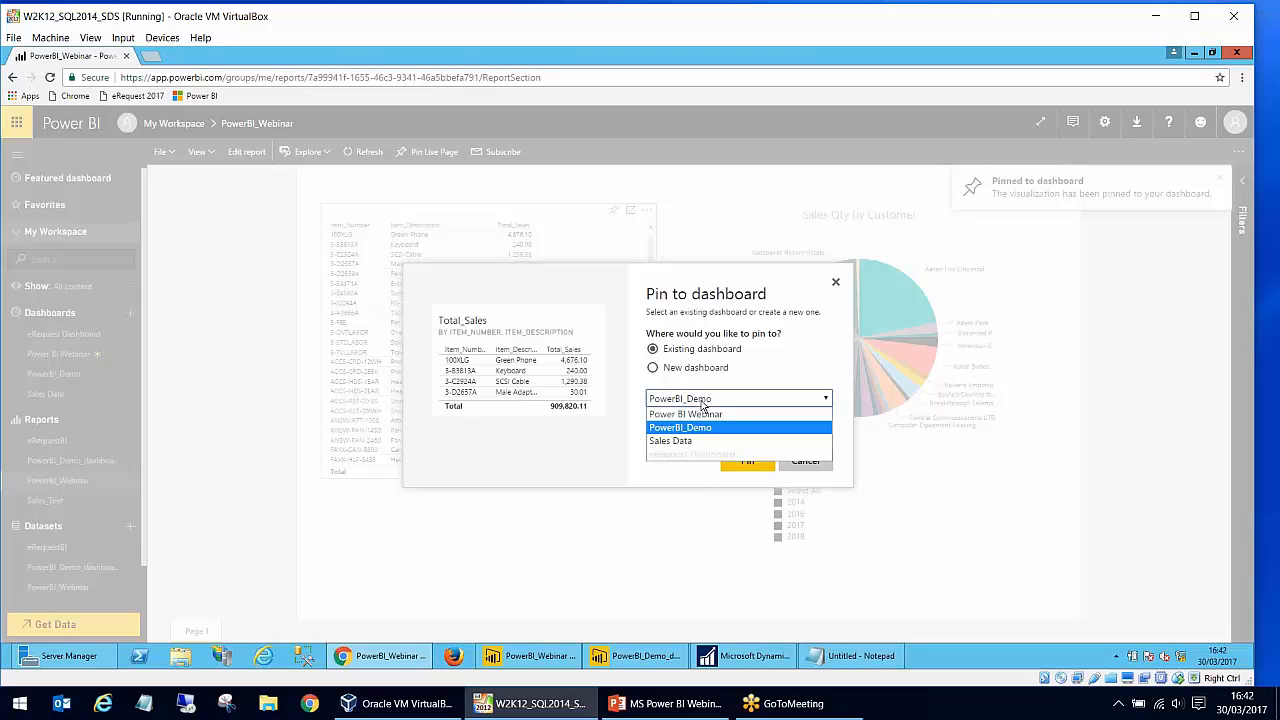
{"action": "left_click", "coordinate": [704, 413]}
{"action": "left_click", "coordinate": [746, 461]}
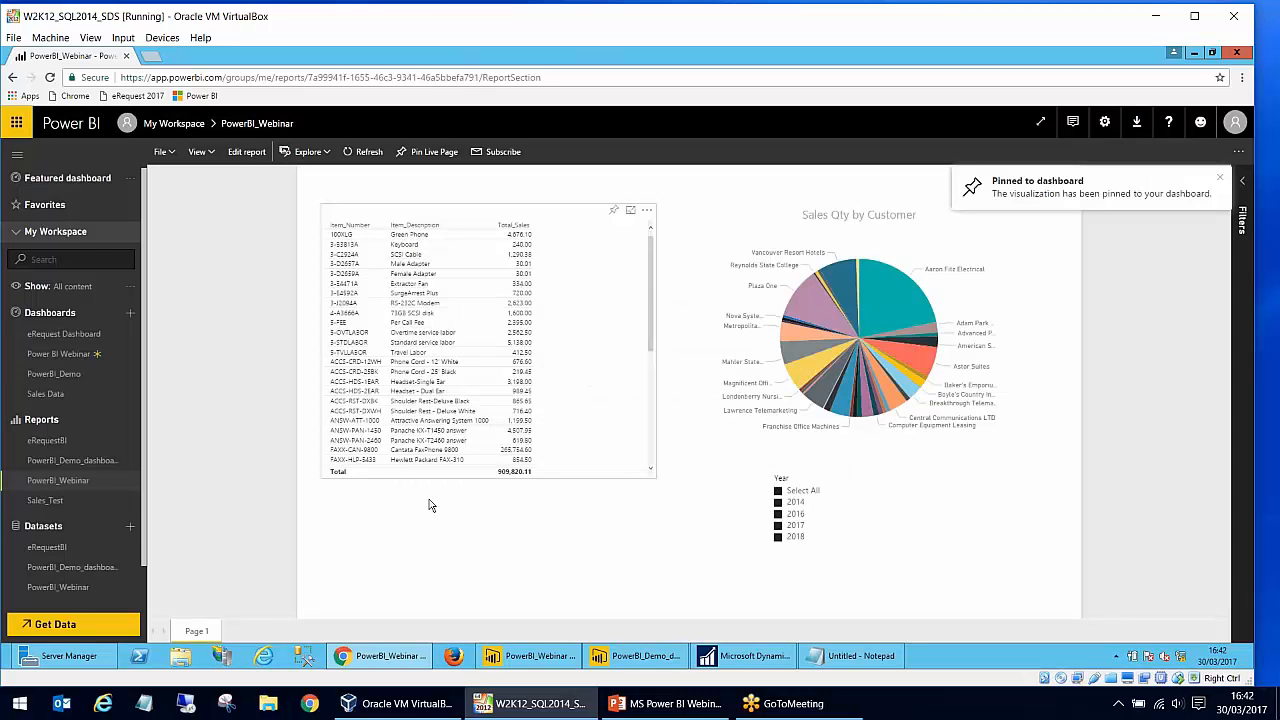
- Open the Power BI Webinar dashboard and move the Sales Qty by Customer tile to the right of the Total_Sales tile
{"action": "left_click", "coordinate": [86, 356]}
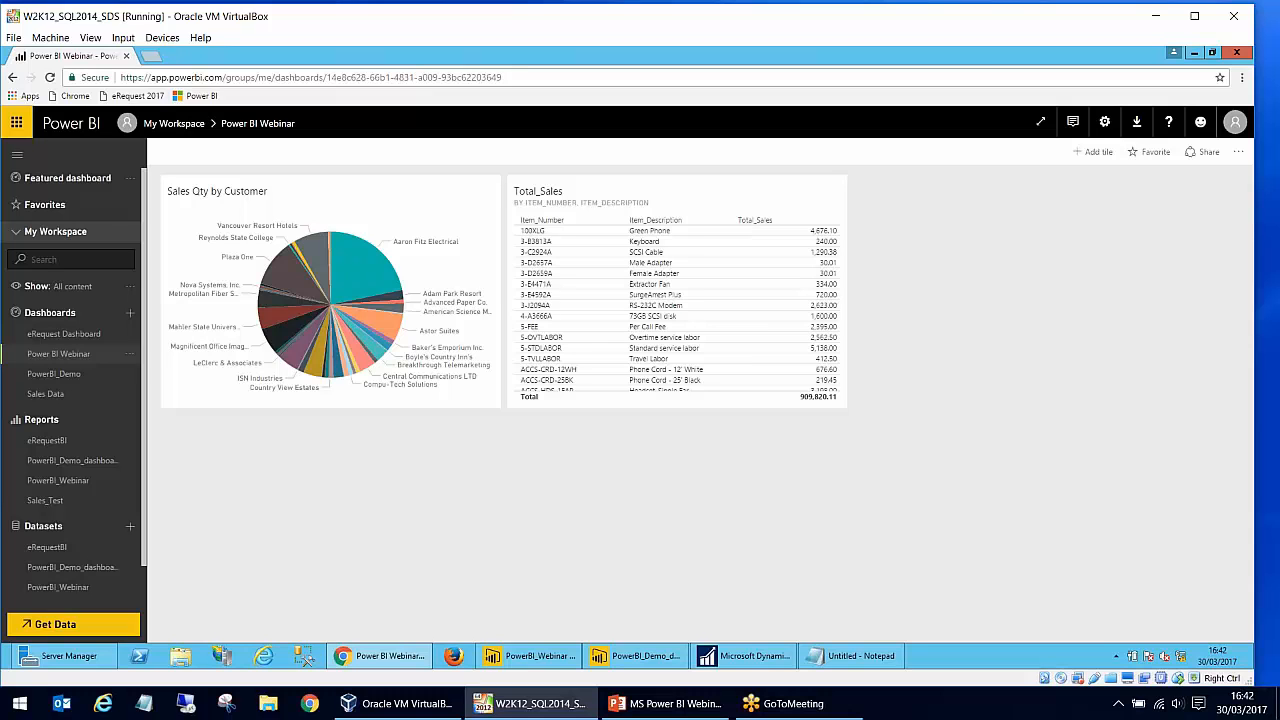
{"action": "left_click_drag", "start_coordinate": [260, 186], "coordinate": [1020, 215]}
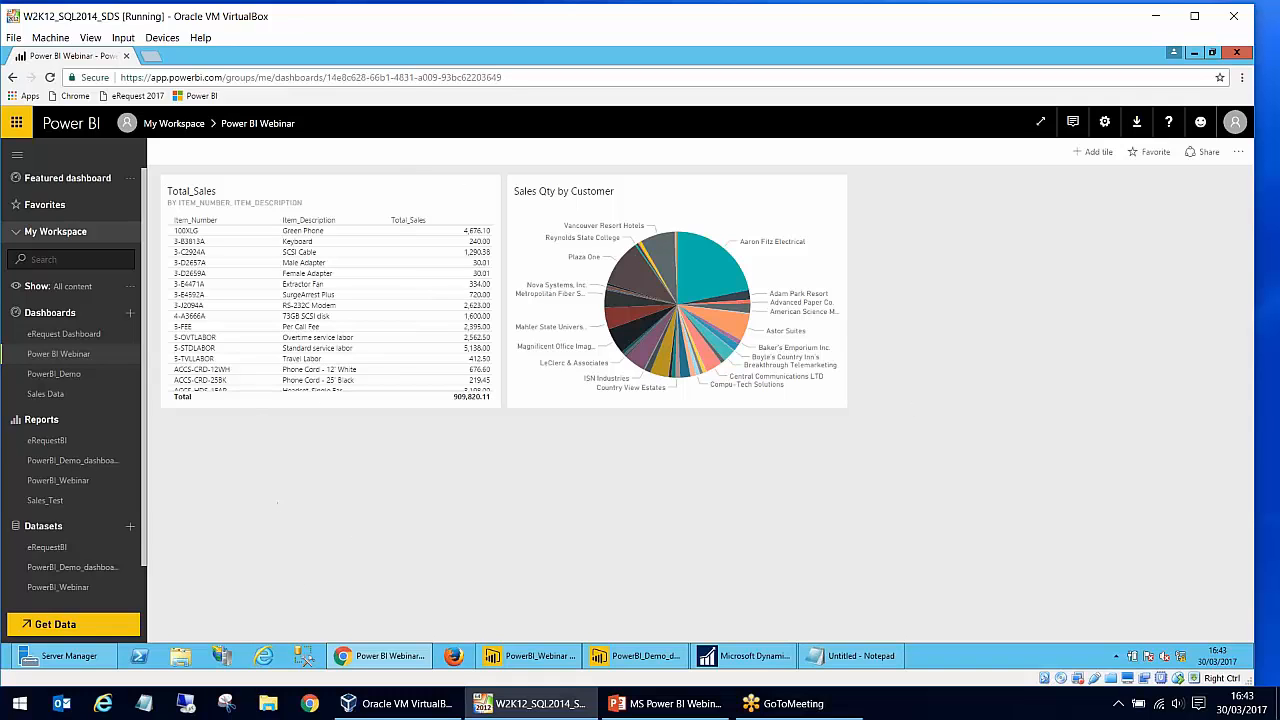
- Review the sharing options of the Power BI Webinar dashboard and cancel without sharing it
{"action": "left_click", "coordinate": [1202, 152]}
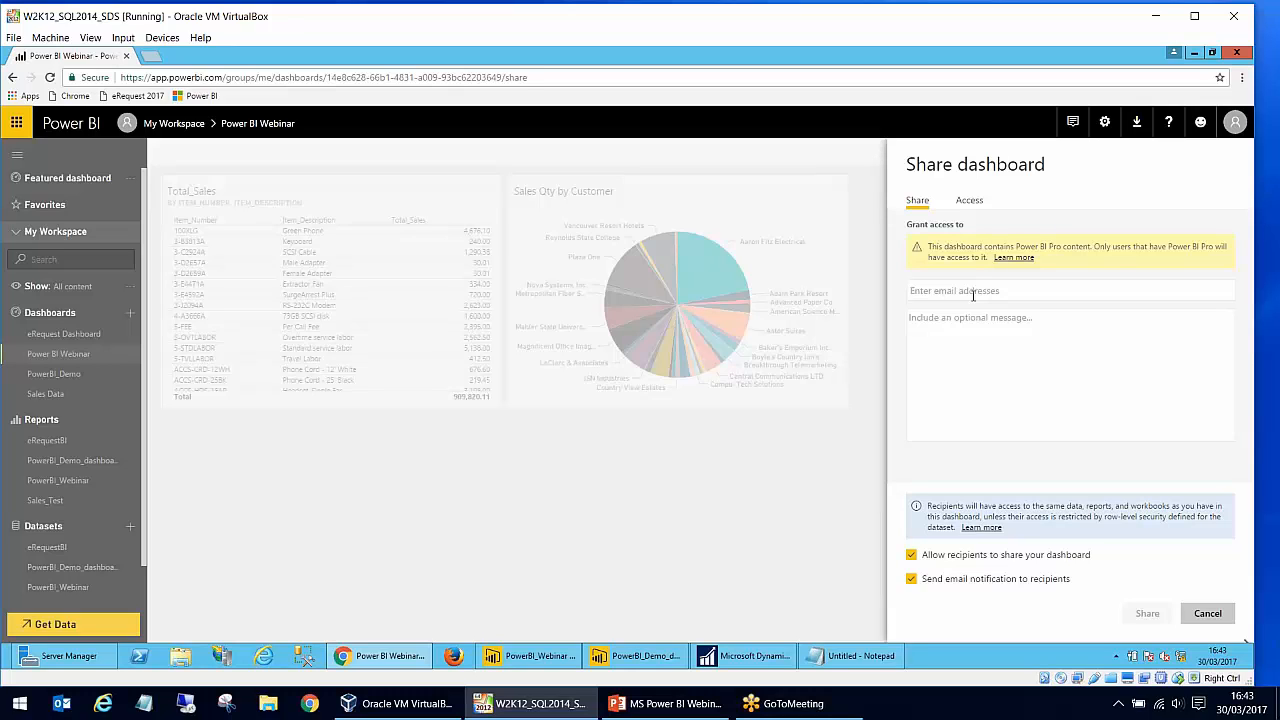
{"action": "left_click", "coordinate": [973, 294]}
{"action": "left_click", "coordinate": [1208, 614]}
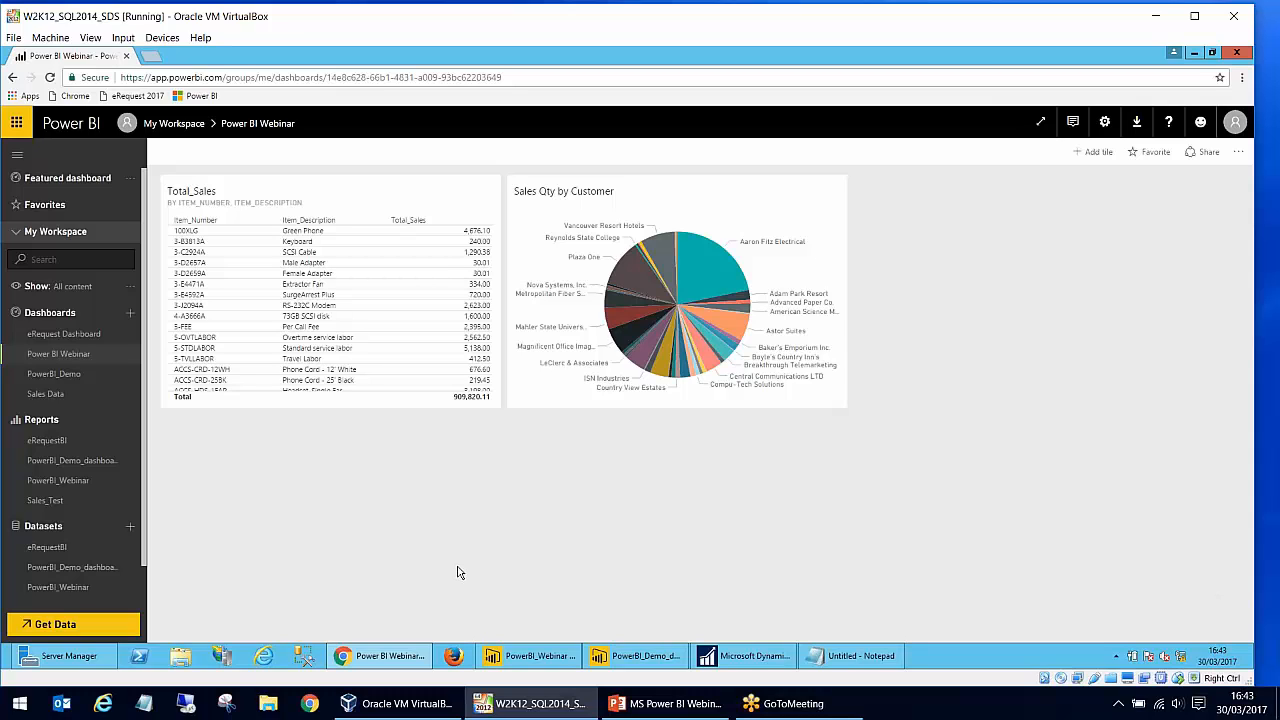
- View the eRequestBI report and the eRequest Dashboard as further examples
{"action": "mouse_move", "coordinate": [640, 268]}
{"action": "left_click", "coordinate": [50, 441]}
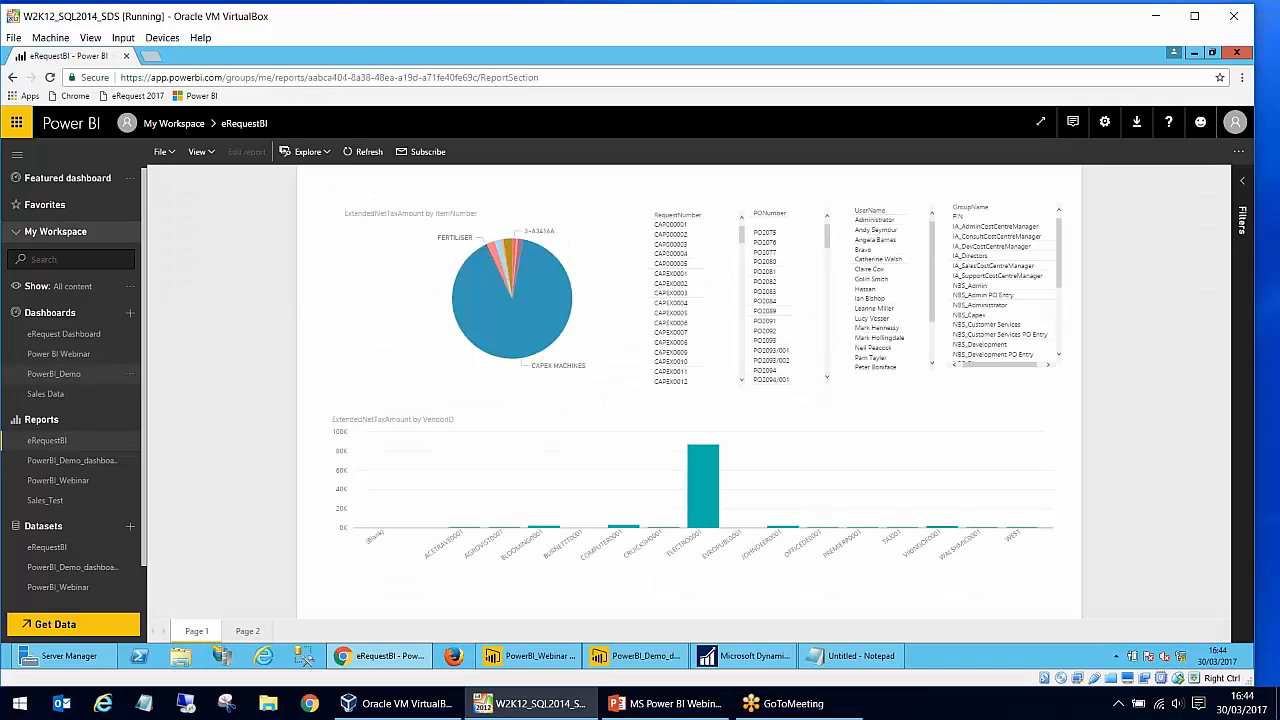
{"action": "left_click", "coordinate": [68, 336]}
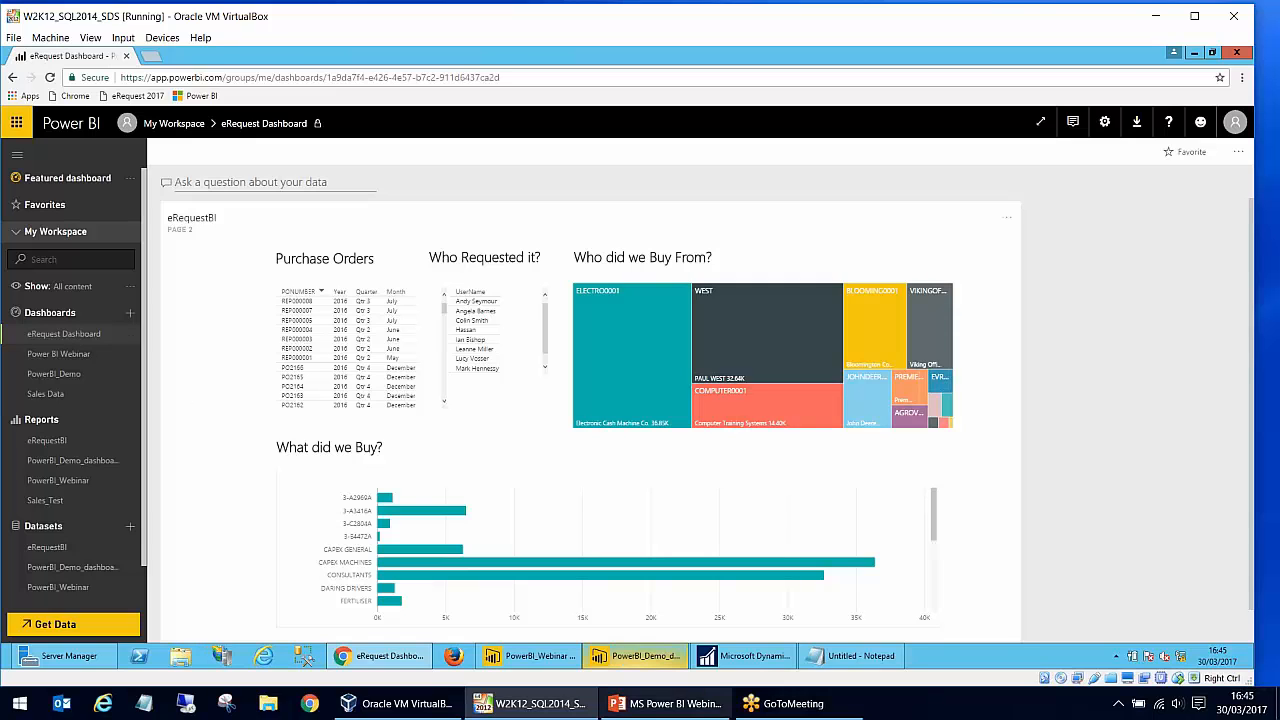
- Switch to Microsoft Dynamics GP and open the system's Reporting Tools Setup
{"action": "left_click", "coordinate": [714, 667]}
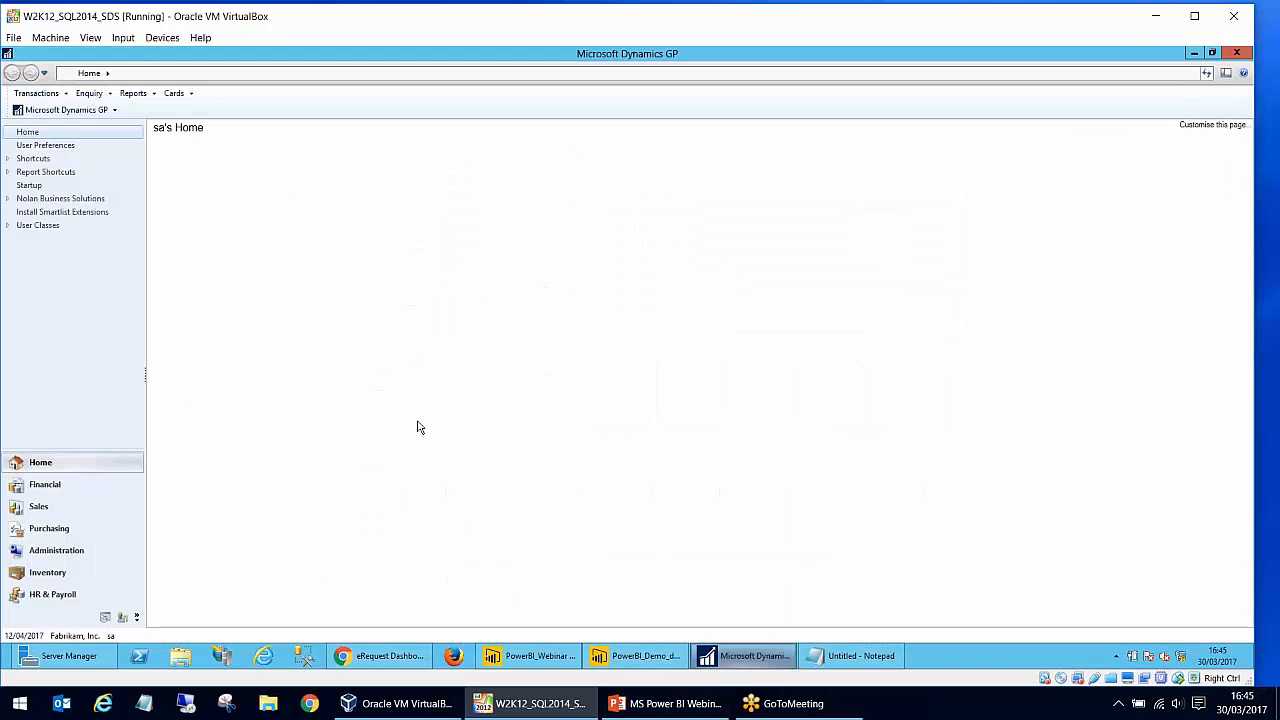
{"action": "left_click", "coordinate": [102, 115]}
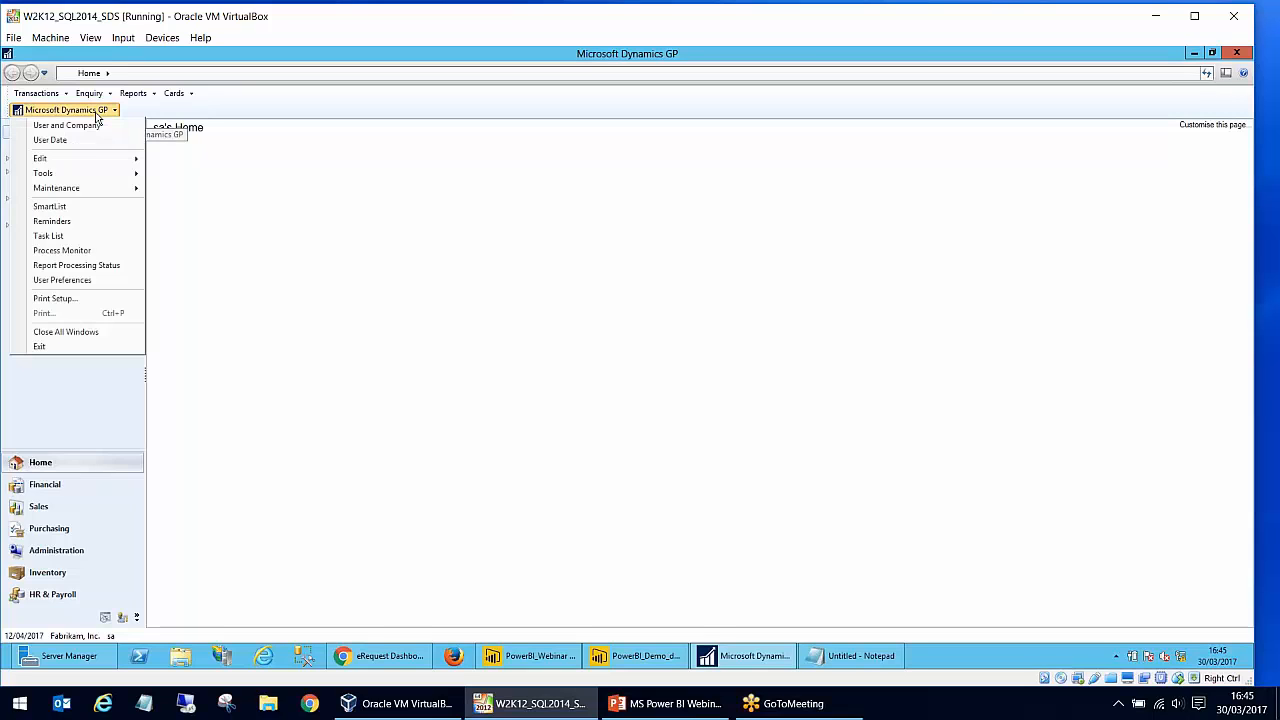
{"action": "mouse_move", "coordinate": [88, 177]}
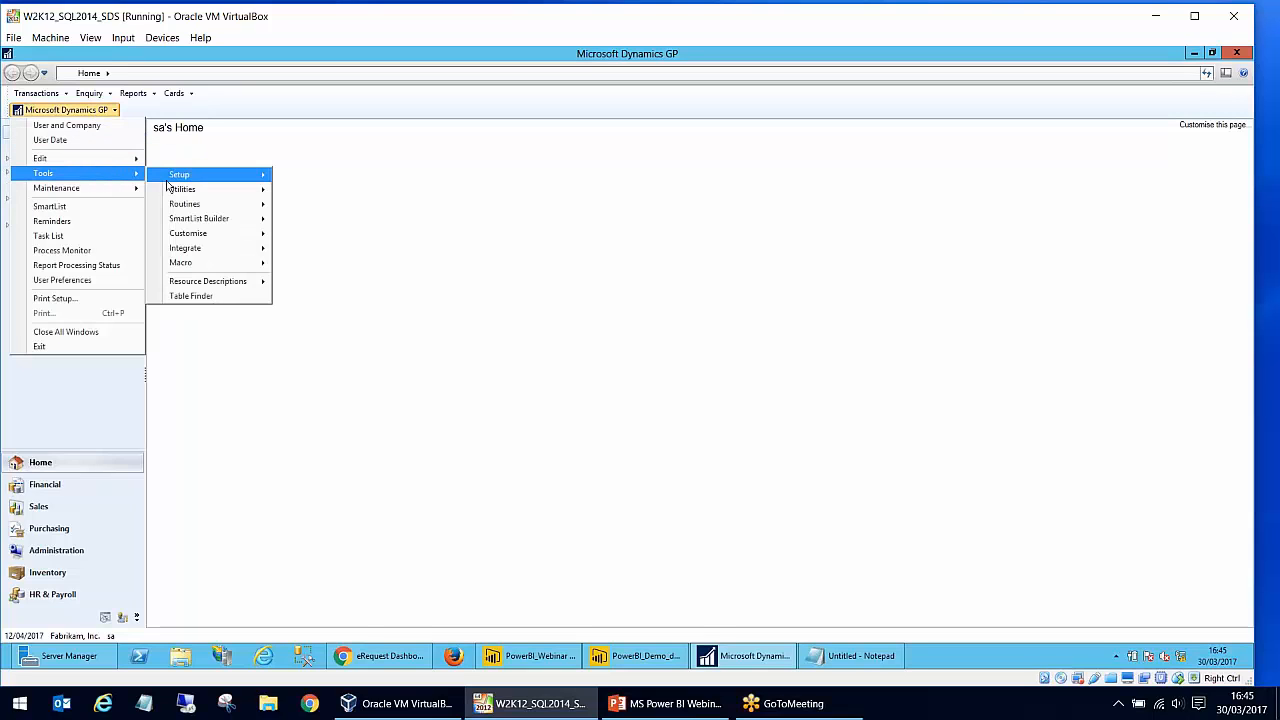
{"action": "mouse_move", "coordinate": [230, 180]}
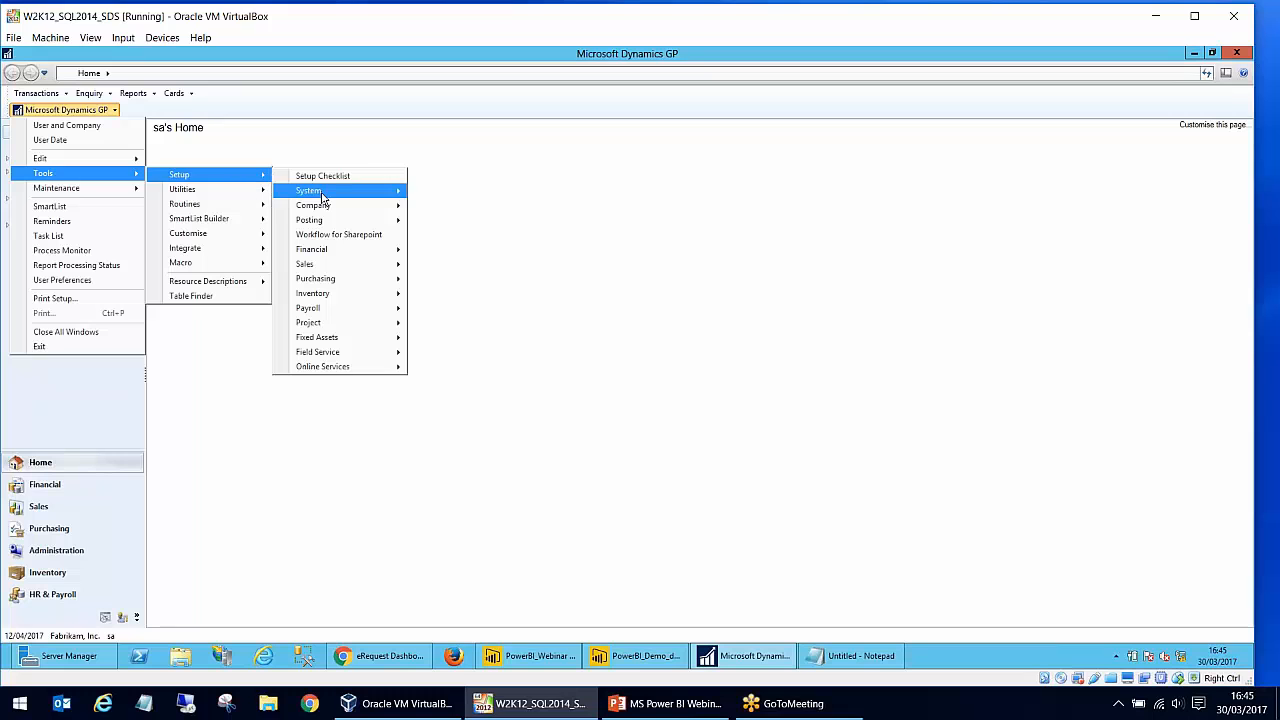
{"action": "mouse_move", "coordinate": [322, 196]}
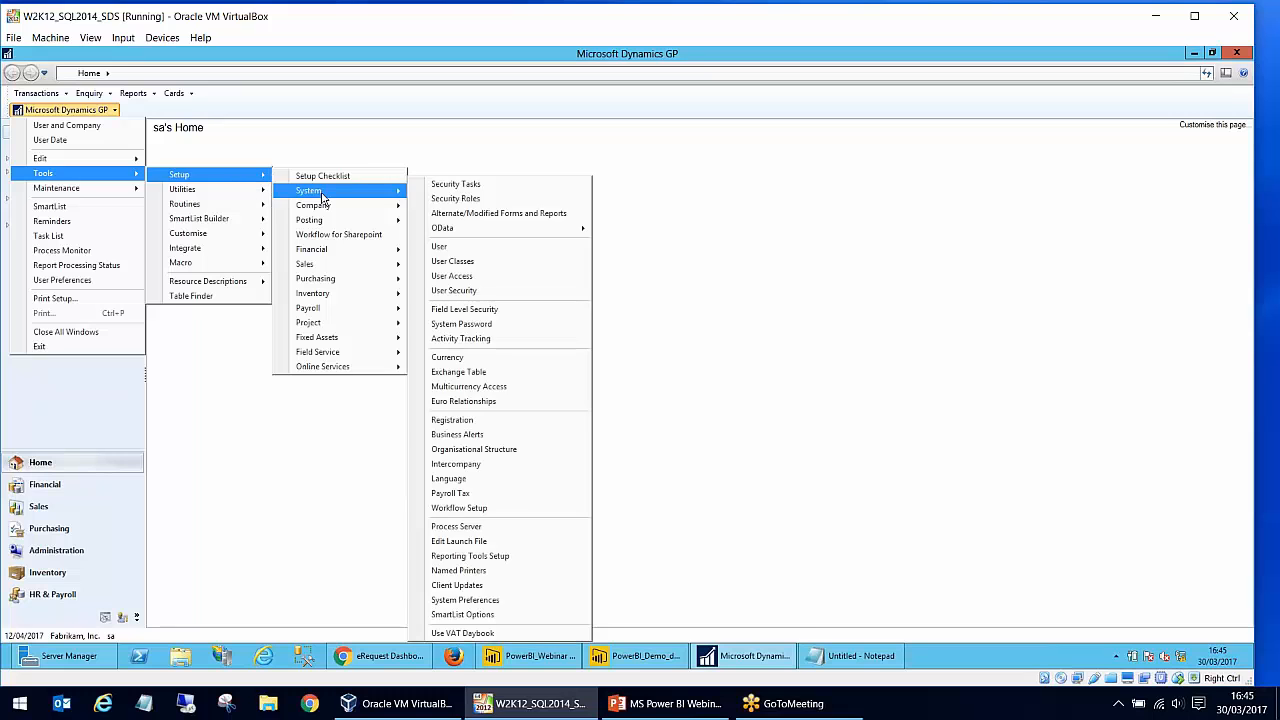
{"action": "left_click", "coordinate": [518, 556]}
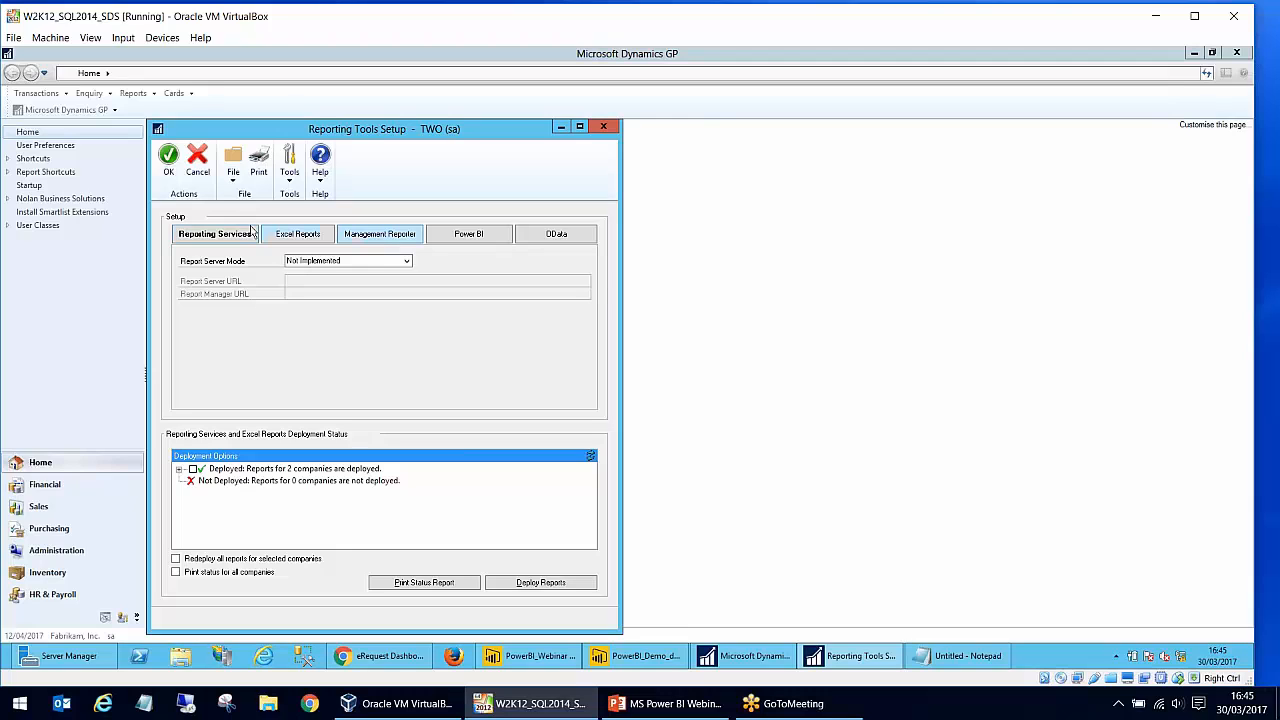
- Review the Excel Reports, Management Reporter and Power BI settings, including the Power BI client ID, and close Reporting Tools Setup
{"action": "left_click", "coordinate": [310, 240]}
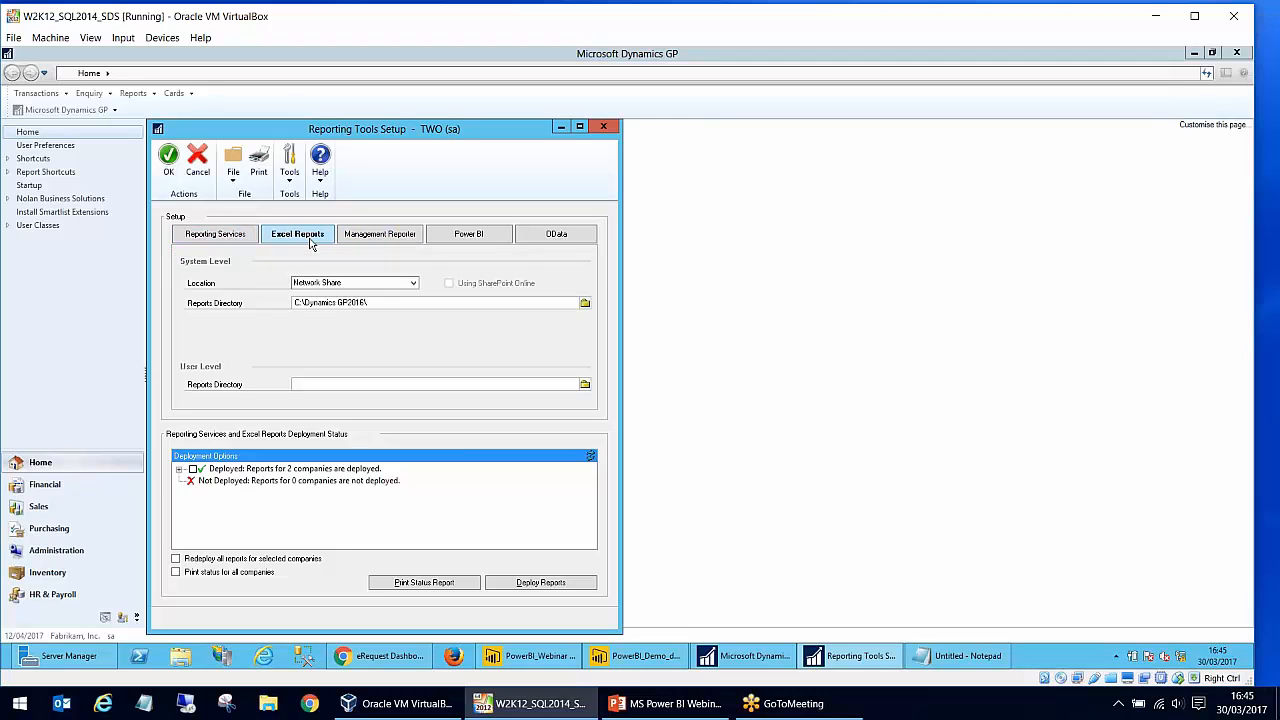
{"action": "left_click", "coordinate": [360, 240]}
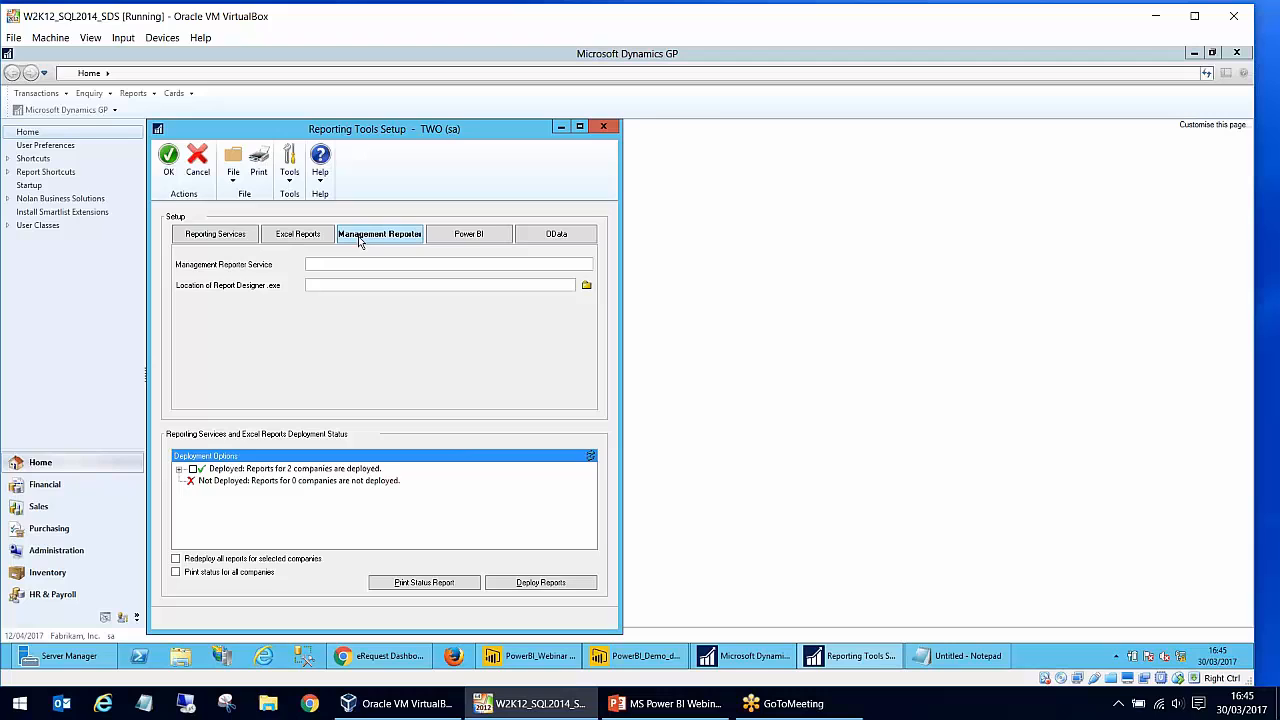
{"action": "left_click", "coordinate": [476, 242]}
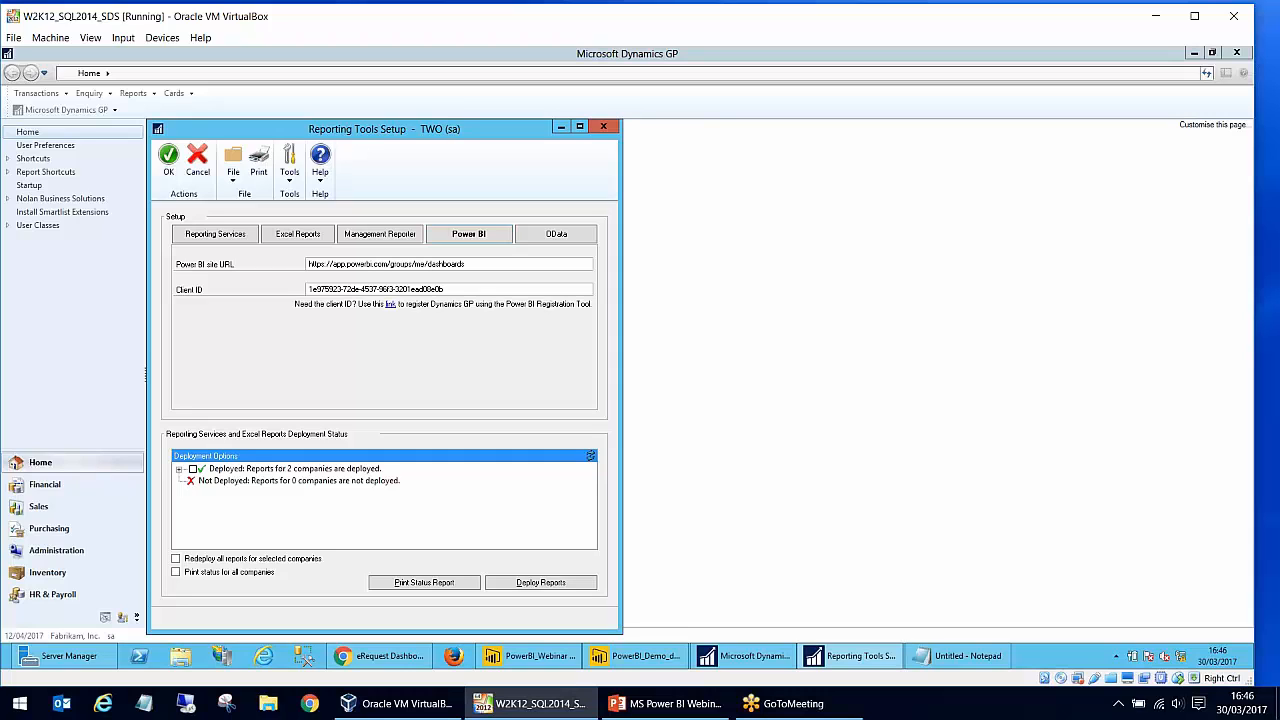
{"action": "left_click", "coordinate": [352, 288]}
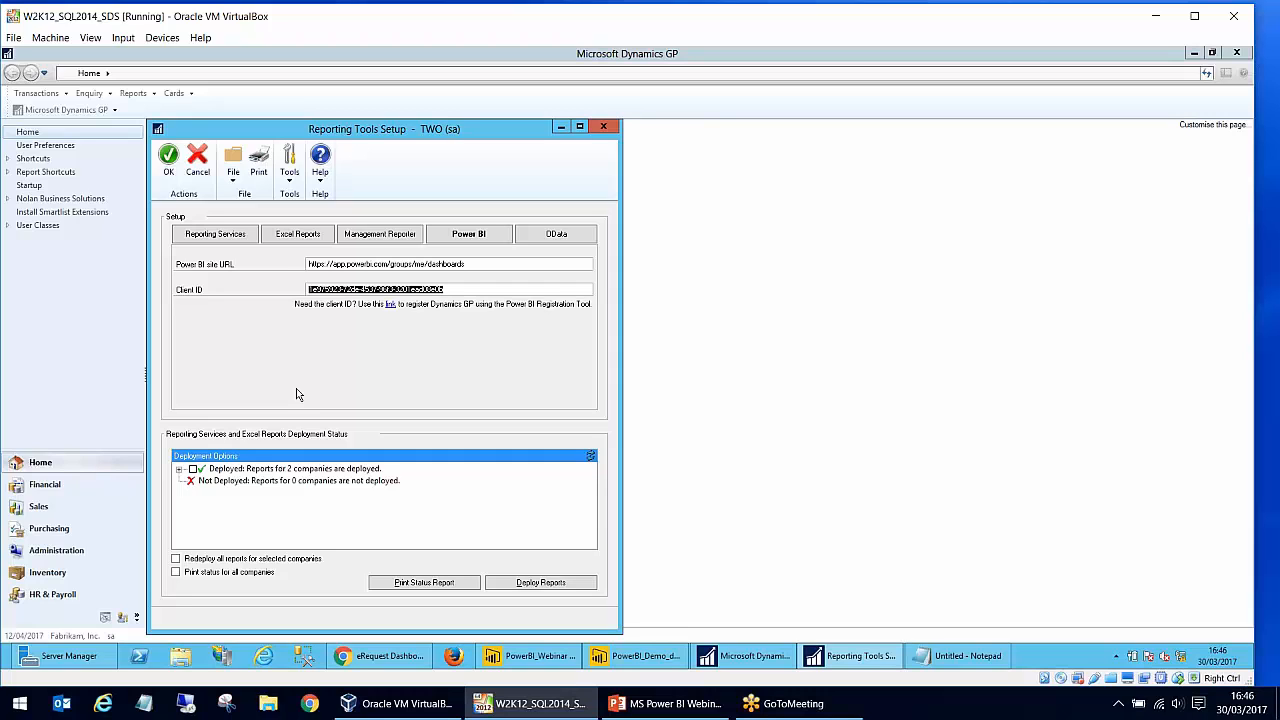
{"action": "left_click_drag", "start_coordinate": [461, 289], "coordinate": [308, 288]}
{"action": "left_click", "coordinate": [603, 127]}
- Customise the Dynamics GP home page to display Power BI content and open the Power BI report selection
{"action": "left_click", "coordinate": [57, 464]}
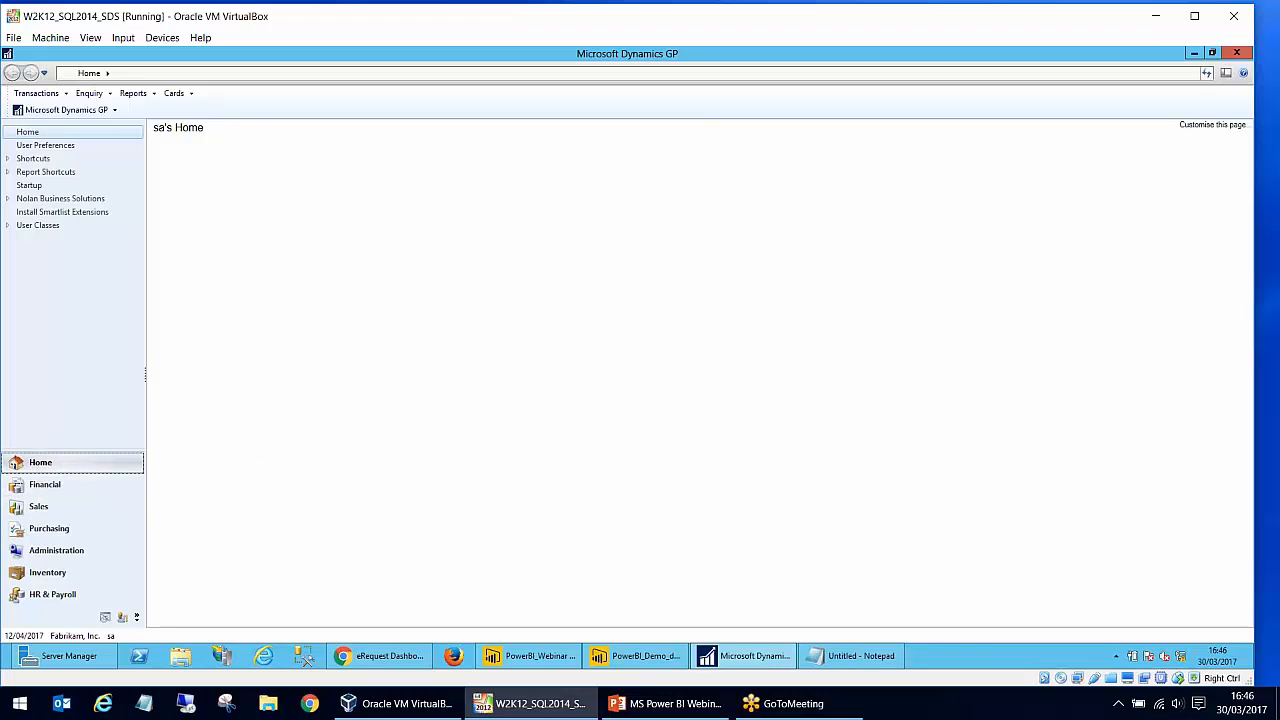
{"action": "left_click", "coordinate": [1210, 125]}
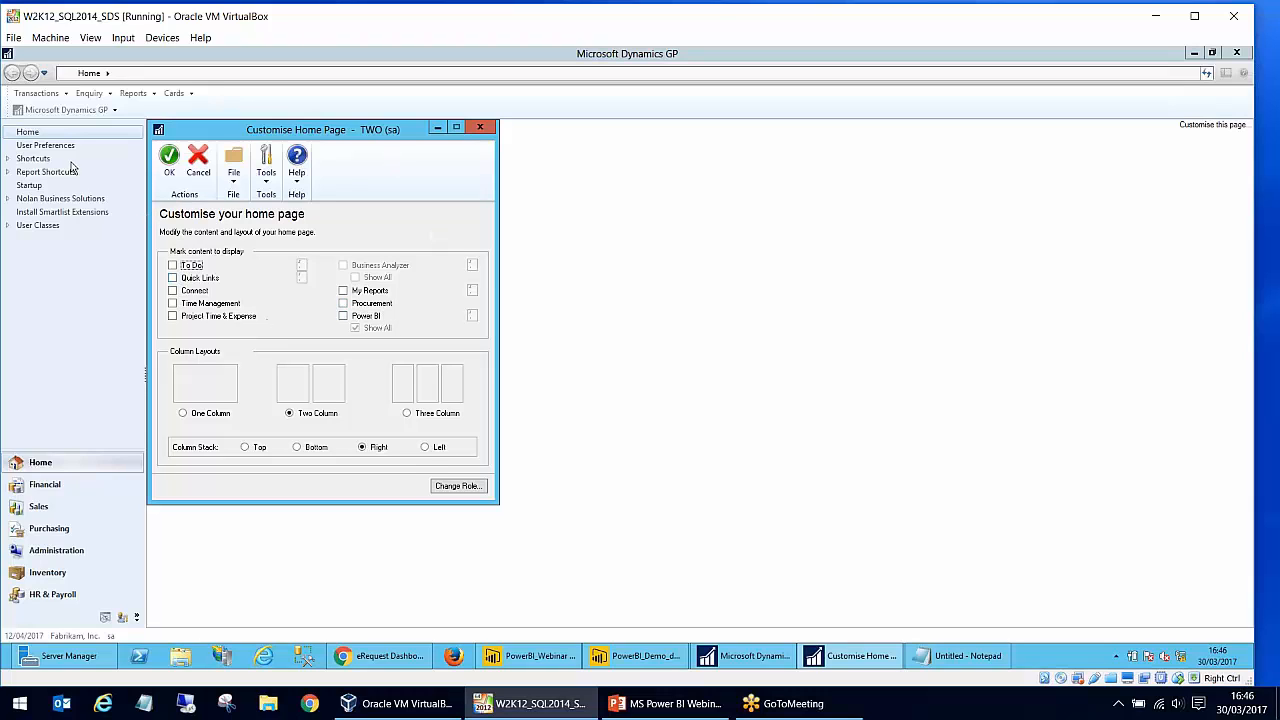
{"action": "left_click", "coordinate": [343, 316]}
{"action": "left_click", "coordinate": [473, 317]}
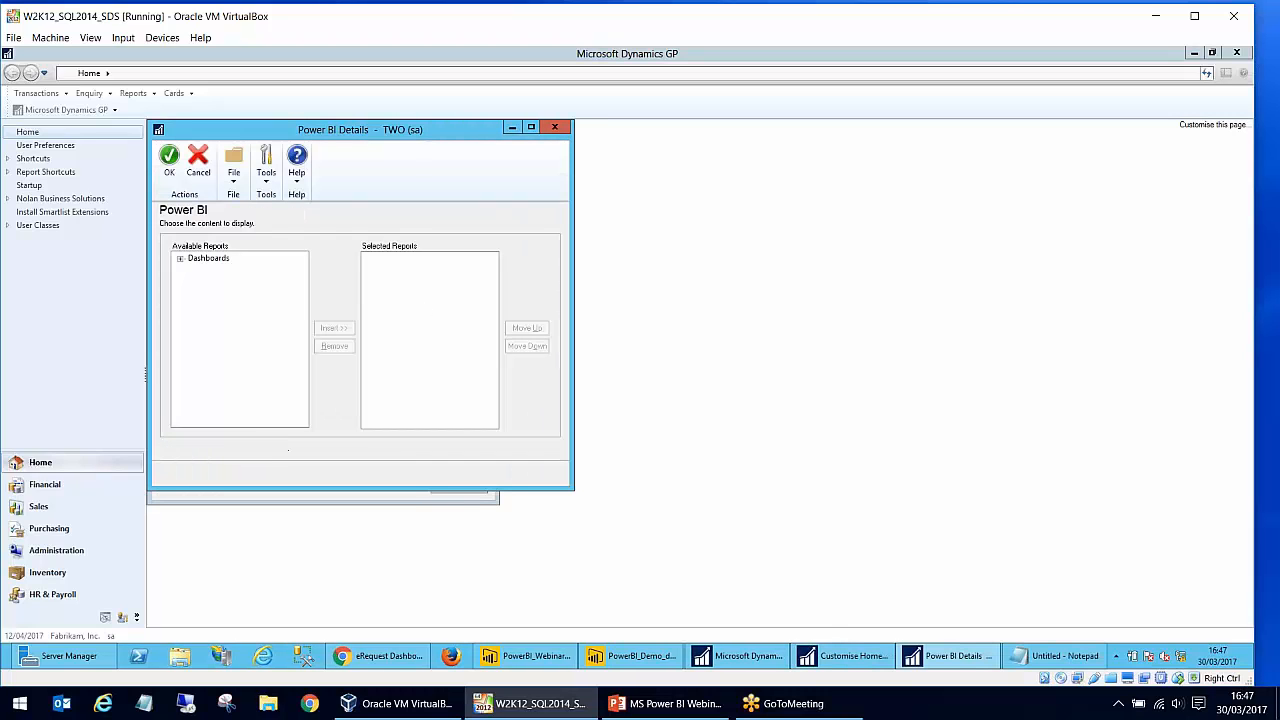
- Add Sales Qty by Customer and Total_Sales from the Power BI Webinar dashboard to the selected reports and apply them to the home page
{"action": "left_click", "coordinate": [181, 260]}
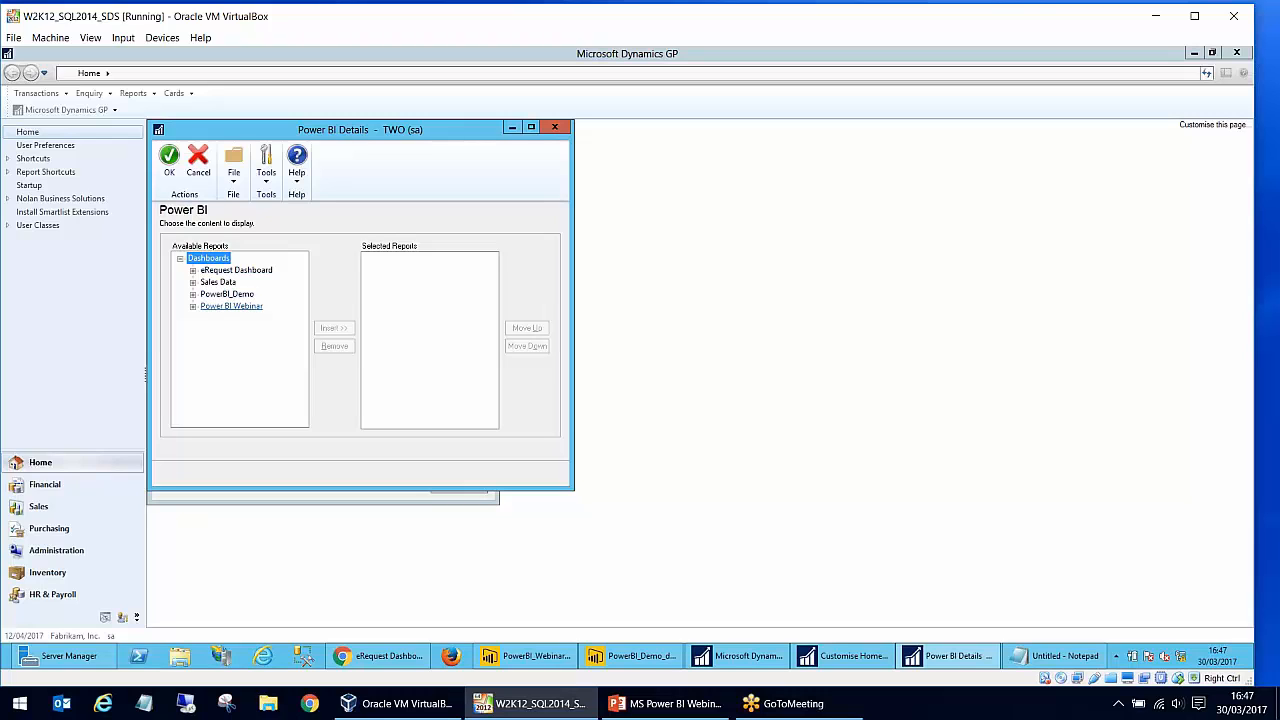
{"action": "left_click", "coordinate": [192, 307]}
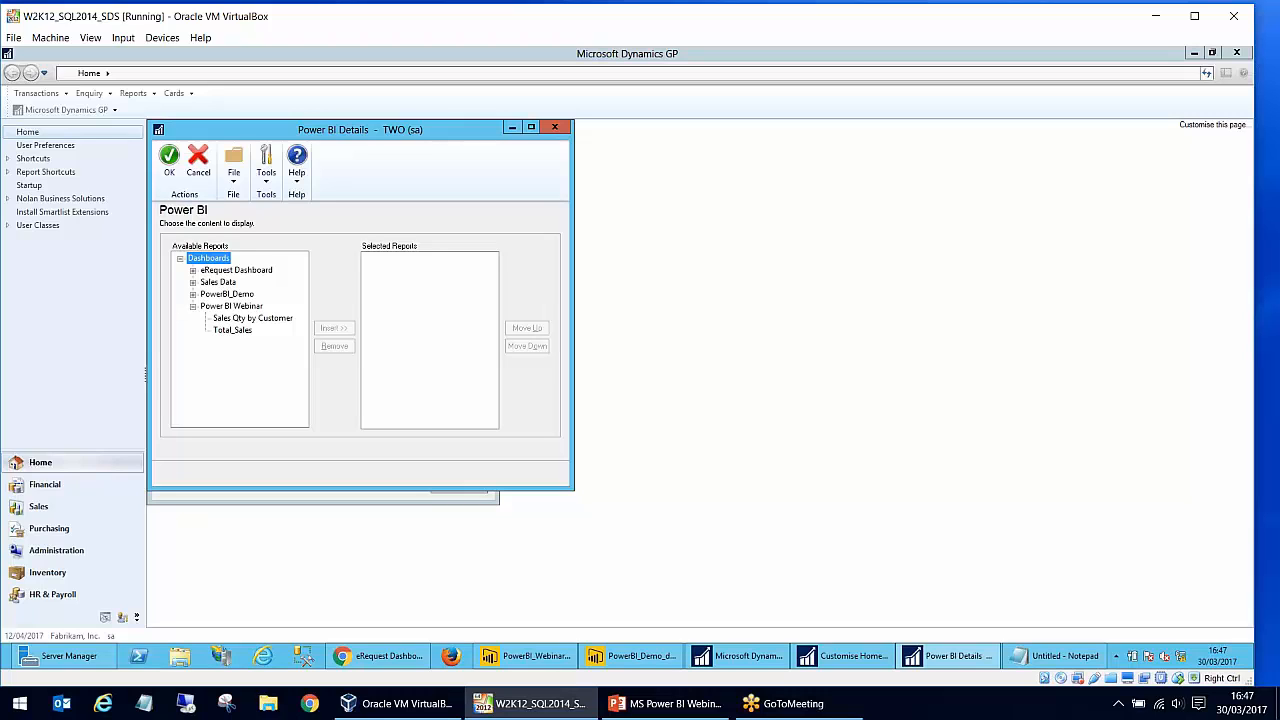
{"action": "left_click", "coordinate": [240, 318]}
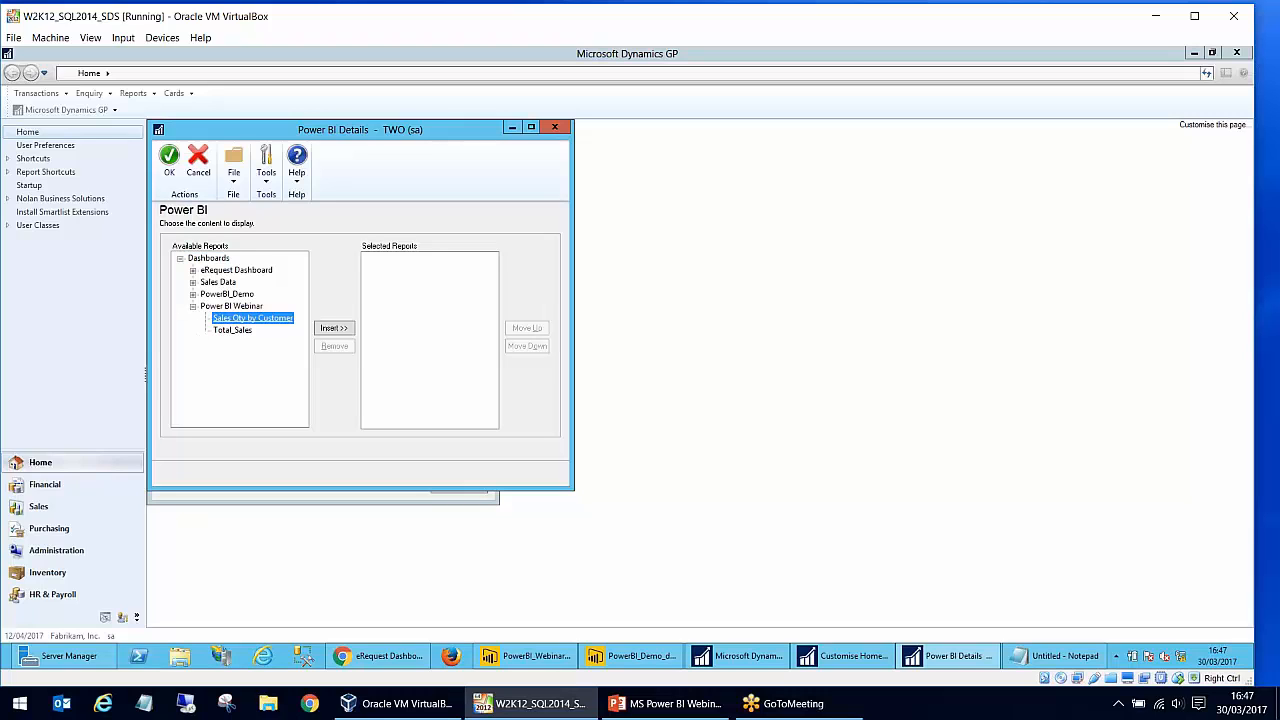
{"action": "left_click", "coordinate": [331, 329]}
{"action": "left_click", "coordinate": [252, 333]}
{"action": "left_click", "coordinate": [331, 329]}
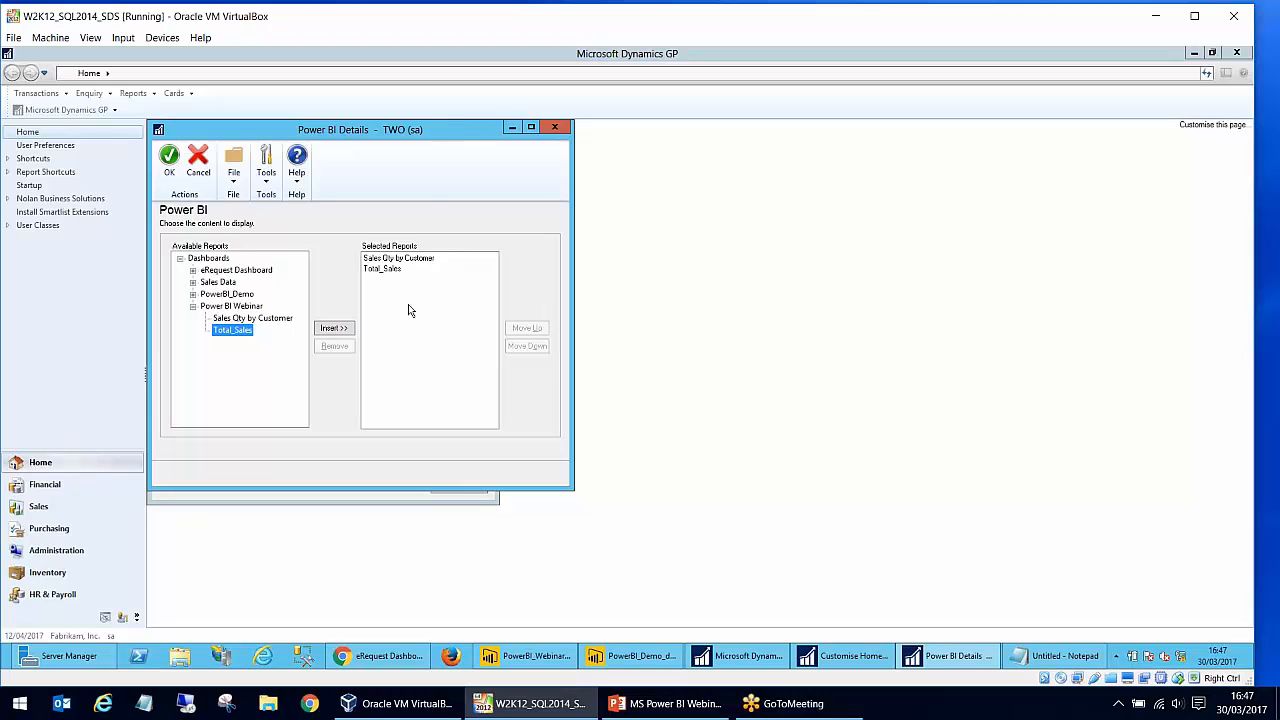
{"action": "left_click", "coordinate": [170, 163]}
{"action": "left_click", "coordinate": [170, 163]}
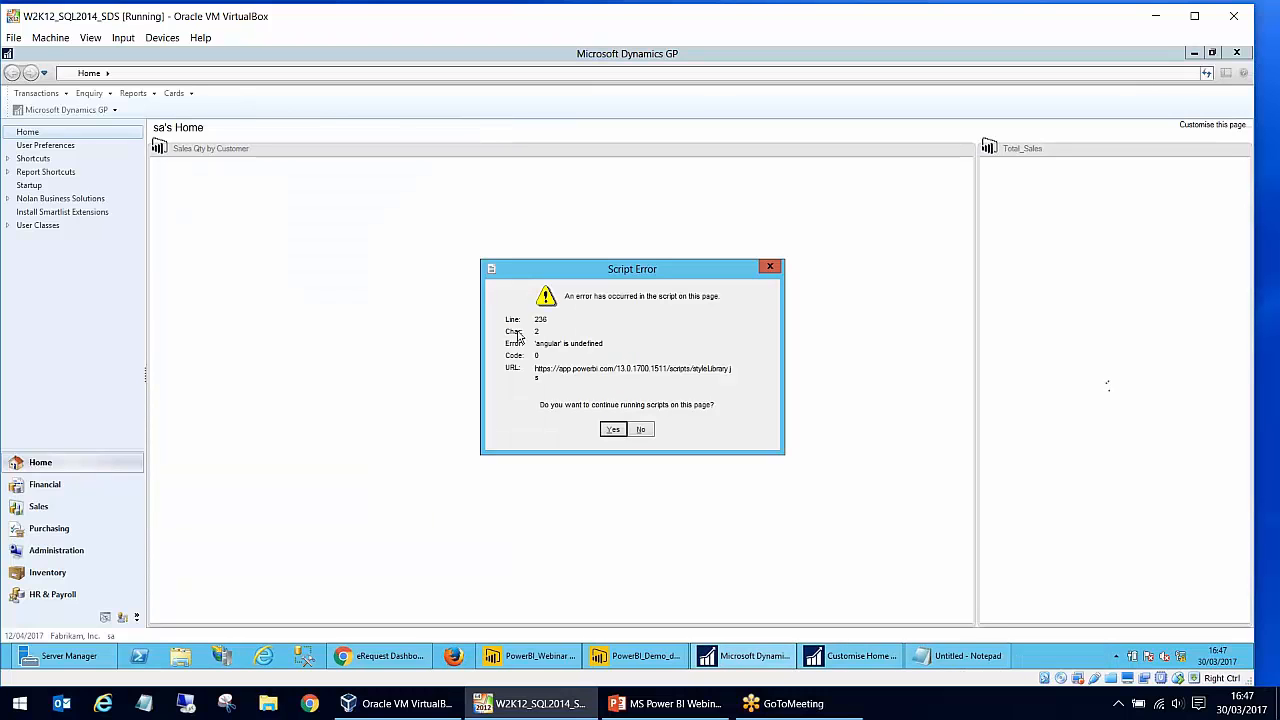
{"action": "left_click", "coordinate": [613, 430]}
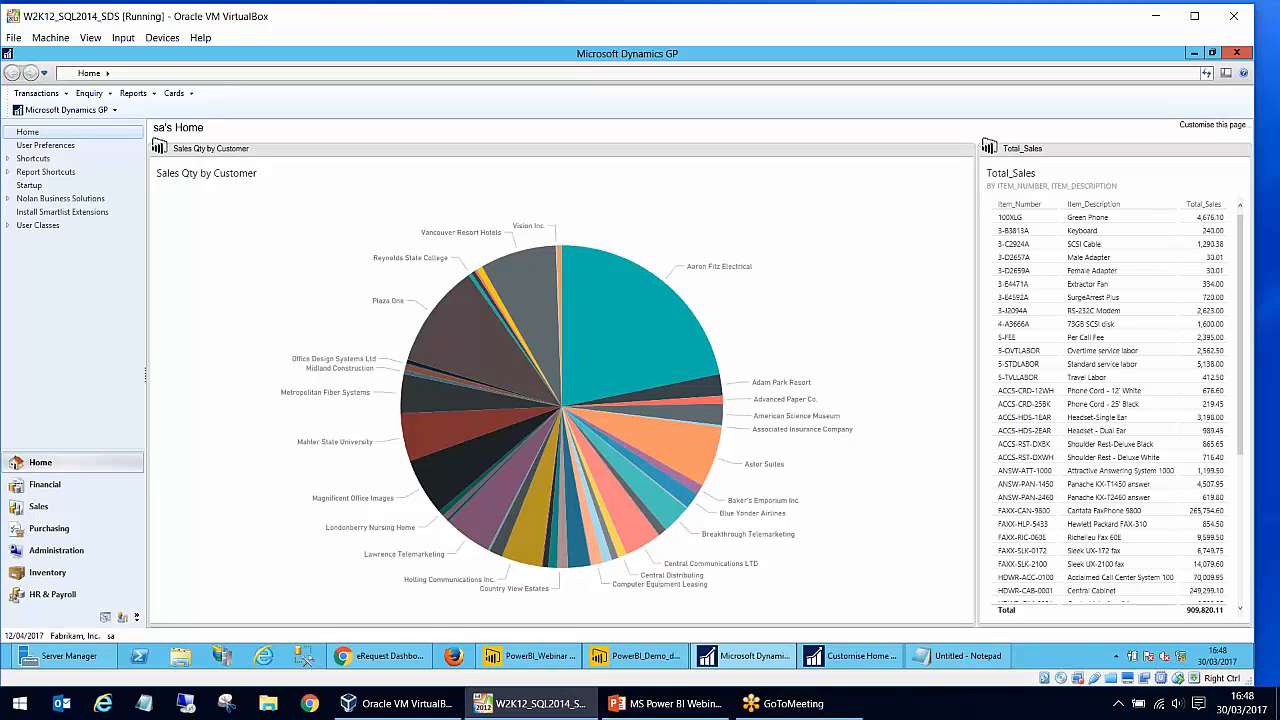
- Swap the two home page tiles, placing Total_Sales in the wide column and Sales Qty by Customer in the narrow one
{"action": "left_click_drag", "start_coordinate": [1100, 150], "coordinate": [479, 178]}
{"action": "left_click", "coordinate": [613, 429]}
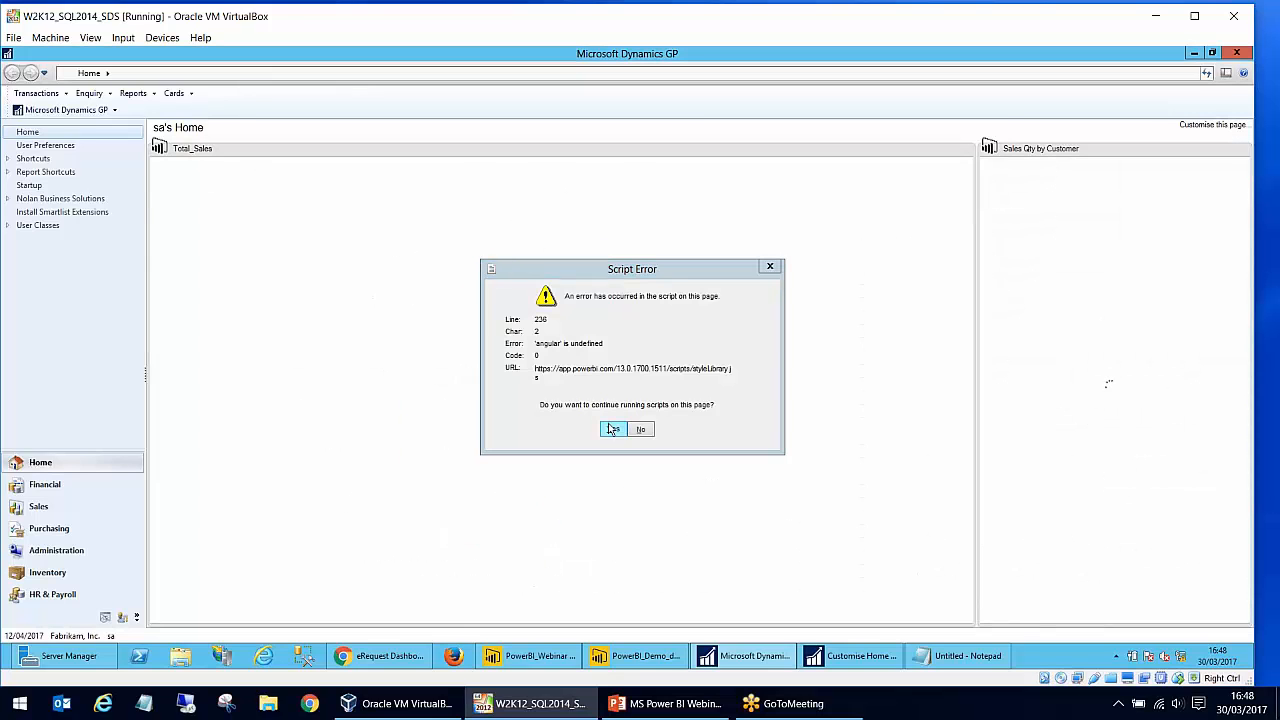
{"action": "left_click", "coordinate": [613, 430]}
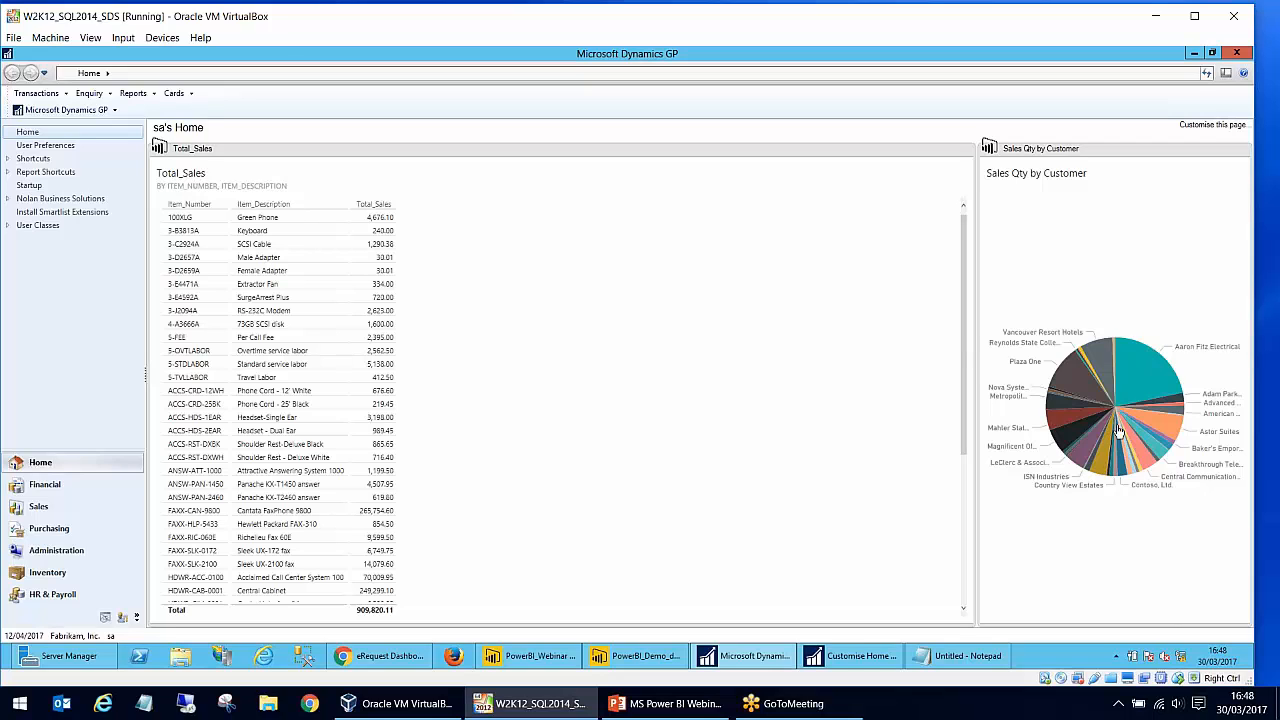
{"action": "mouse_move", "coordinate": [1119, 431]}
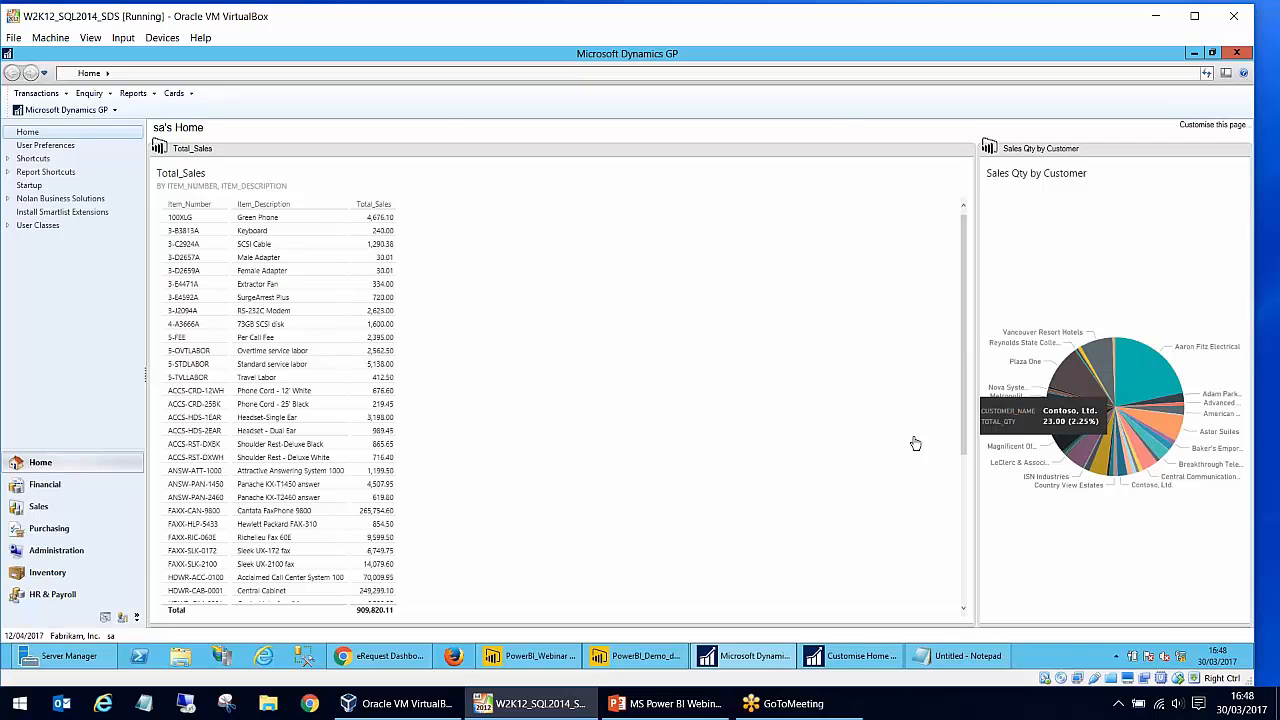
- Open the Power BI dashboard behind the Total_Sales tile, signing in with the saved work account and its password
{"action": "left_click", "coordinate": [408, 344]}
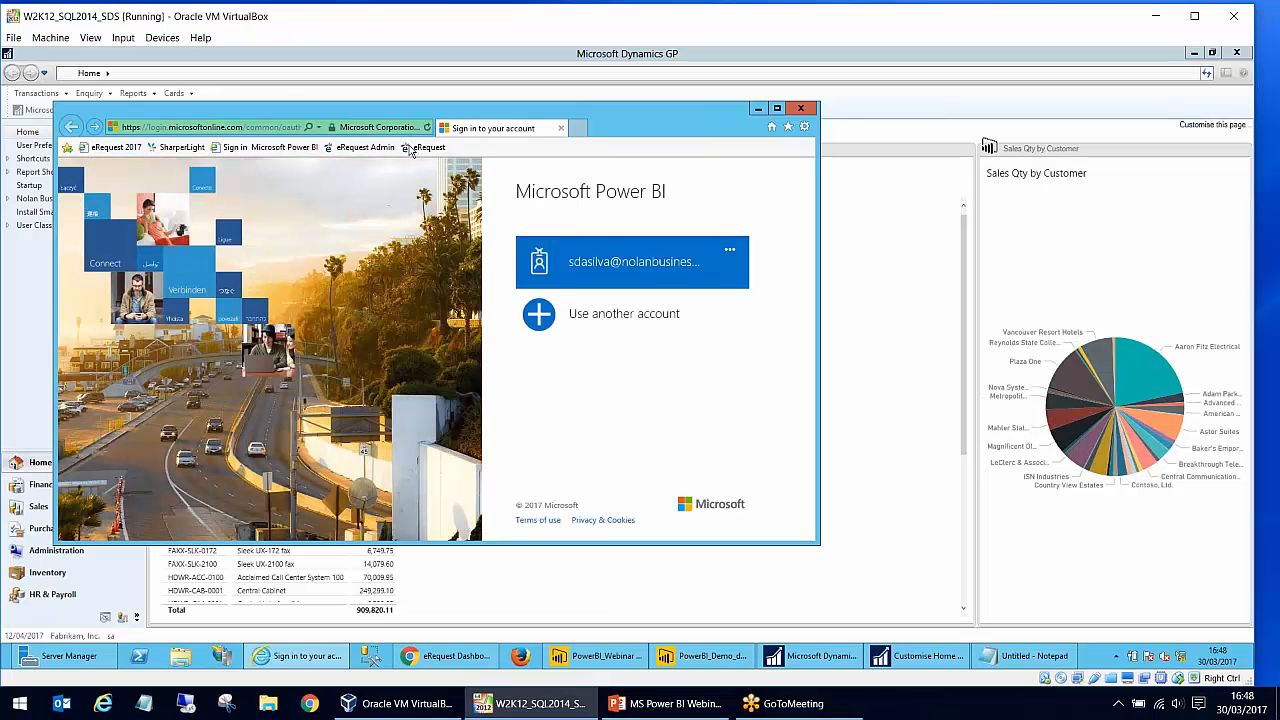
{"action": "left_click", "coordinate": [655, 266]}
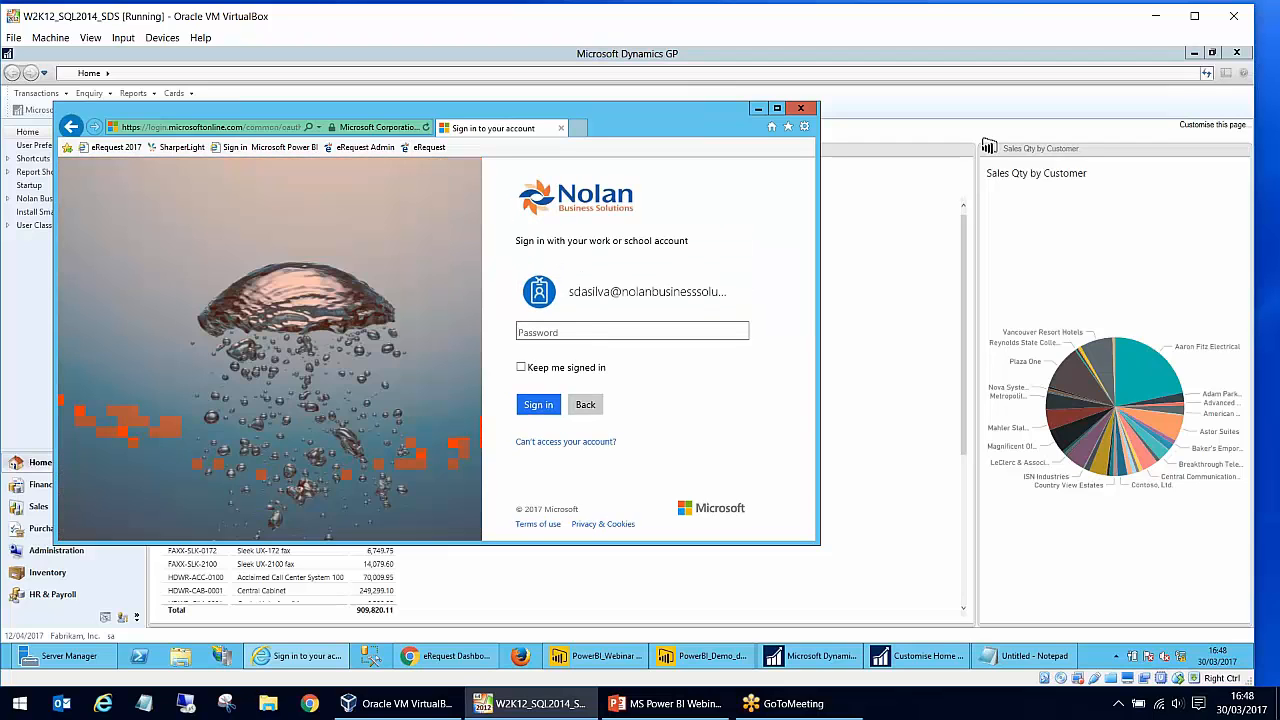
{"action": "type", "text": "••••••••••••"}
{"action": "key", "text": "Return"}
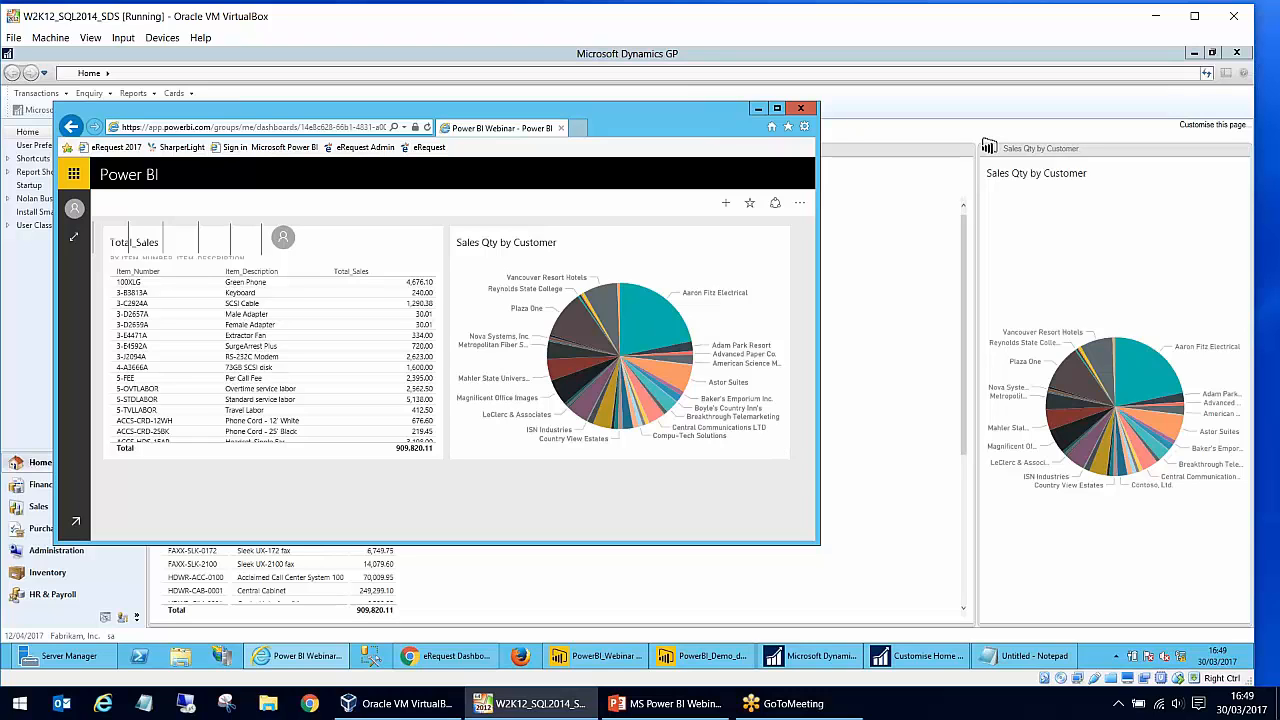
- View the Power BI Webinar dashboard in full-screen mode, leave that view and close the browser window
{"action": "left_click", "coordinate": [73, 237]}
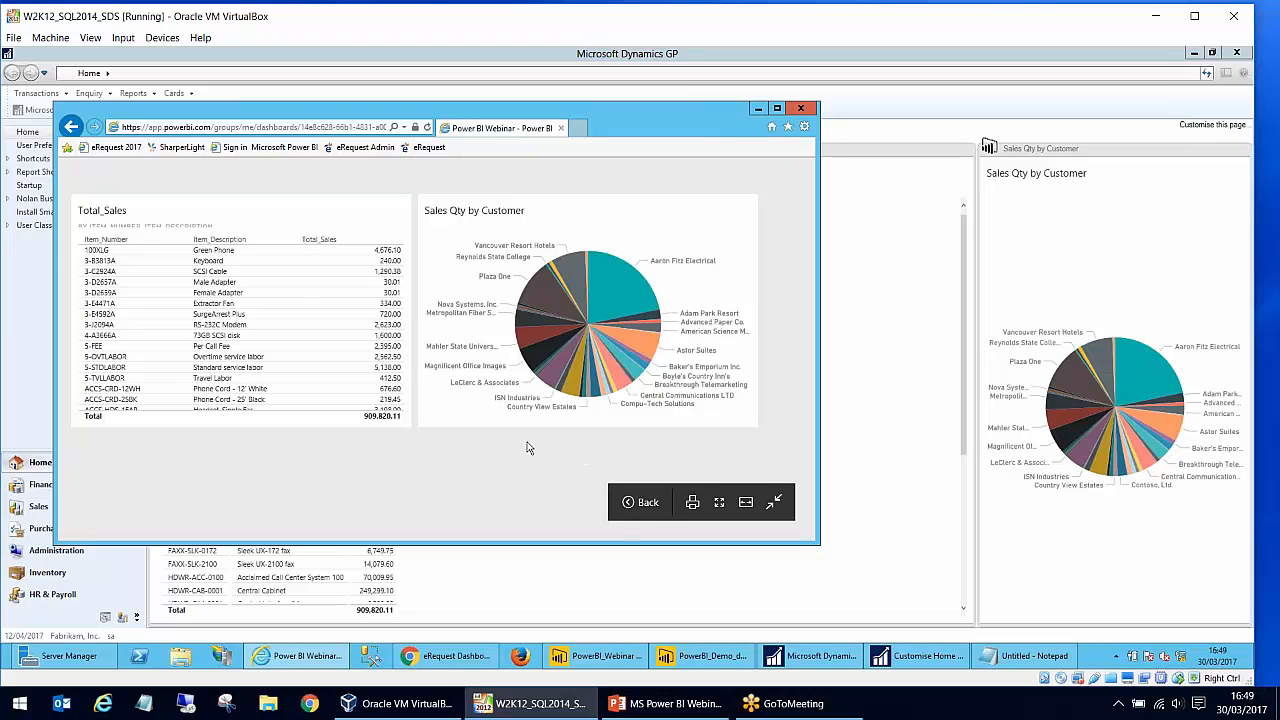
{"action": "left_click", "coordinate": [632, 505]}
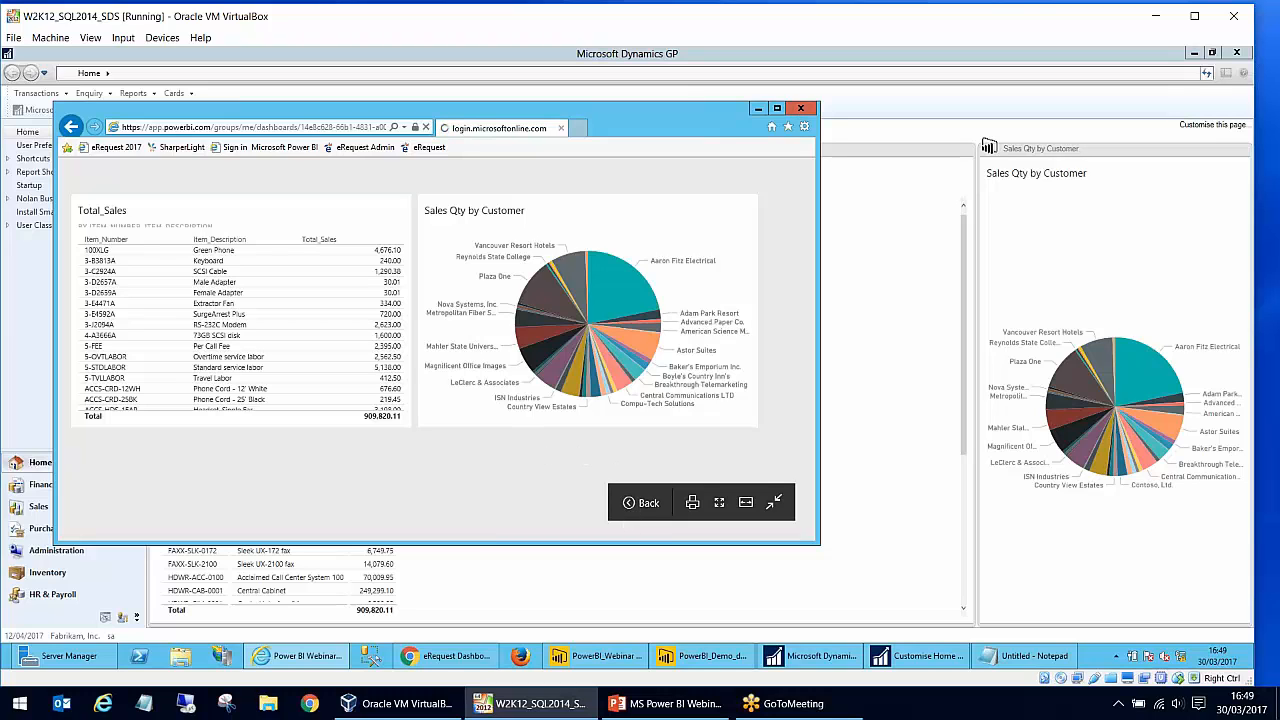
{"action": "left_click", "coordinate": [801, 109]}
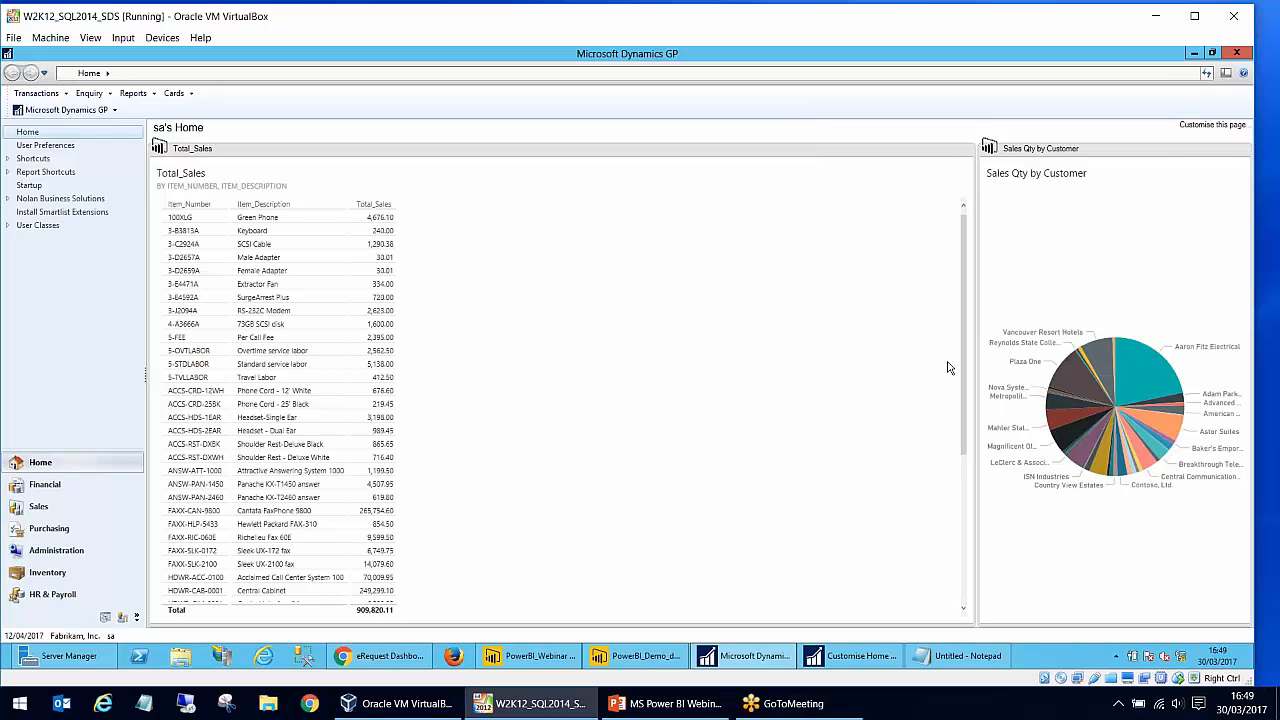
- Return to the Customise Home Page window and close it without saving changes
{"action": "left_click", "coordinate": [870, 653]}
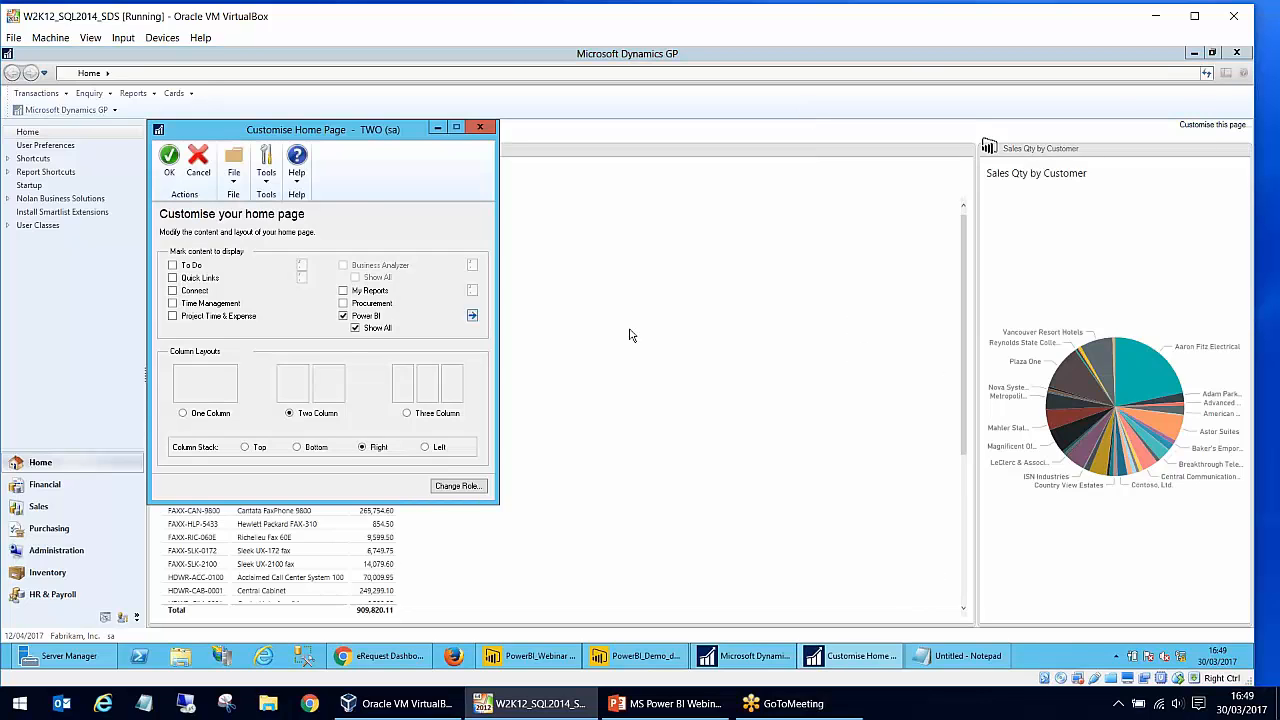
{"action": "left_click", "coordinate": [199, 162]}
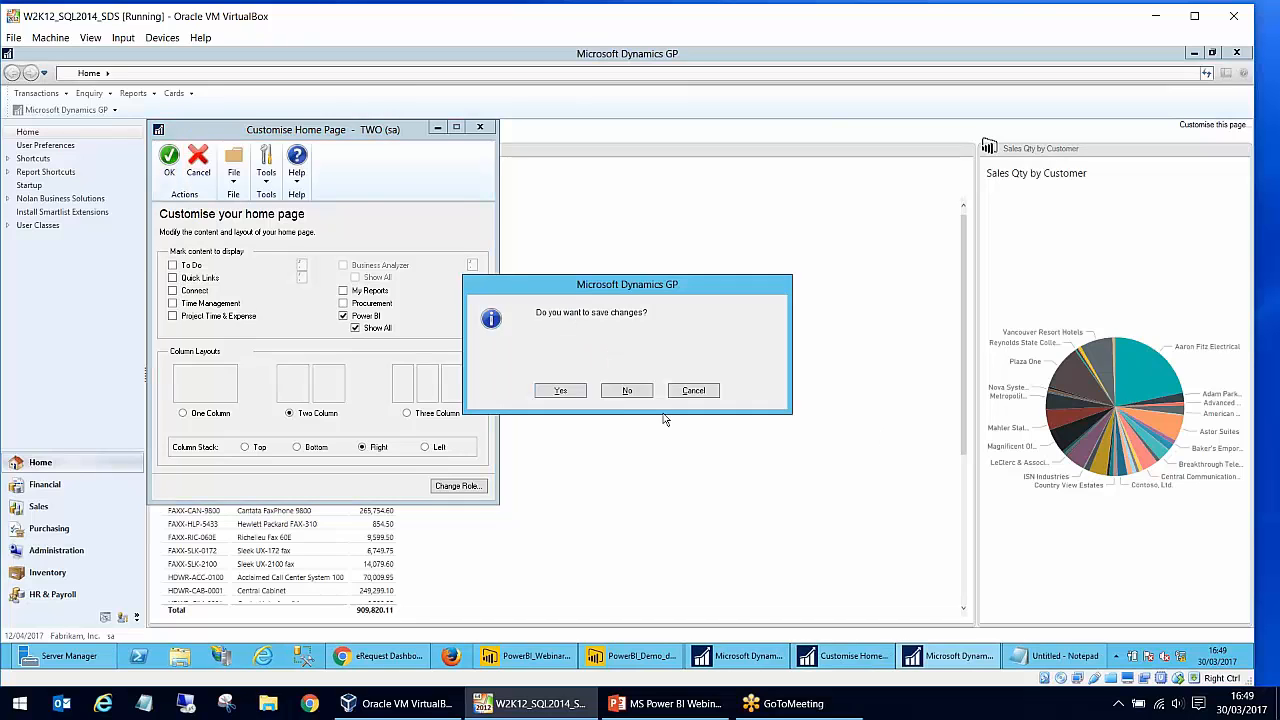
{"action": "left_click", "coordinate": [634, 390]}
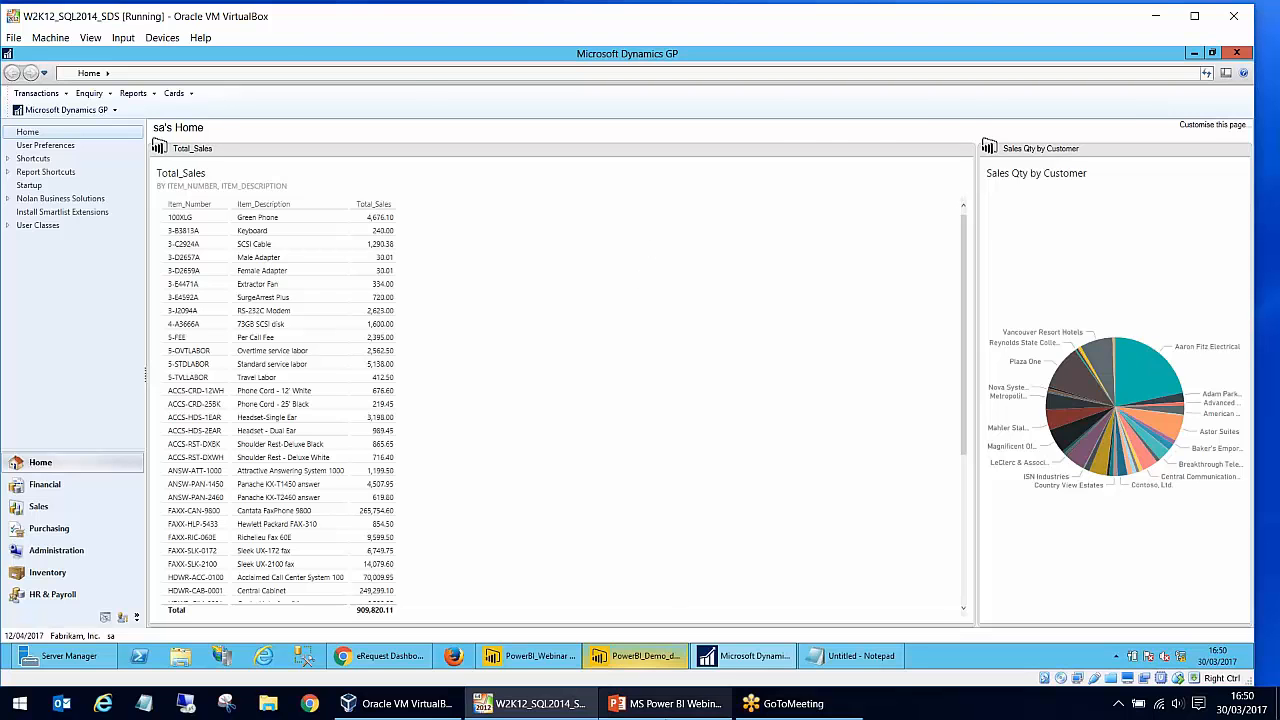
- Switch to the MS Power BI Webinar presentation in PowerPoint and present the closing Questions slide as a slide show
{"action": "left_click", "coordinate": [665, 703]}
{"action": "left_click", "coordinate": [133, 601]}
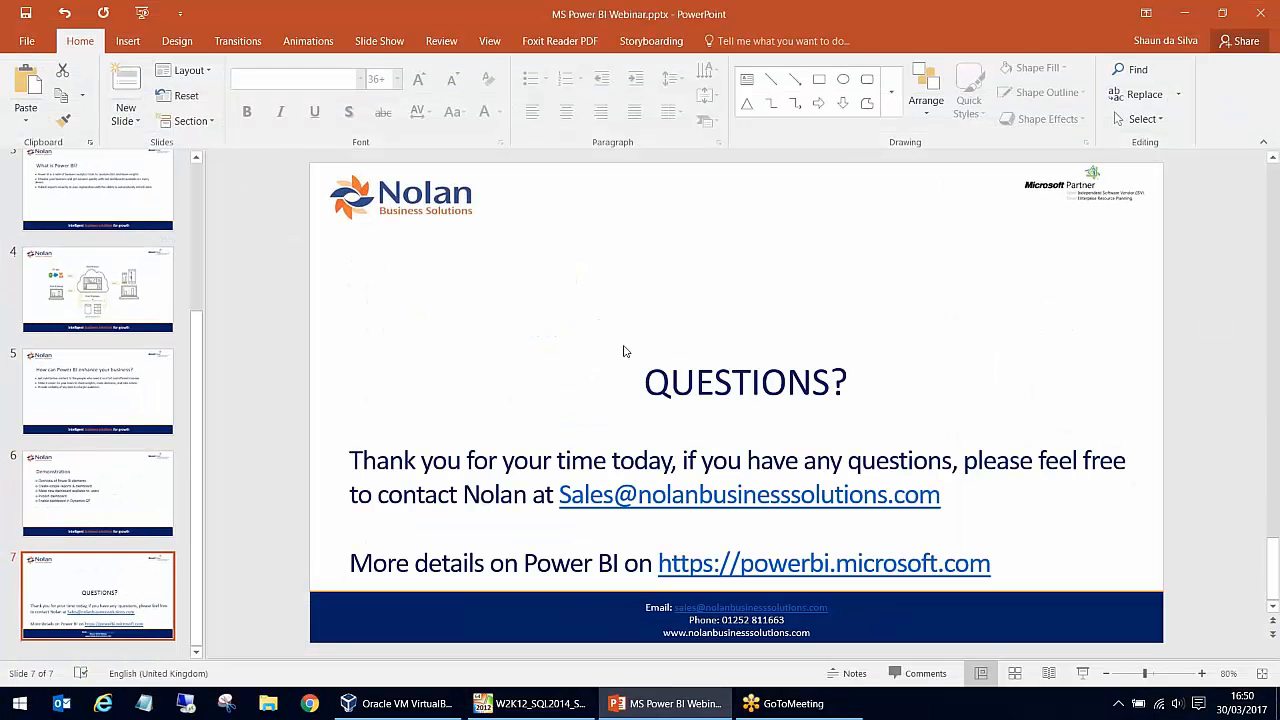
{"action": "left_click", "coordinate": [1082, 673]}
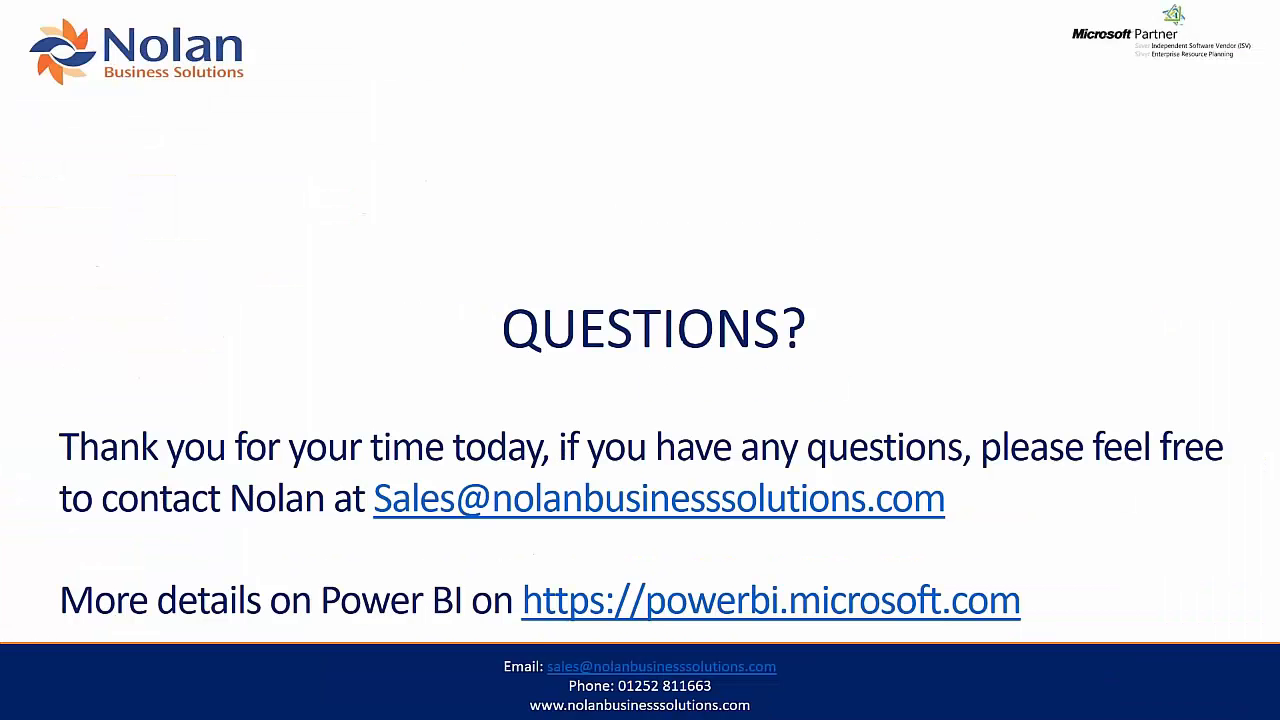